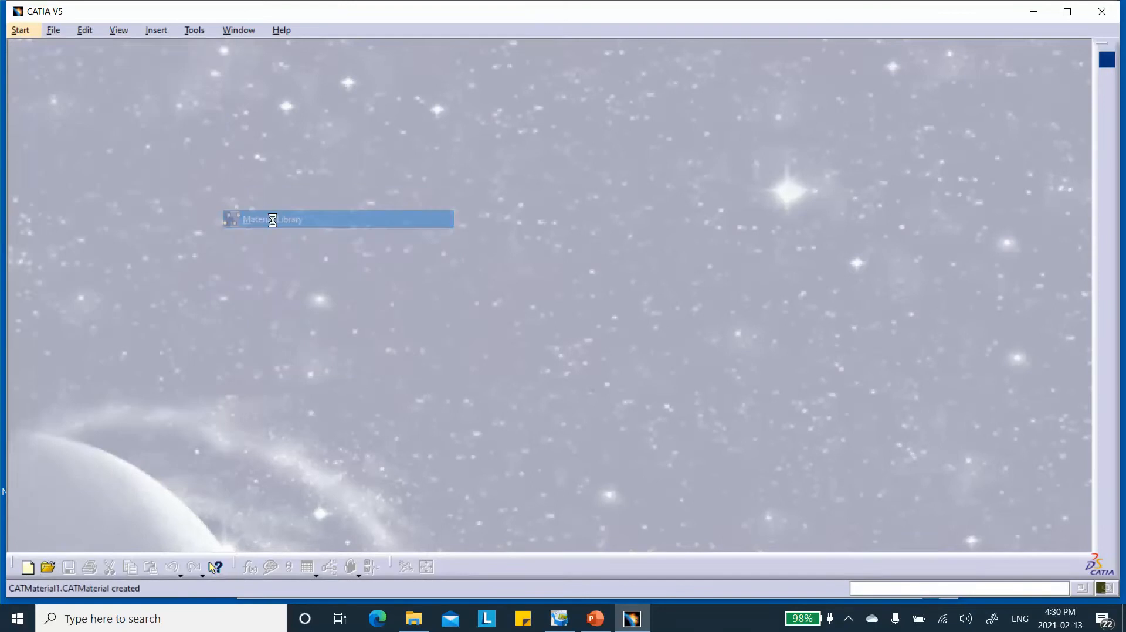
Rename the new material as Static_Clamped_Plate_New Material and apply the name
{"action": "double_click", "coordinate": [75, 123]}
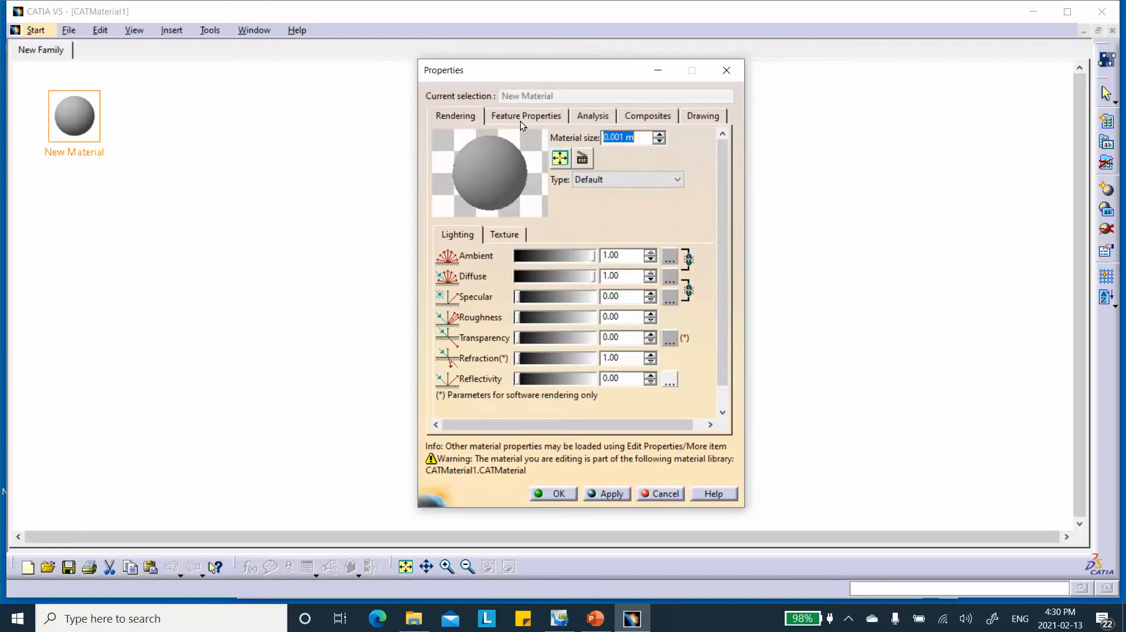
{"action": "left_click", "coordinate": [518, 117]}
{"action": "key", "text": "Home"}
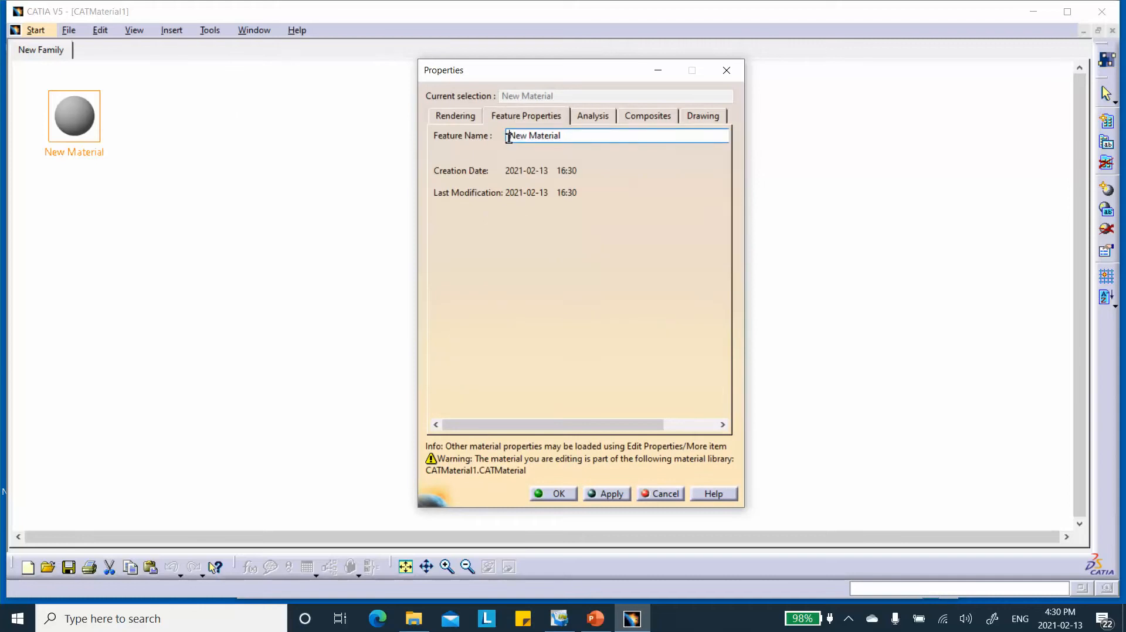
{"action": "type", "text": "Static_P"}
{"action": "key", "text": "BackSpace"}
{"action": "type", "text": "Clamped_Pl"}
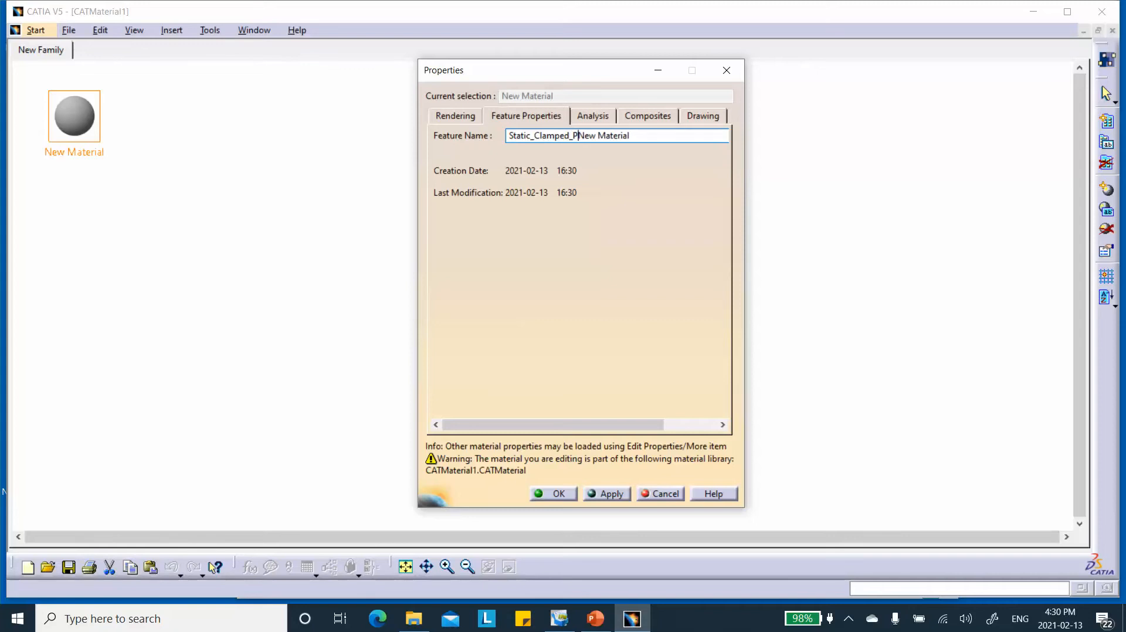
{"action": "type", "text": "ate_"}
{"action": "left_click", "coordinate": [591, 494]}
In the material's composite properties, set the cured thickness to 1.25mm and the material type to Uni directional
{"action": "left_click", "coordinate": [647, 116]}
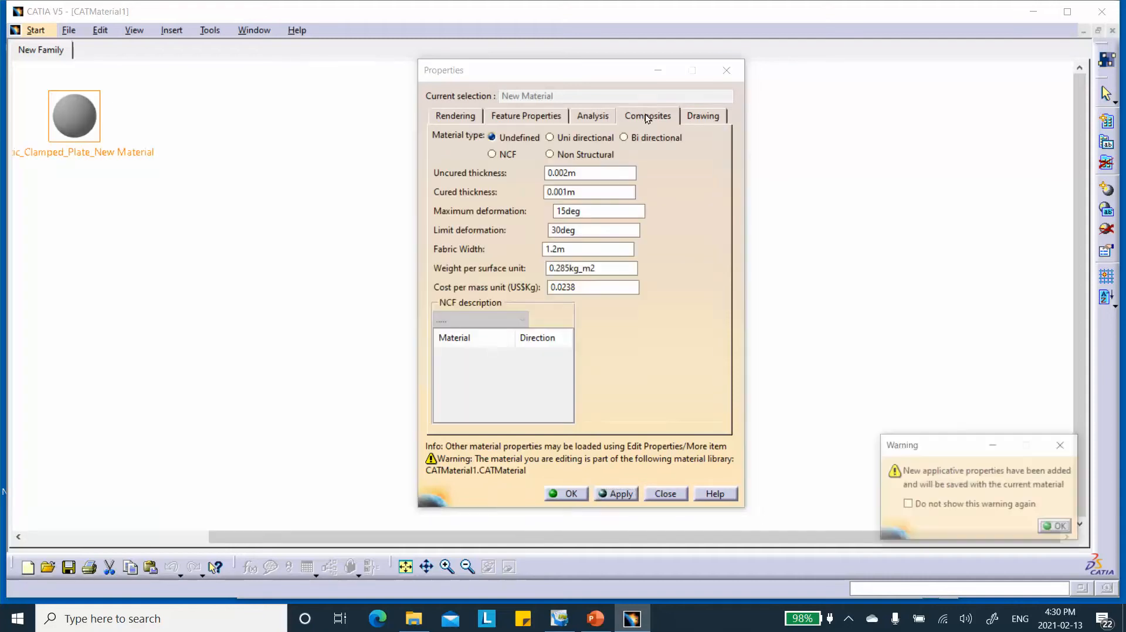
{"action": "left_click", "coordinate": [1052, 527]}
{"action": "left_click_drag", "start_coordinate": [582, 191], "coordinate": [529, 183]}
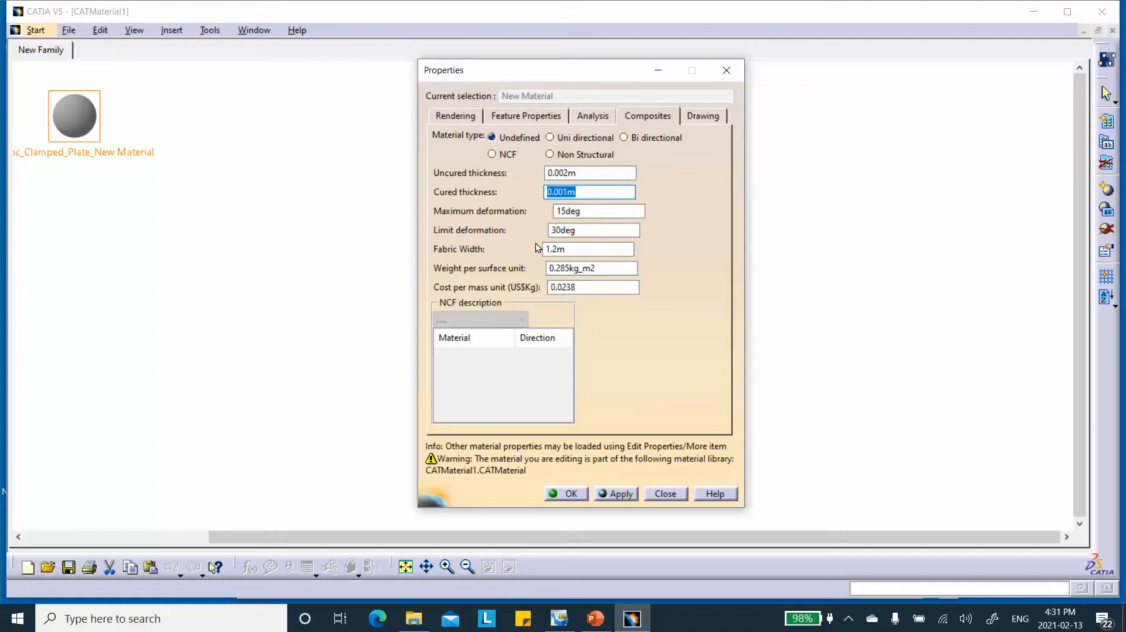
{"action": "type", "text": "1.25mm"}
{"action": "left_click", "coordinate": [592, 211]}
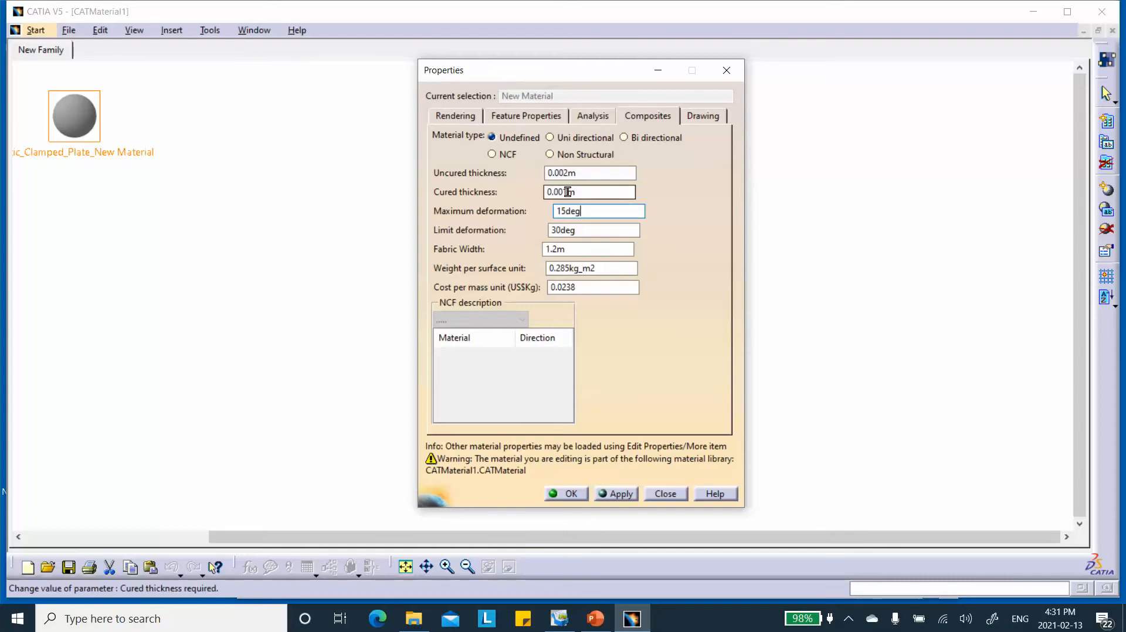
{"action": "left_click", "coordinate": [560, 138]}
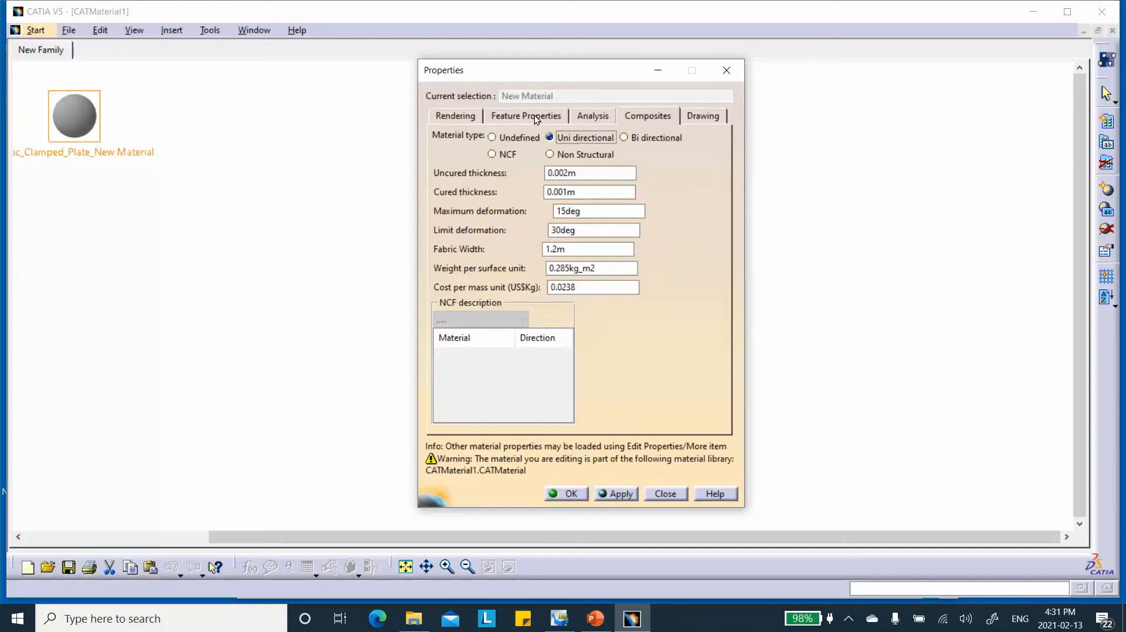
Set the material's analysis type to Orthotropic Material 2D
{"action": "left_click", "coordinate": [592, 115]}
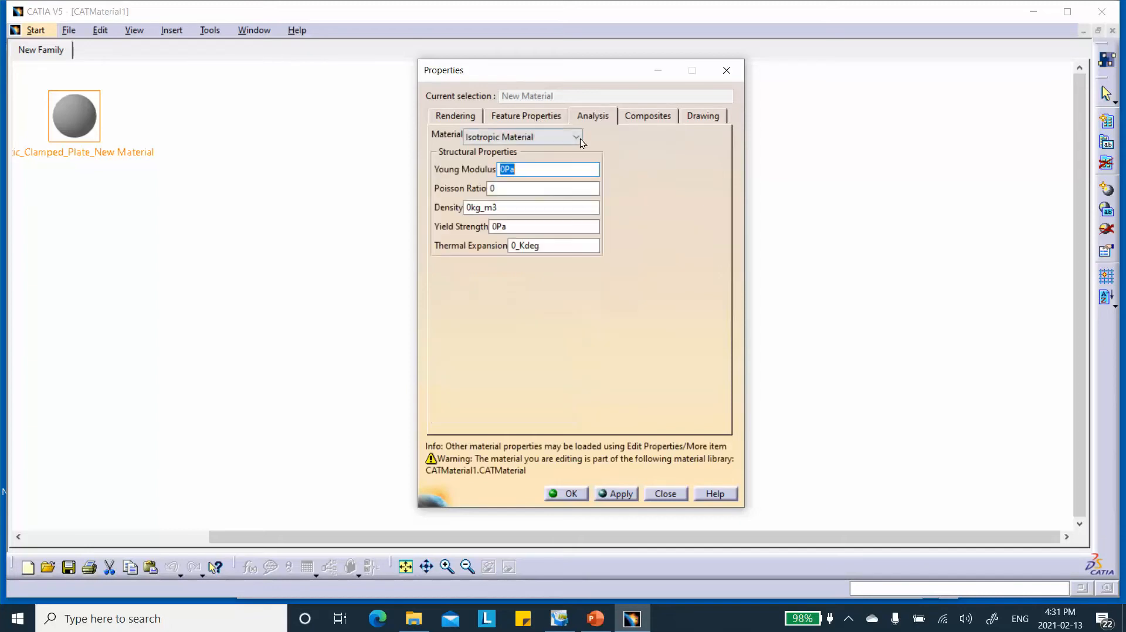
{"action": "left_click", "coordinate": [578, 138]}
{"action": "left_click", "coordinate": [551, 162]}
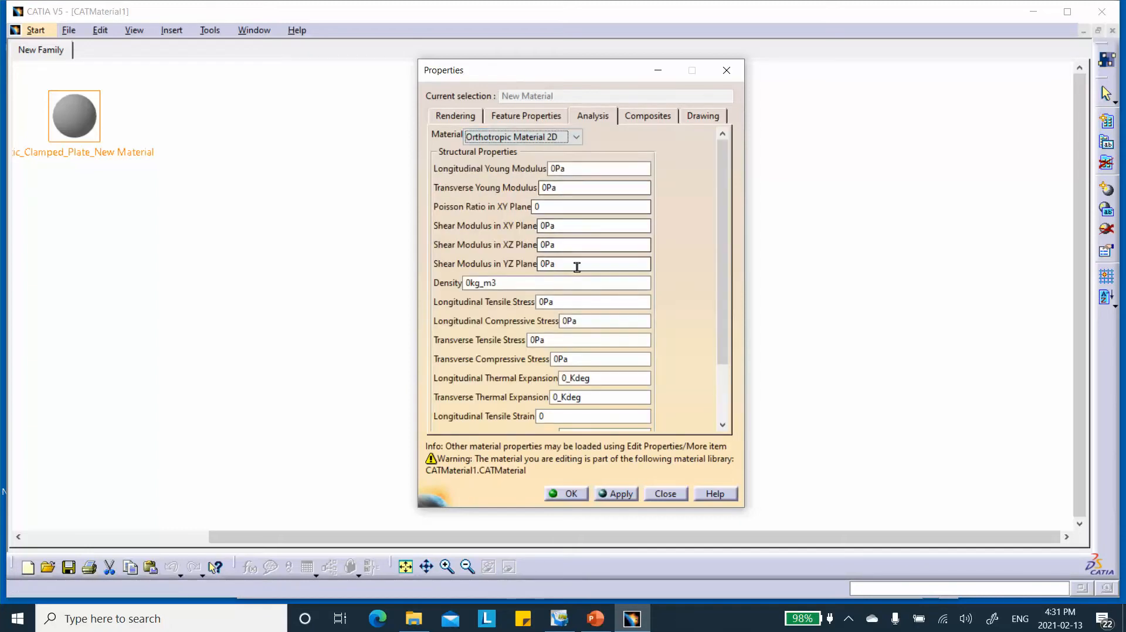
Check the graphite-epoxy data on the PowerPoint slide and set the Longitudinal Young Modulus to 148GPa in CATIA
{"action": "left_click", "coordinate": [568, 168]}
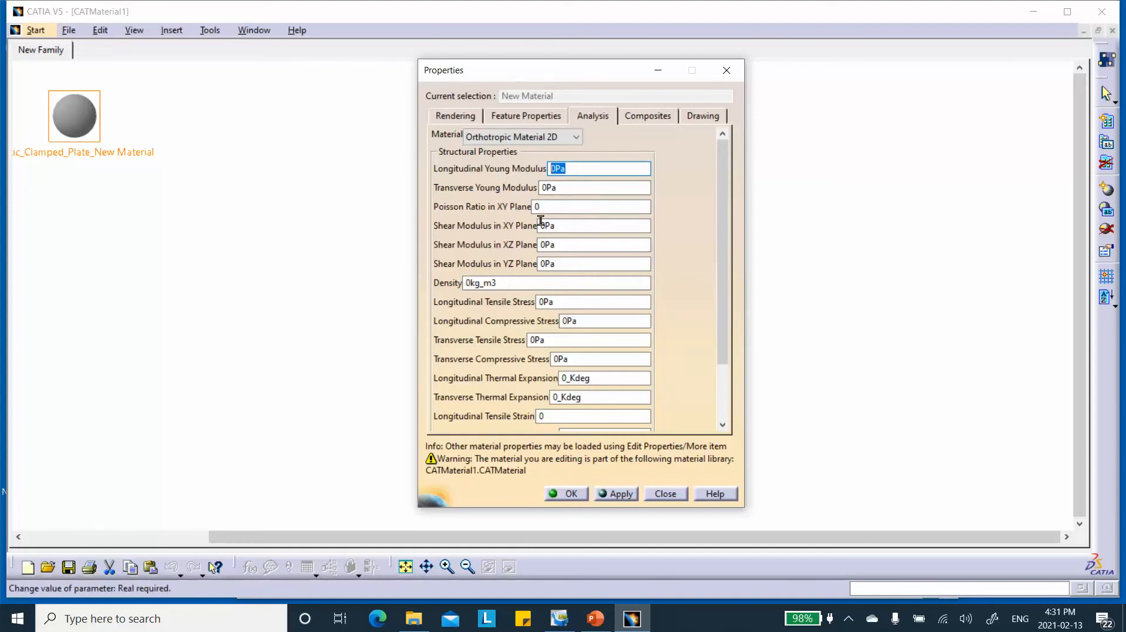
{"action": "left_click", "coordinate": [595, 618]}
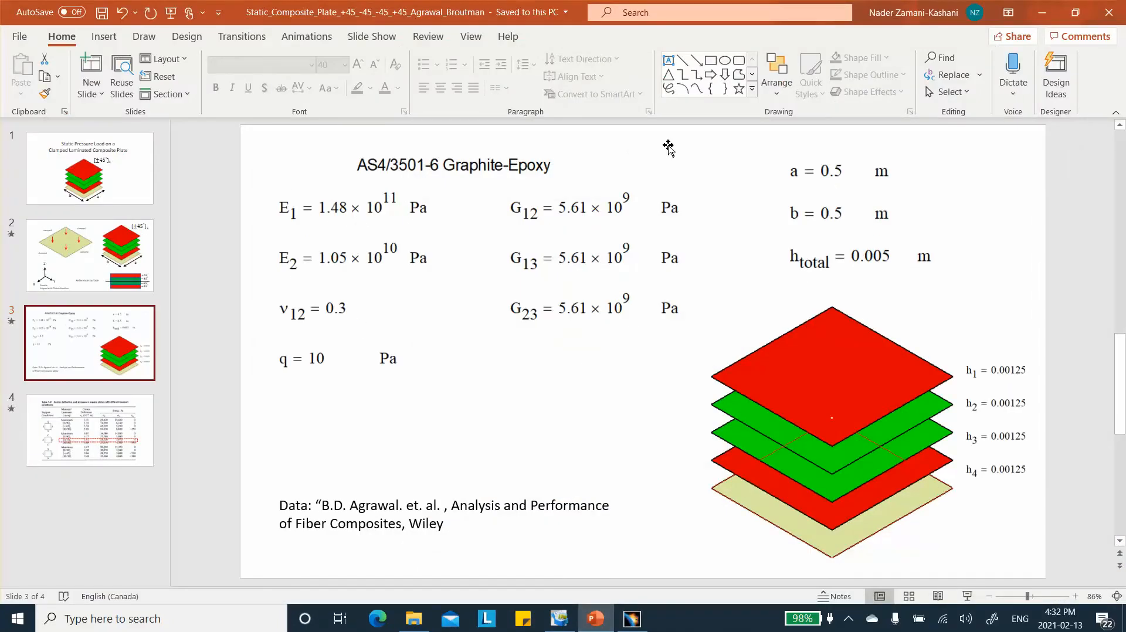
{"action": "left_click", "coordinate": [1048, 15]}
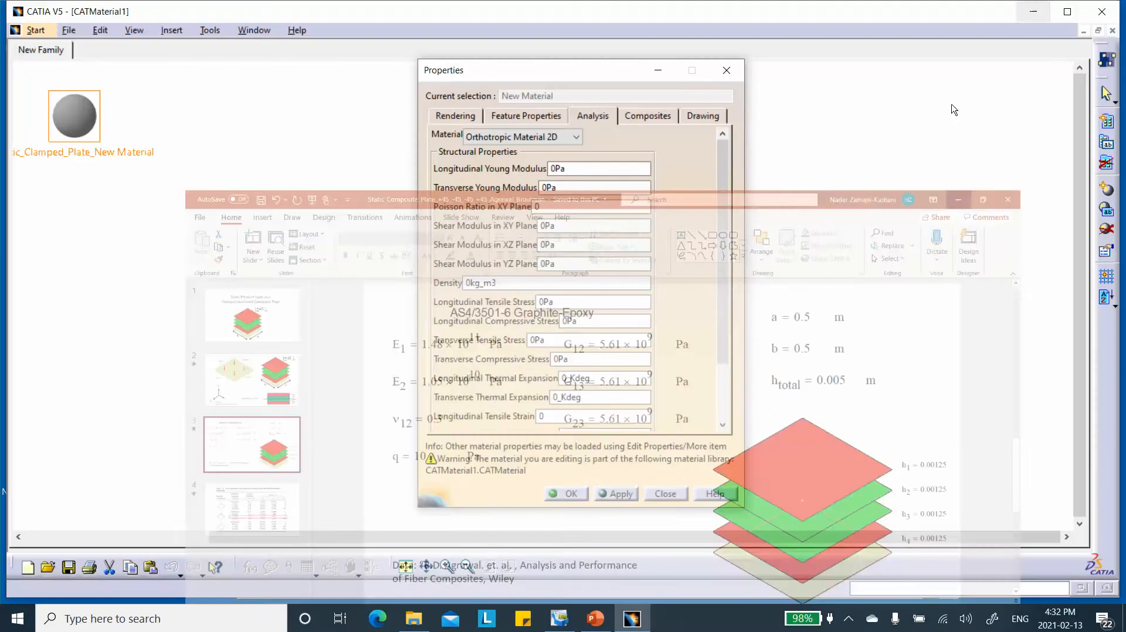
{"action": "double_click", "coordinate": [578, 167]}
{"action": "type", "text": "14"}
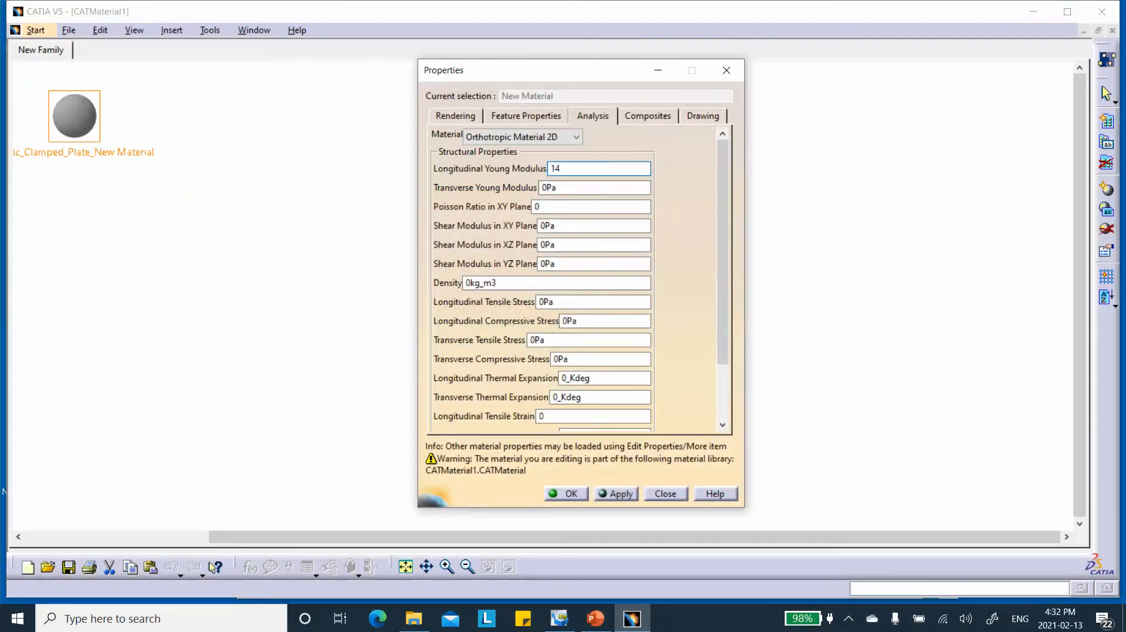
{"action": "type", "text": "8GPa"}
Set the Transverse Young Modulus to 10.5GPa and the Poisson Ratio in XY Plane to 0.3
{"action": "left_click", "coordinate": [575, 187]}
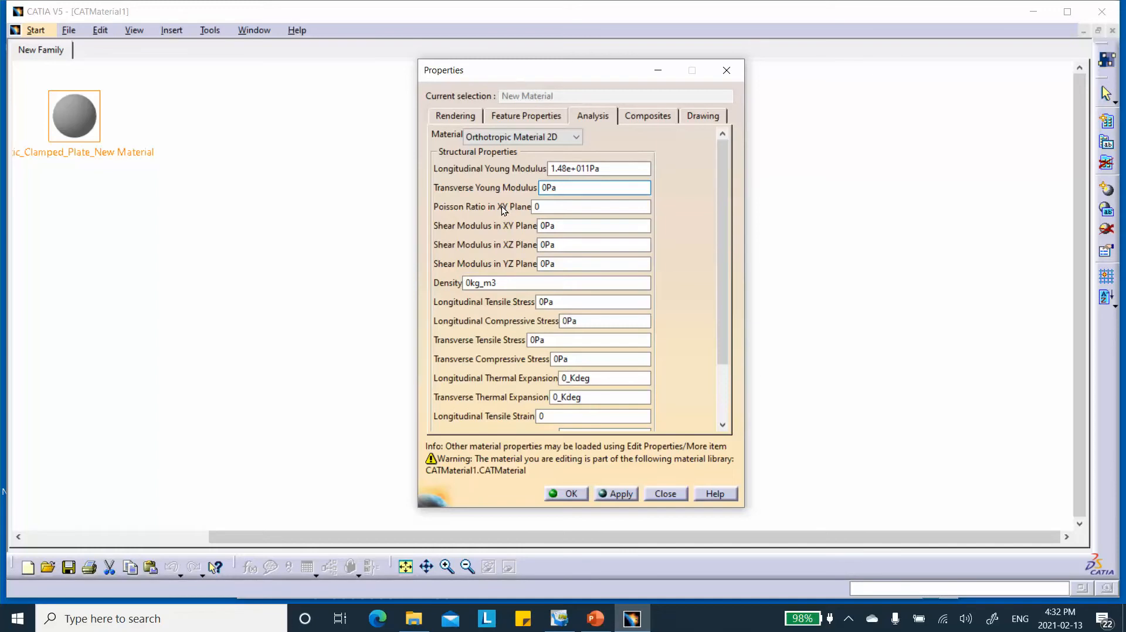
{"action": "key", "text": "BackSpace"}
{"action": "key", "text": "BackSpace"}
{"action": "type", "text": "1"}
{"action": "type", "text": "0.5"}
{"action": "type", "text": "G"}
{"action": "type", "text": "Pa"}
{"action": "left_click", "coordinate": [628, 206]}
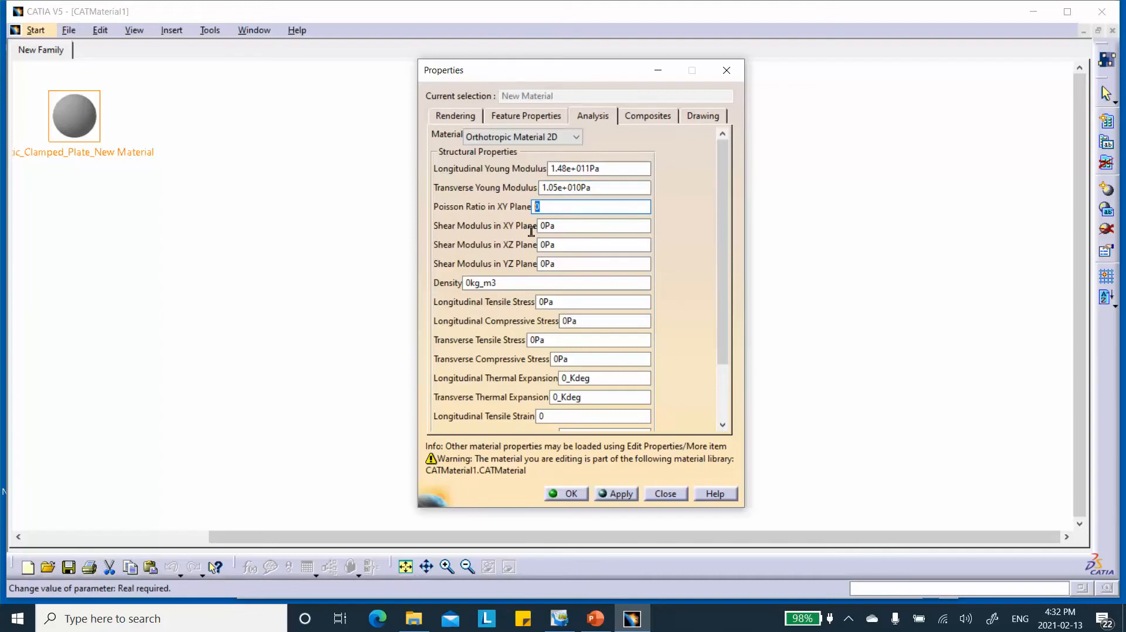
{"action": "type", "text": ".3"}
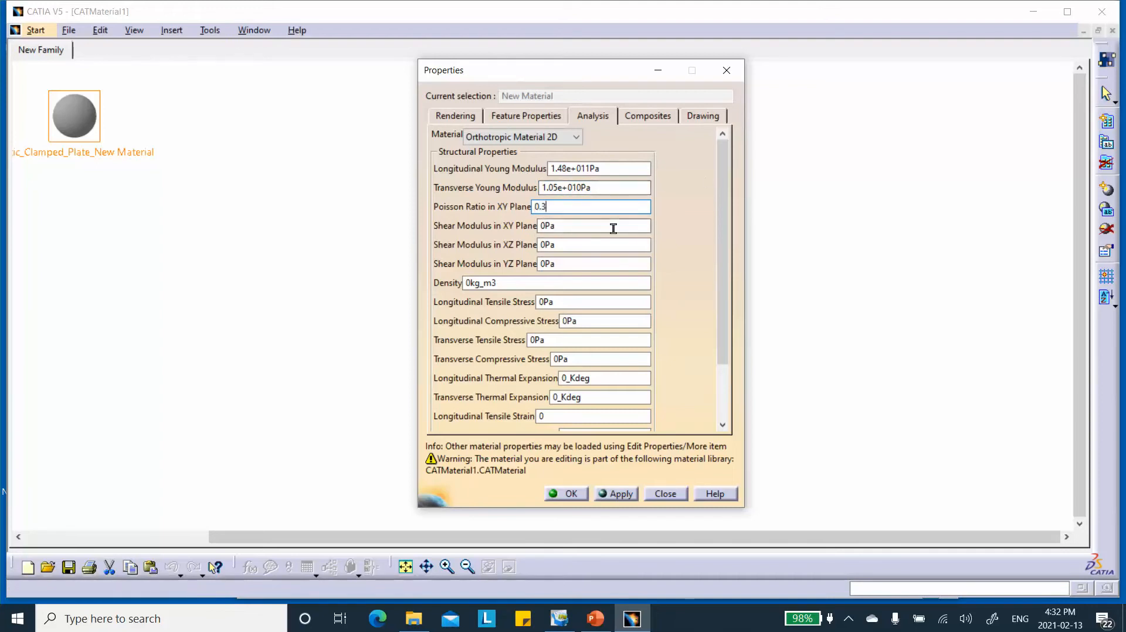
Set the shear moduli in the XY, XZ and YZ planes to 5.61GPa each and accept the material properties
{"action": "left_click_drag", "start_coordinate": [611, 229], "coordinate": [476, 250]}
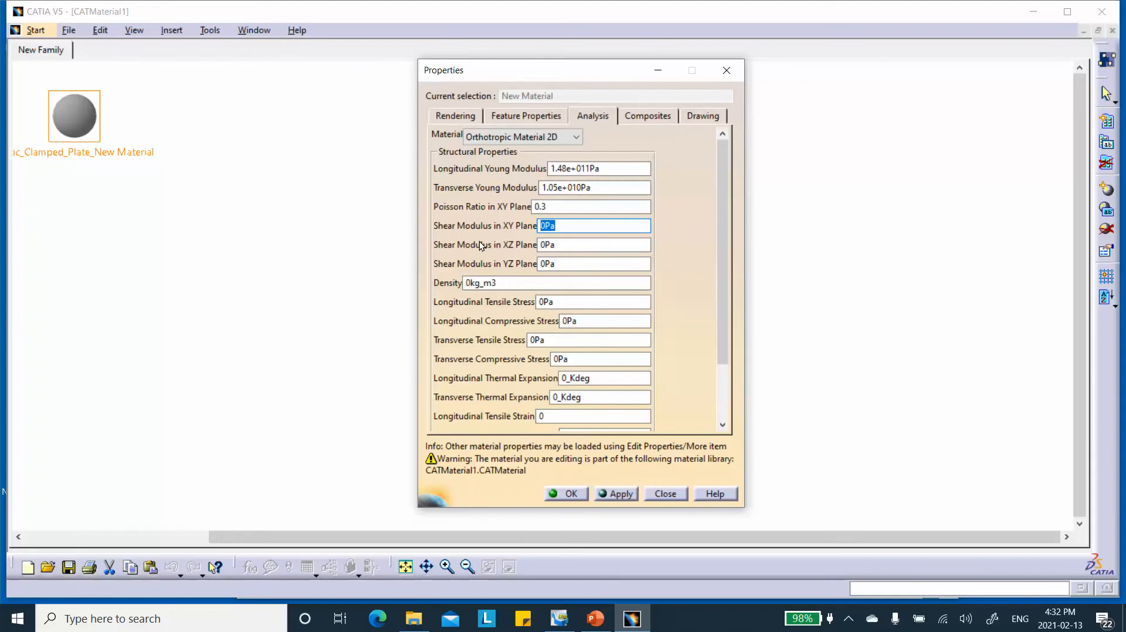
{"action": "key", "text": "BackSpace"}
{"action": "type", "text": "5.61GPa"}
{"action": "left_click", "coordinate": [593, 246]}
{"action": "left_click_drag", "start_coordinate": [588, 247], "coordinate": [512, 251]}
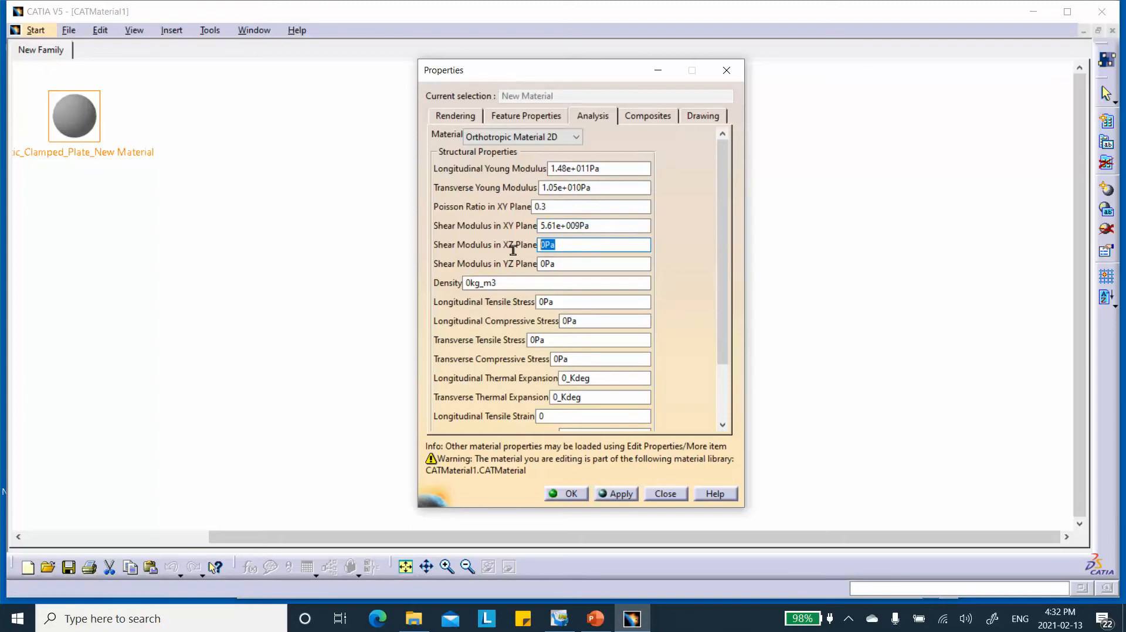
{"action": "type", "text": "5.61GPa"}
{"action": "left_click_drag", "start_coordinate": [582, 264], "coordinate": [480, 270]}
{"action": "type", "text": "5.61"}
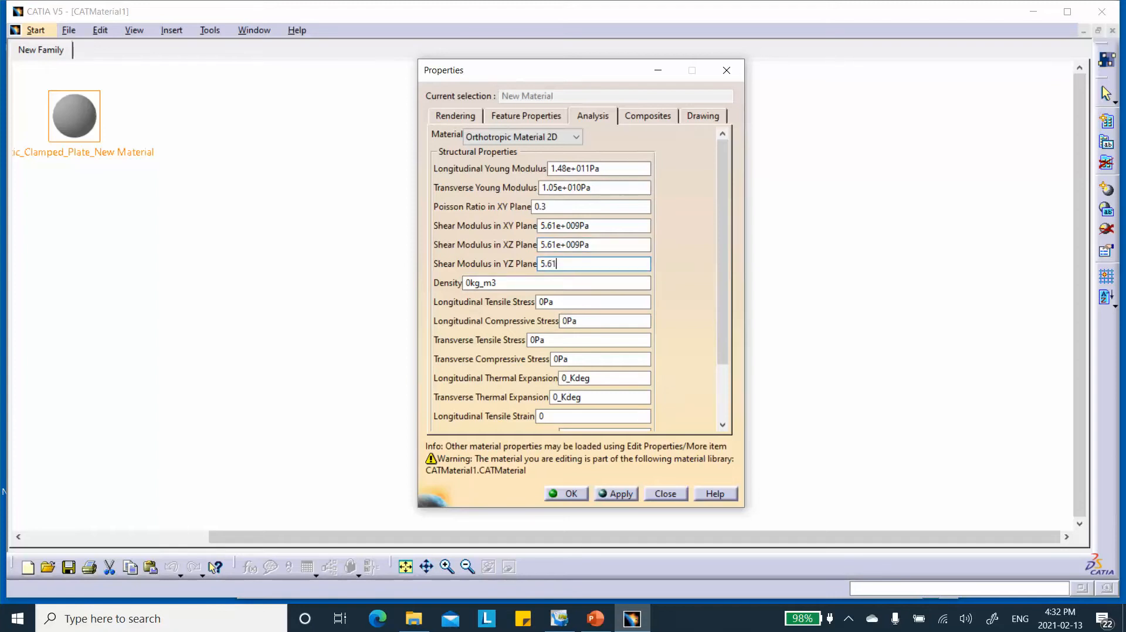
{"action": "type", "text": "GPa"}
{"action": "left_click", "coordinate": [625, 285]}
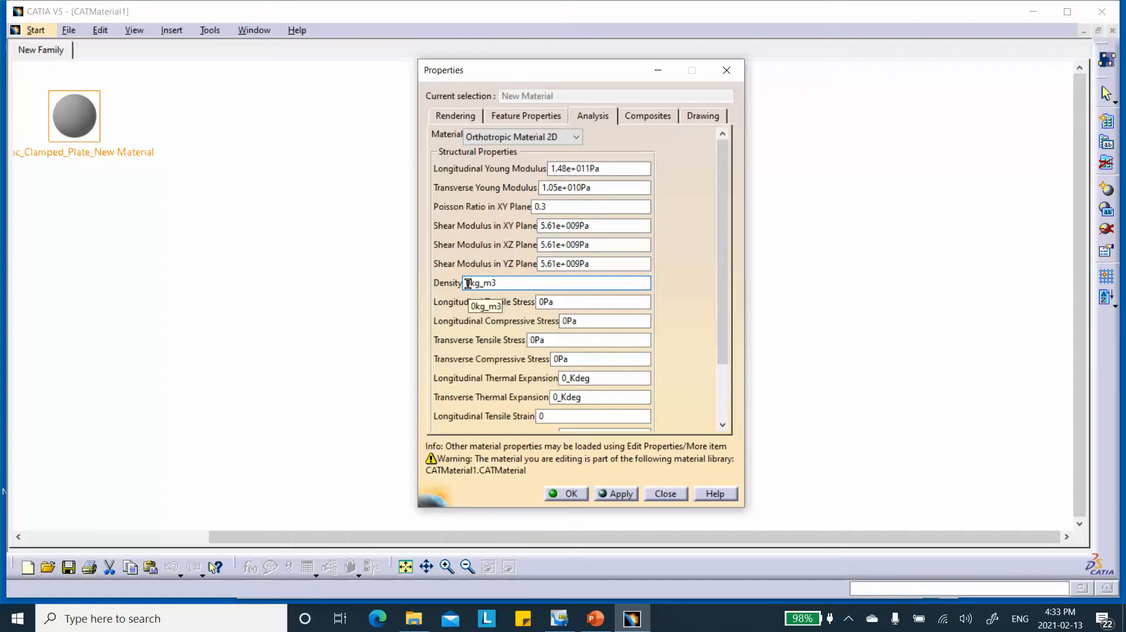
{"action": "left_click", "coordinate": [626, 494]}
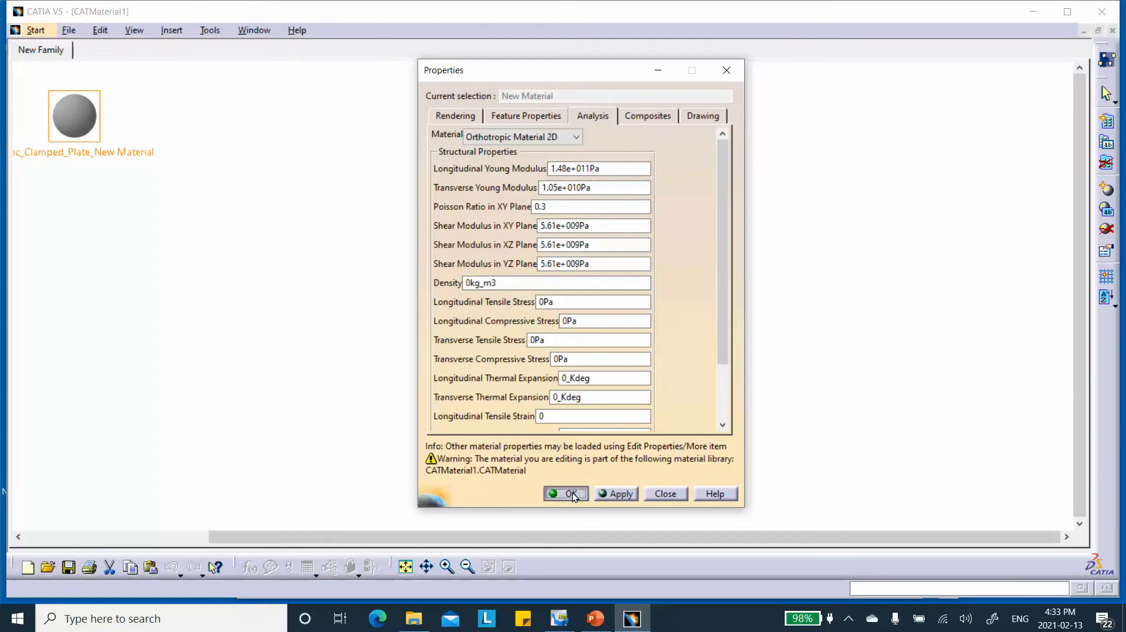
{"action": "left_click", "coordinate": [571, 495]}
Reopen the material's analysis properties to check the entered orthotropic values, and close them
{"action": "double_click", "coordinate": [88, 136]}
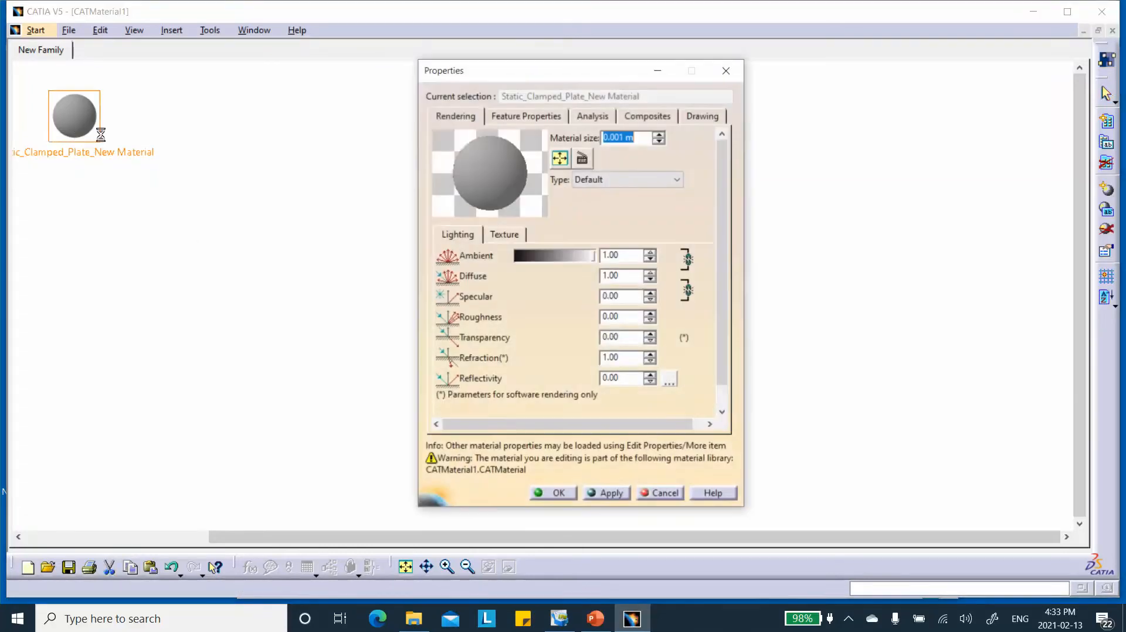
{"action": "left_click", "coordinate": [592, 115]}
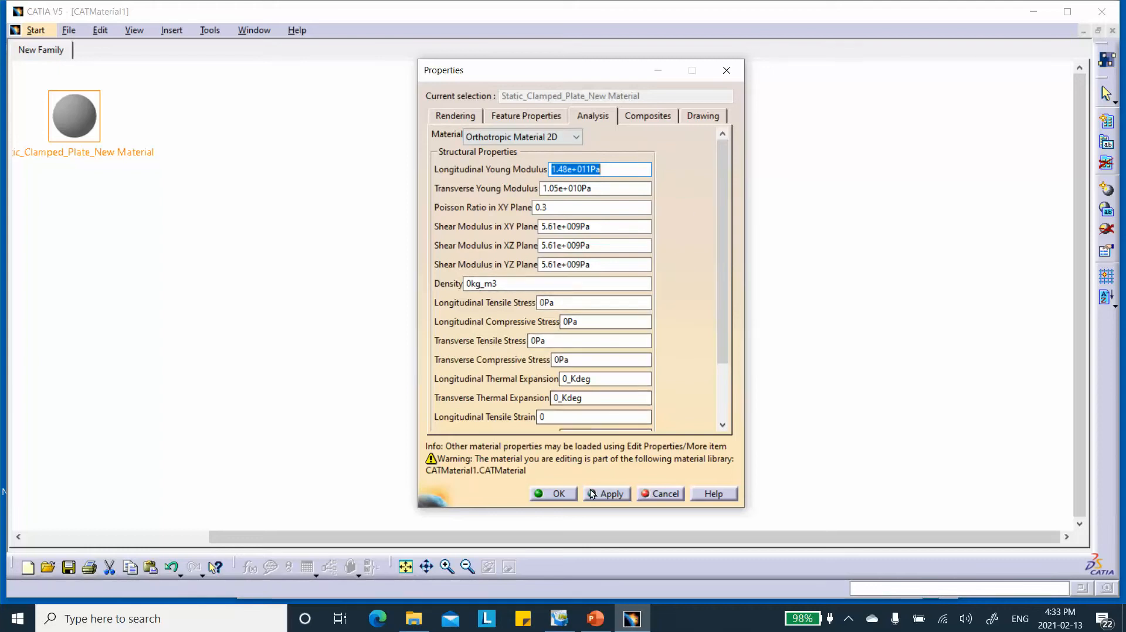
{"action": "left_click", "coordinate": [560, 493]}
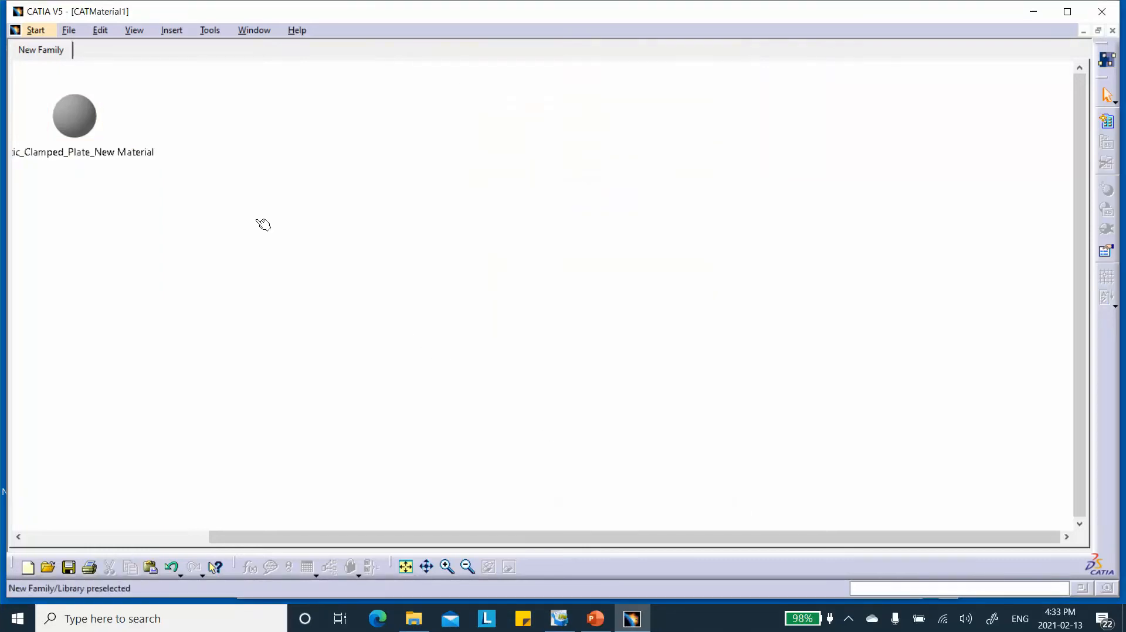
Save the material library as Static_Clamped_Composite_Plate_CATMaterial1 in the Desktop folder Static_Analysis_Composite_Plate_Agrawal and close it
{"action": "left_click", "coordinate": [69, 568]}
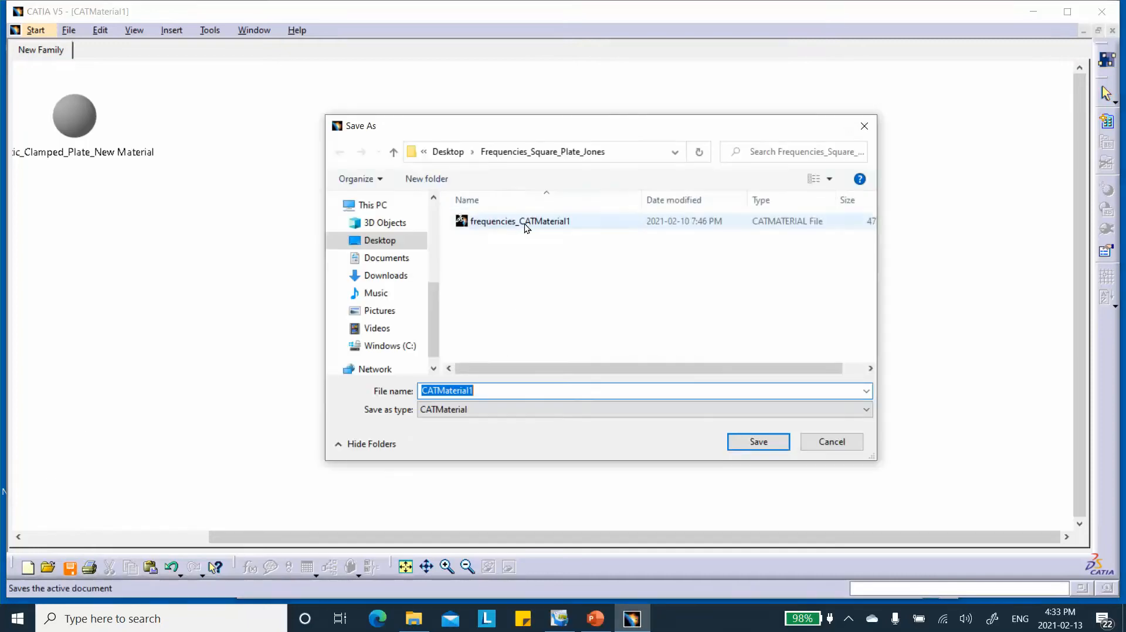
{"action": "left_click", "coordinate": [394, 154]}
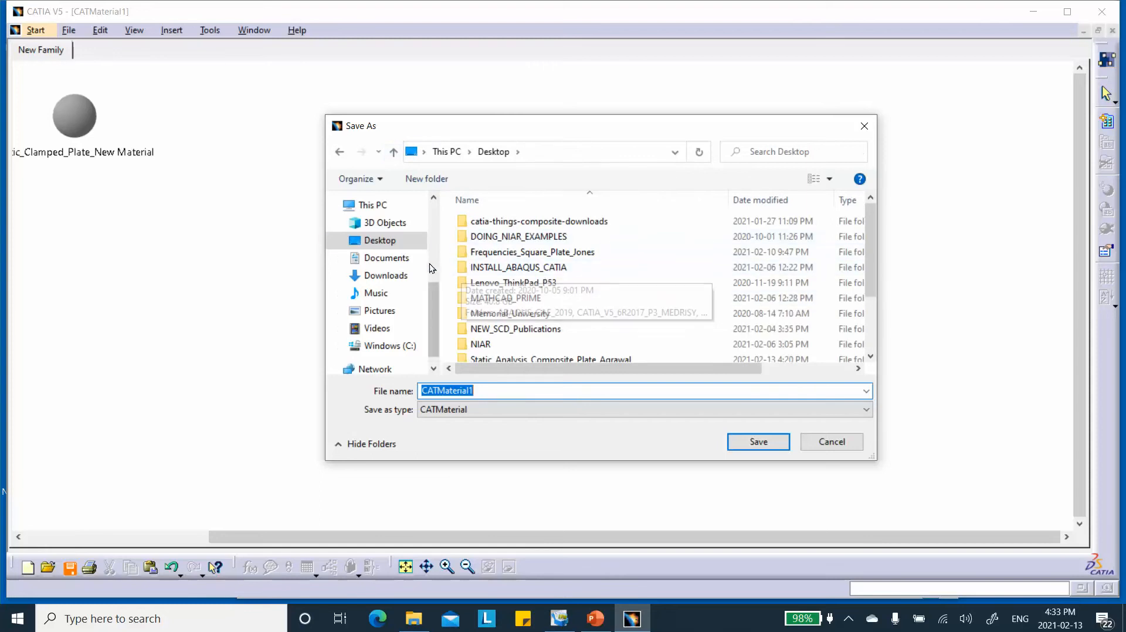
{"action": "scroll", "coordinate": [487, 265], "scroll_direction": "down", "scroll_amount": 2}
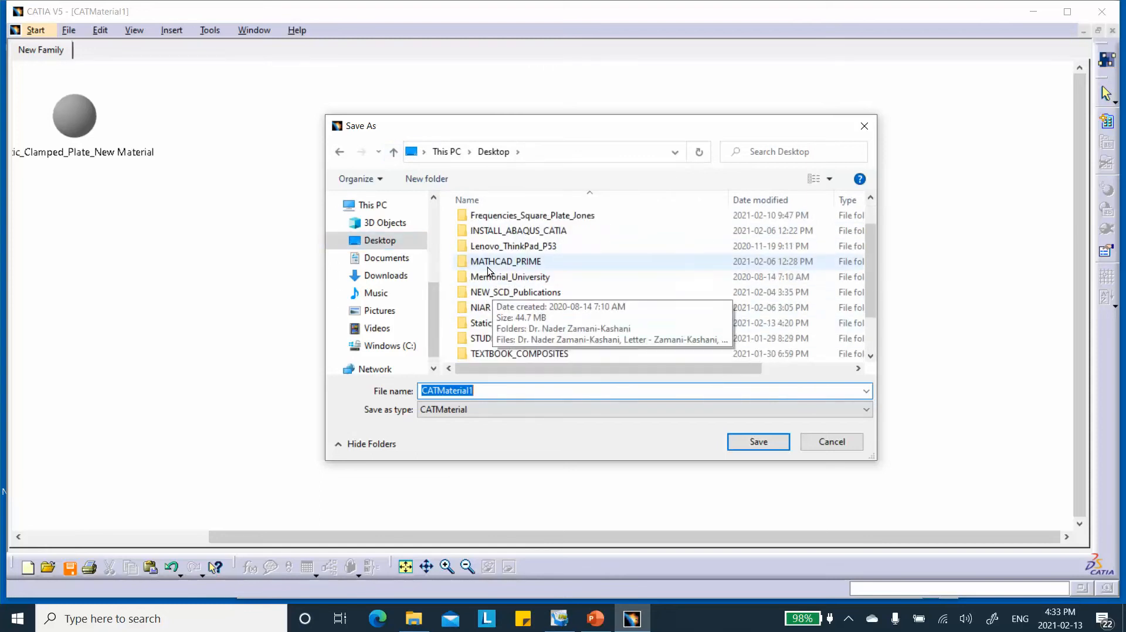
{"action": "double_click", "coordinate": [498, 282]}
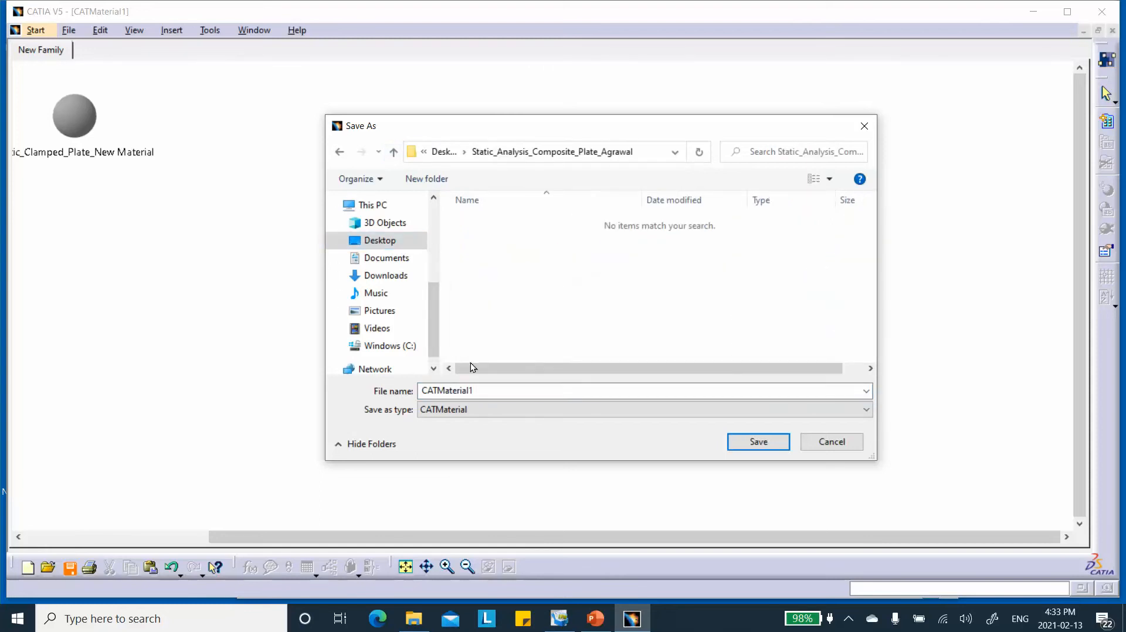
{"action": "left_click", "coordinate": [422, 390]}
{"action": "left_click", "coordinate": [422, 390]}
{"action": "type", "text": "Stat"}
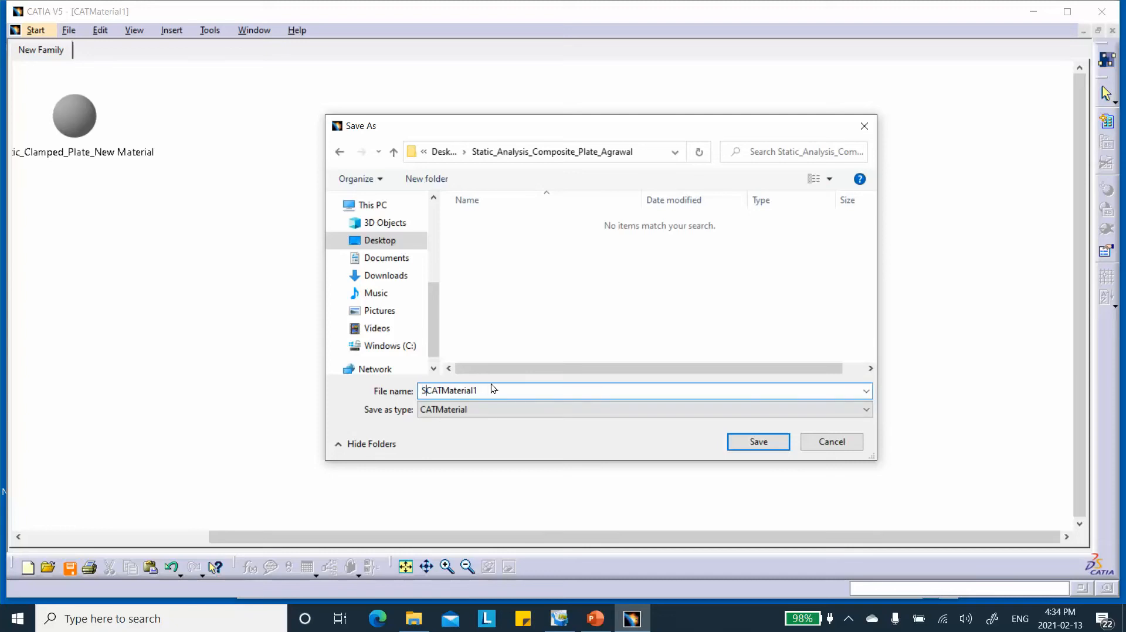
{"action": "type", "text": "ic_Clamped_Composite_Plate"}
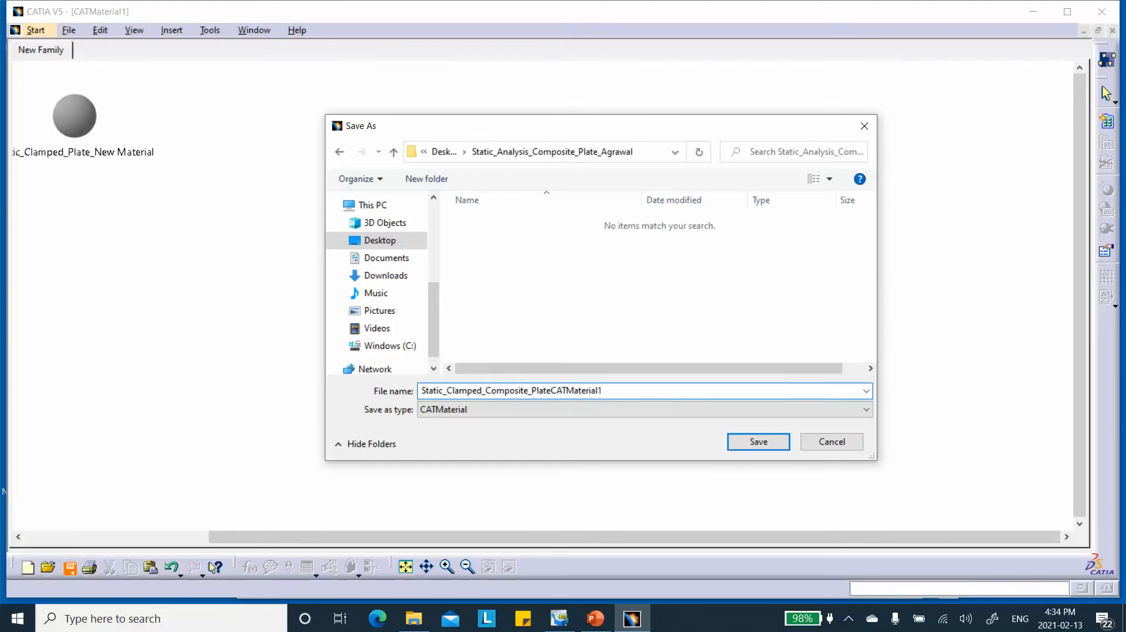
{"action": "type", "text": "_"}
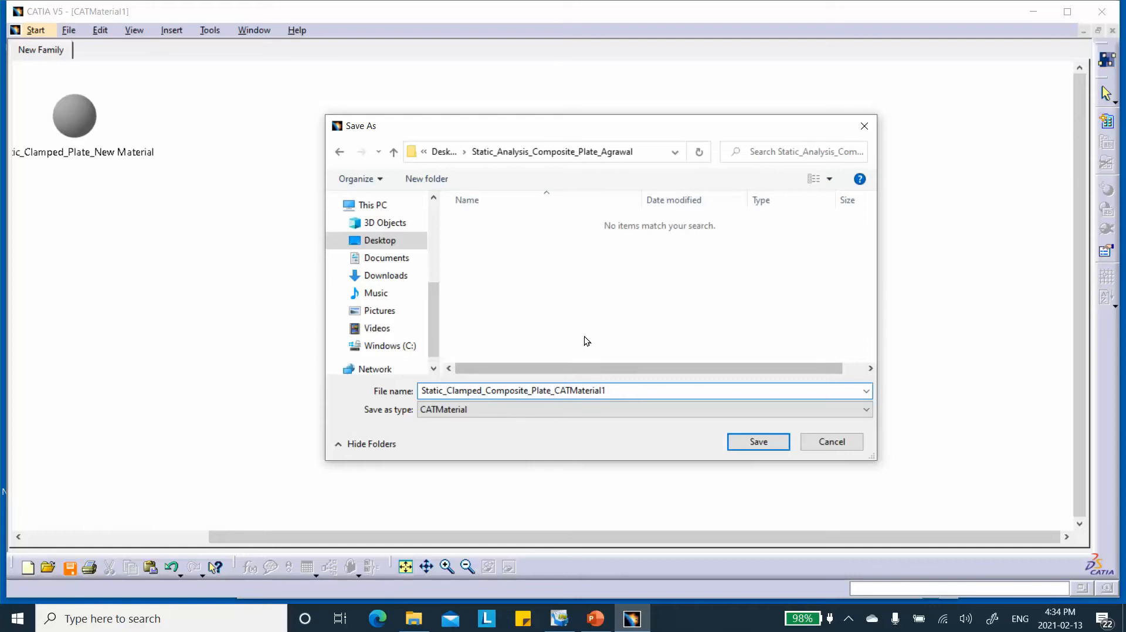
{"action": "left_click", "coordinate": [752, 448]}
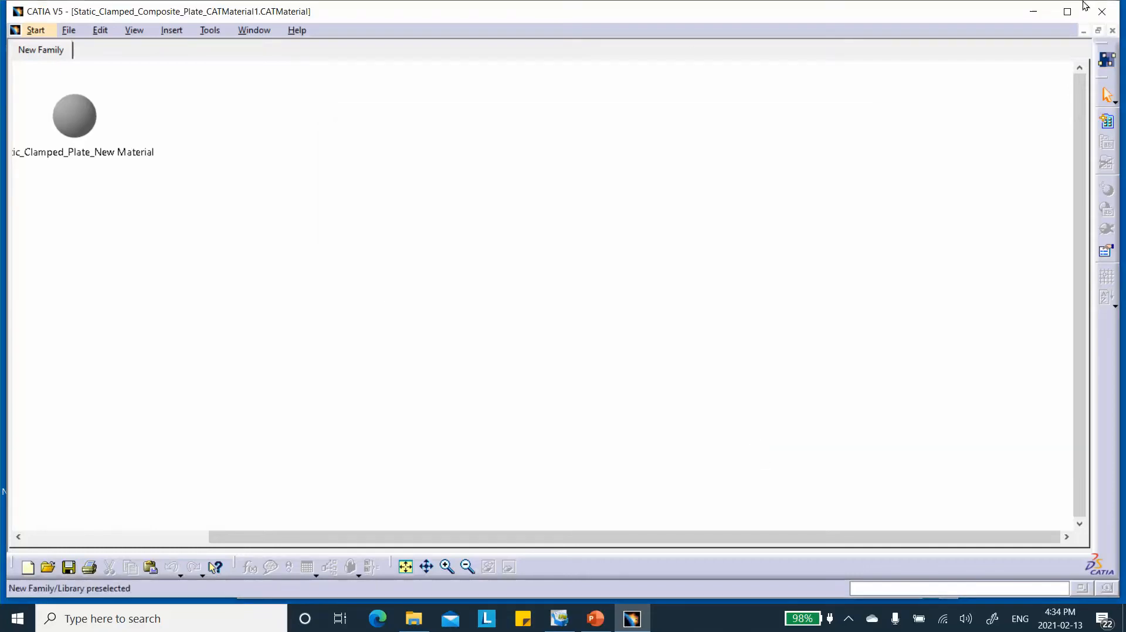
{"action": "left_click", "coordinate": [1111, 30]}
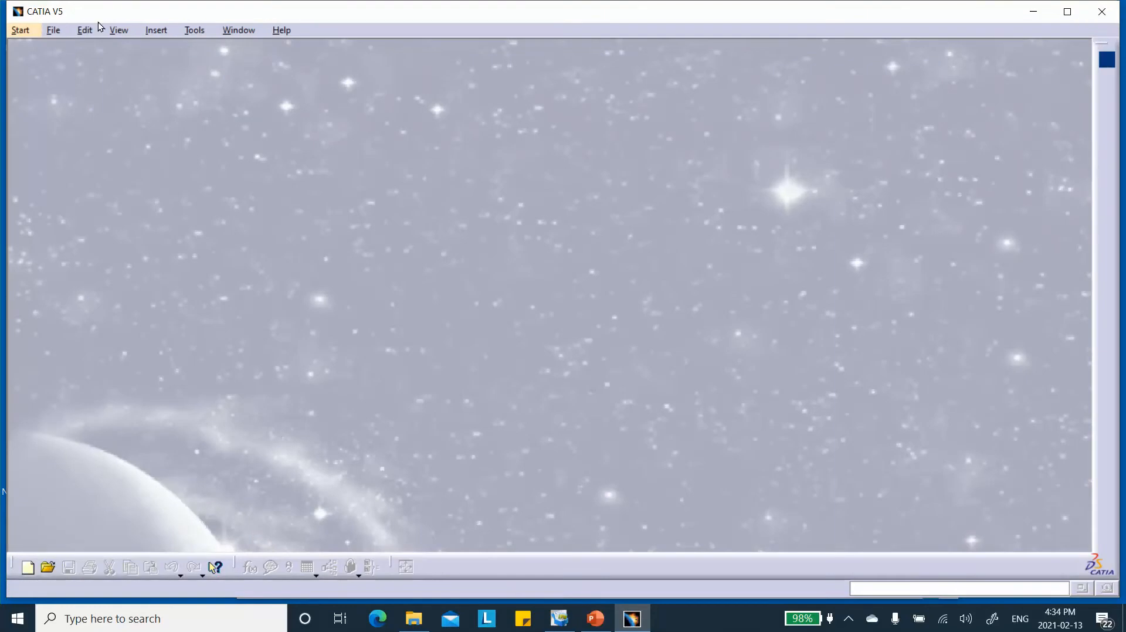
Create a new part named Static_Problem with hybrid design enabled and switch to the Generative Shape Design workbench
{"action": "left_click", "coordinate": [49, 31]}
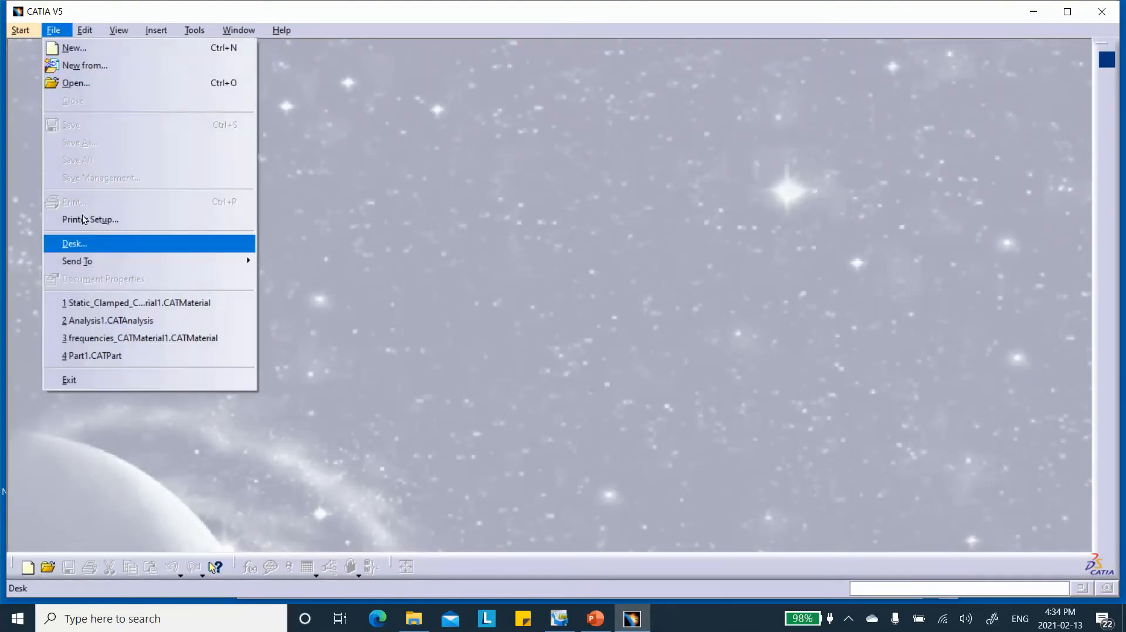
{"action": "left_click", "coordinate": [69, 47]}
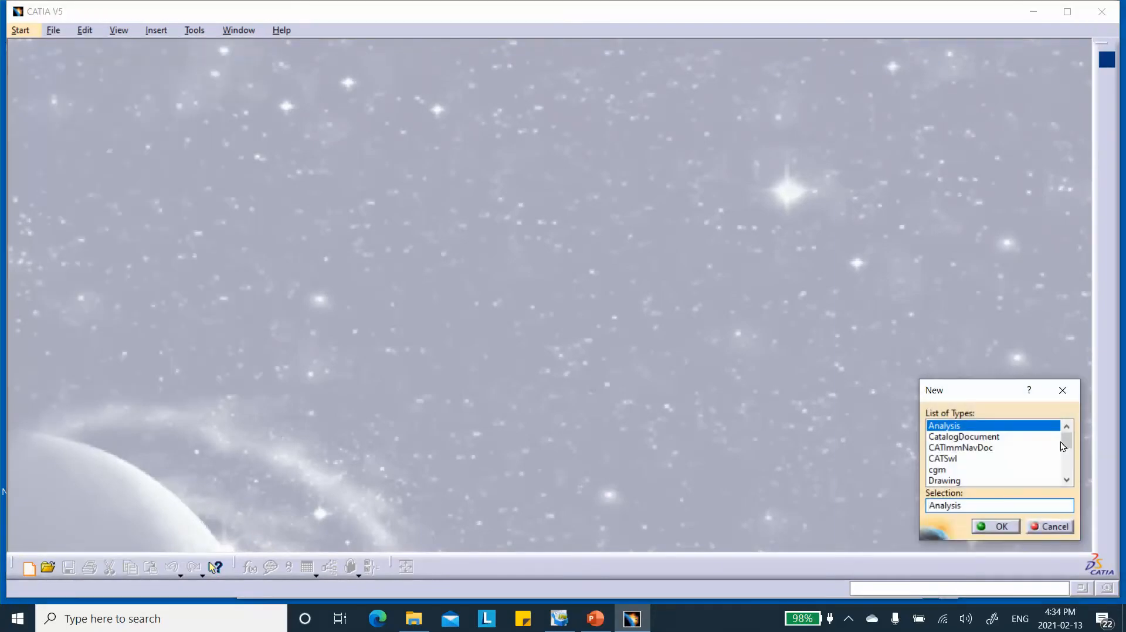
{"action": "scroll", "coordinate": [1026, 457], "scroll_direction": "down", "scroll_amount": 5}
{"action": "left_click", "coordinate": [940, 425]}
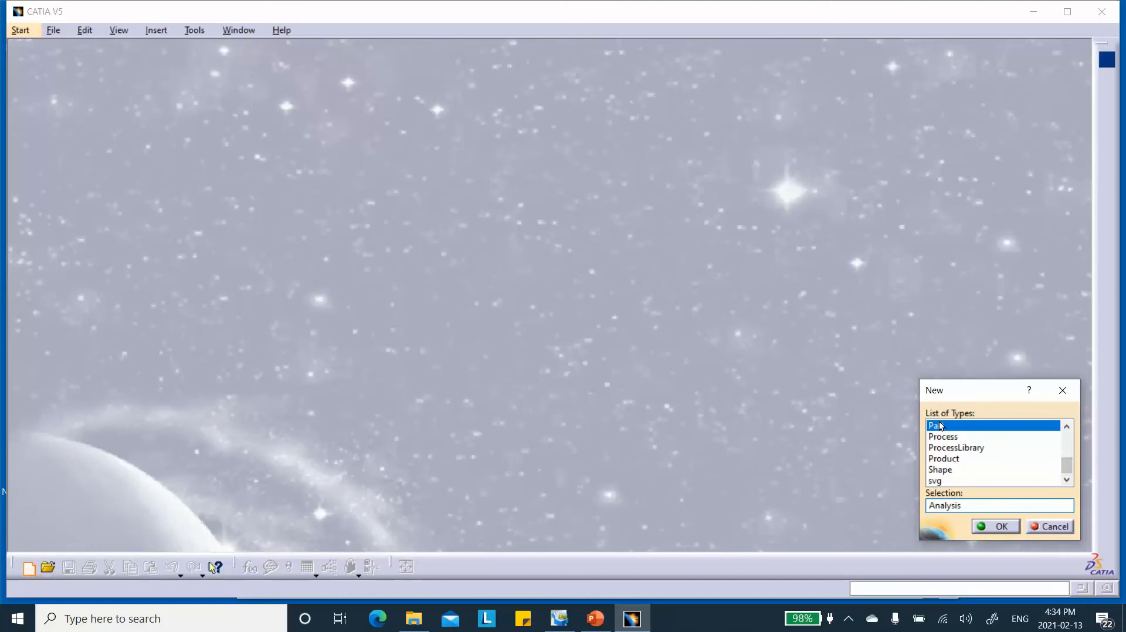
{"action": "left_click", "coordinate": [997, 525]}
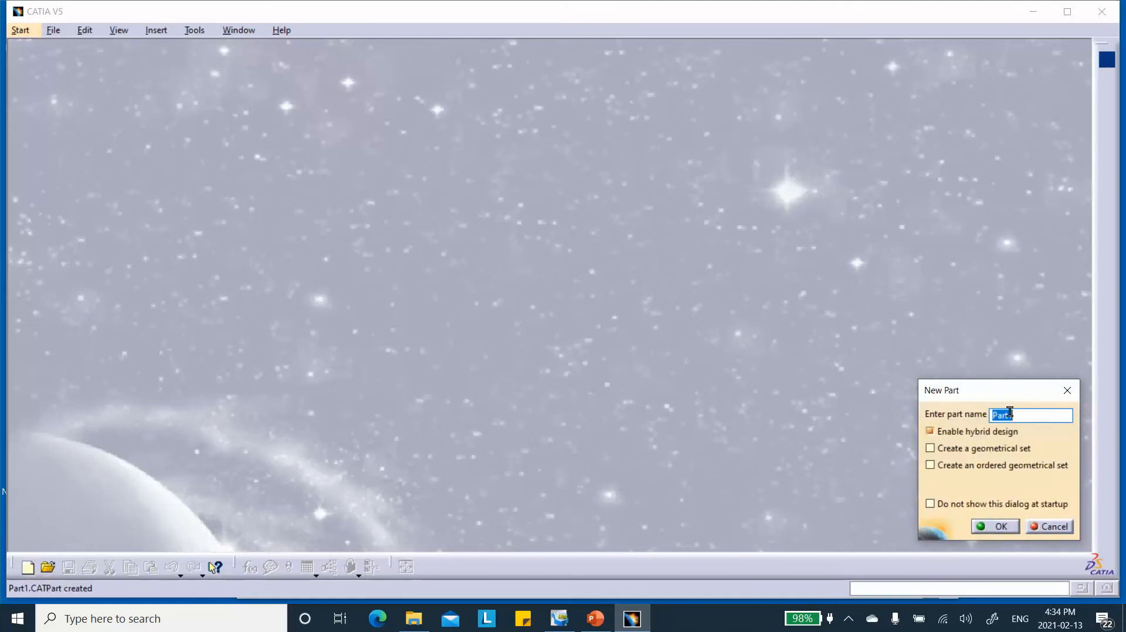
{"action": "type", "text": "Static_Problem"}
{"action": "left_click", "coordinate": [998, 523]}
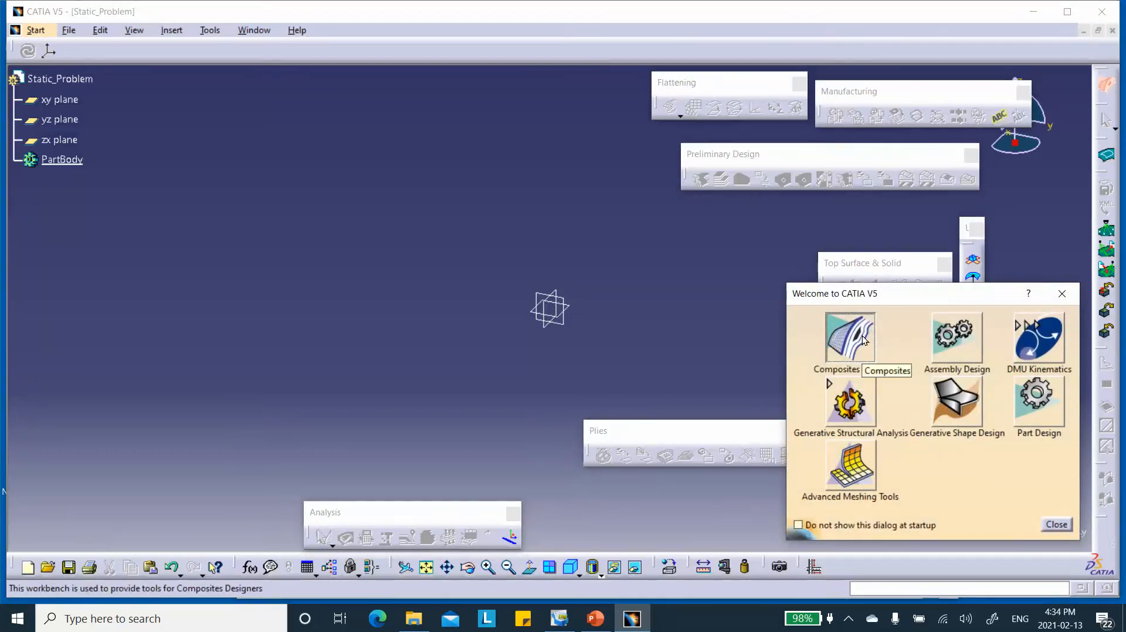
{"action": "left_click", "coordinate": [953, 396]}
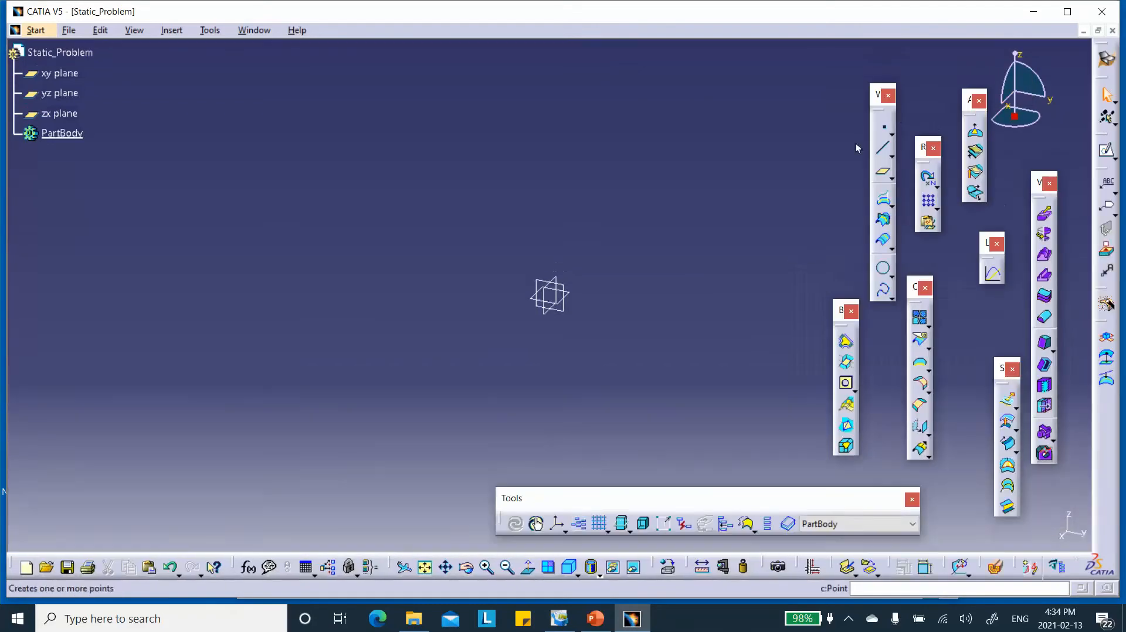
Sketch a rectangle about 0.107 m by 0.081 m on the xy plane, with one corner at the origin
{"action": "left_click", "coordinate": [570, 292]}
{"action": "left_click", "coordinate": [1106, 150]}
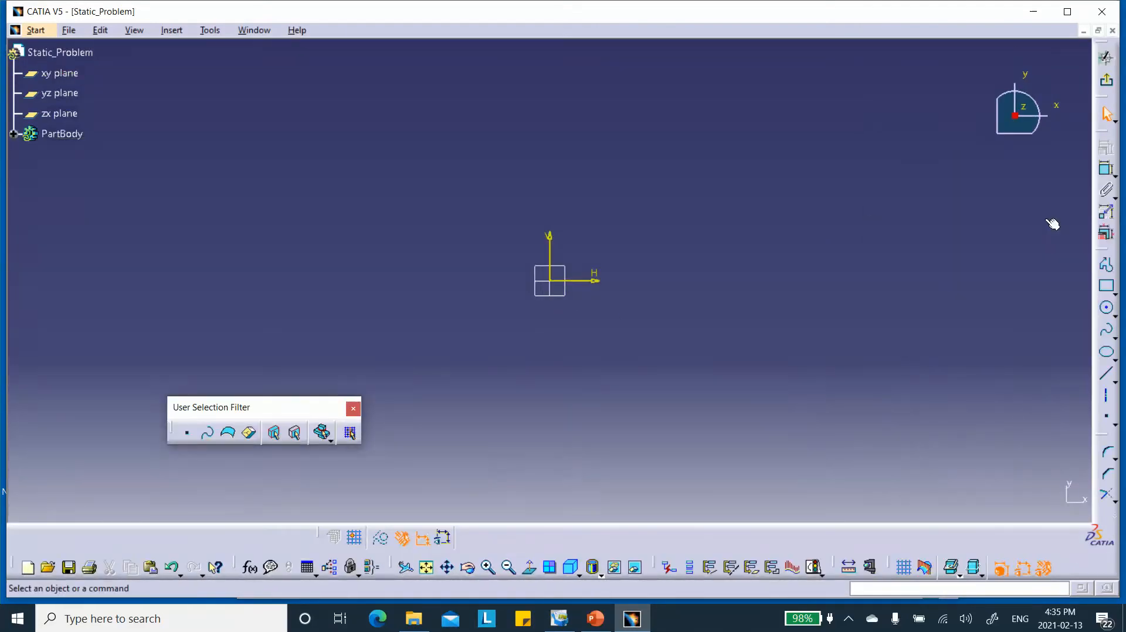
{"action": "left_click", "coordinate": [1108, 287]}
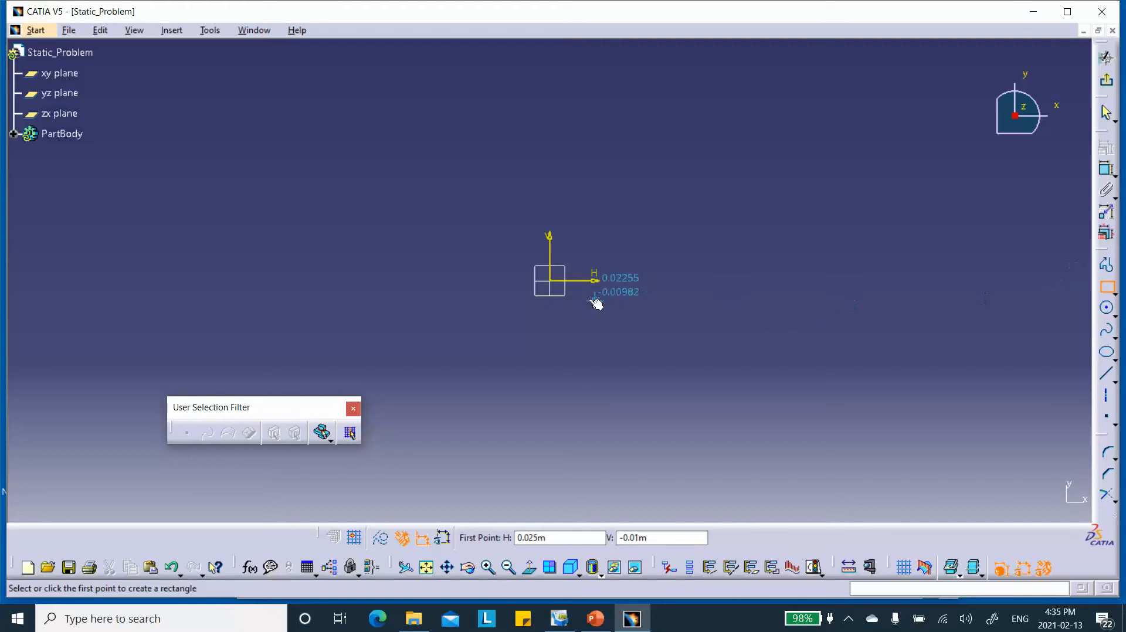
{"action": "left_click", "coordinate": [549, 281]}
{"action": "left_click", "coordinate": [763, 118]}
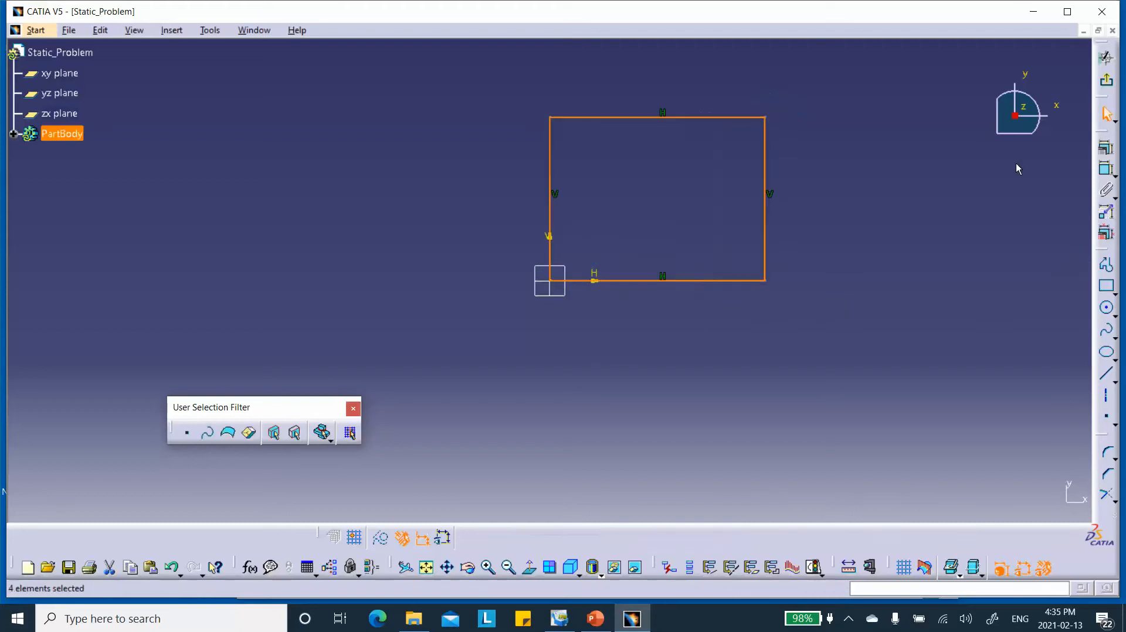
Dimension the rectangle's horizontal edge along the H axis and set its length to 0.5 m
{"action": "left_click", "coordinate": [1099, 161]}
{"action": "left_click", "coordinate": [703, 284]}
{"action": "left_click", "coordinate": [1106, 169]}
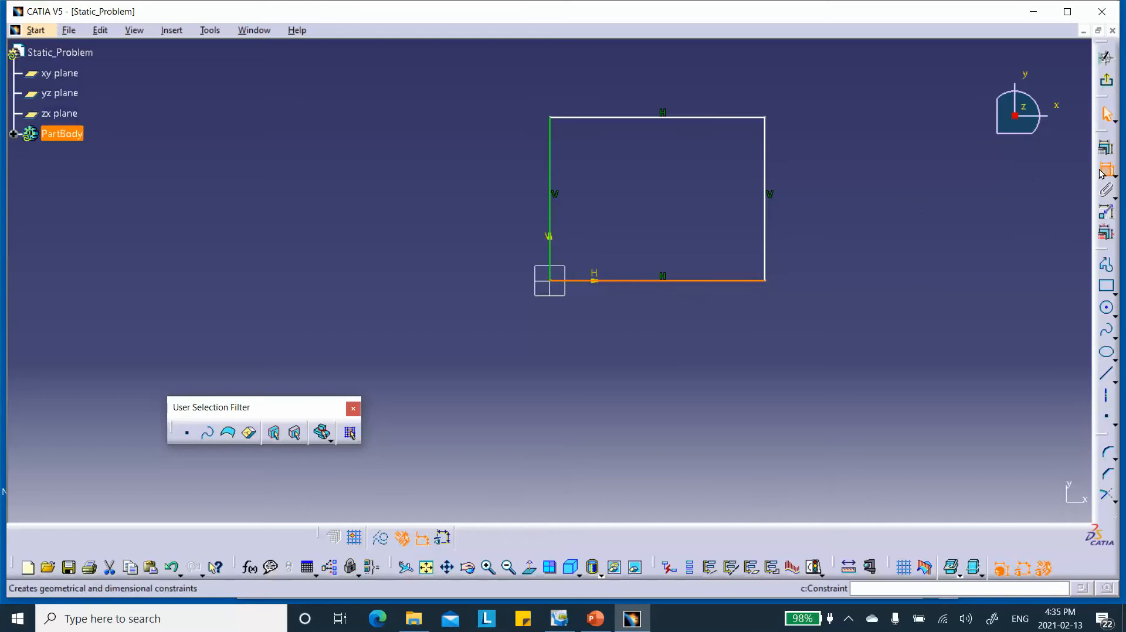
{"action": "left_click", "coordinate": [704, 359]}
{"action": "double_click", "coordinate": [708, 349]}
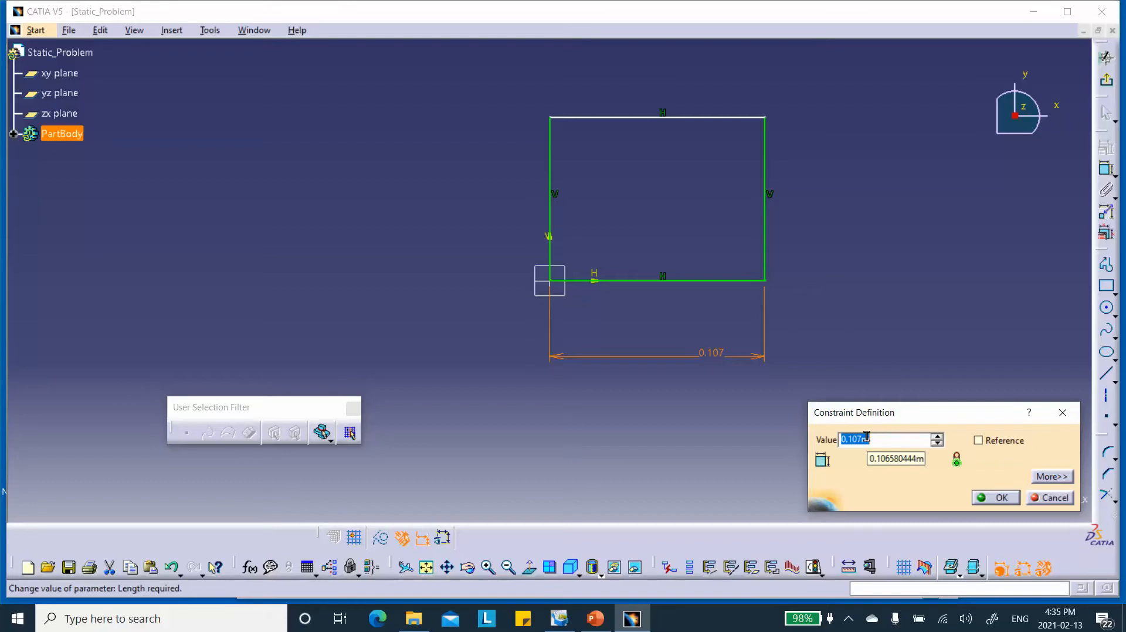
{"action": "type", "text": "0"}
{"action": "key", "text": "Return"}
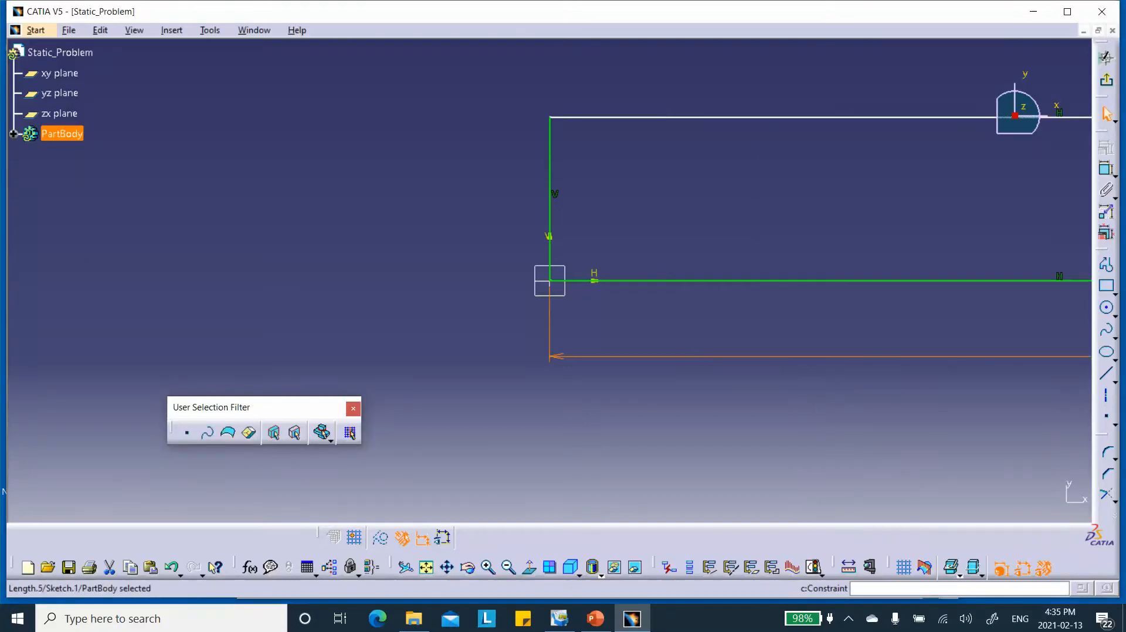
Dimension the rectangle's vertical edge along the V axis, set it to 0.5m, and exit the sketch
{"action": "left_click", "coordinate": [1105, 170]}
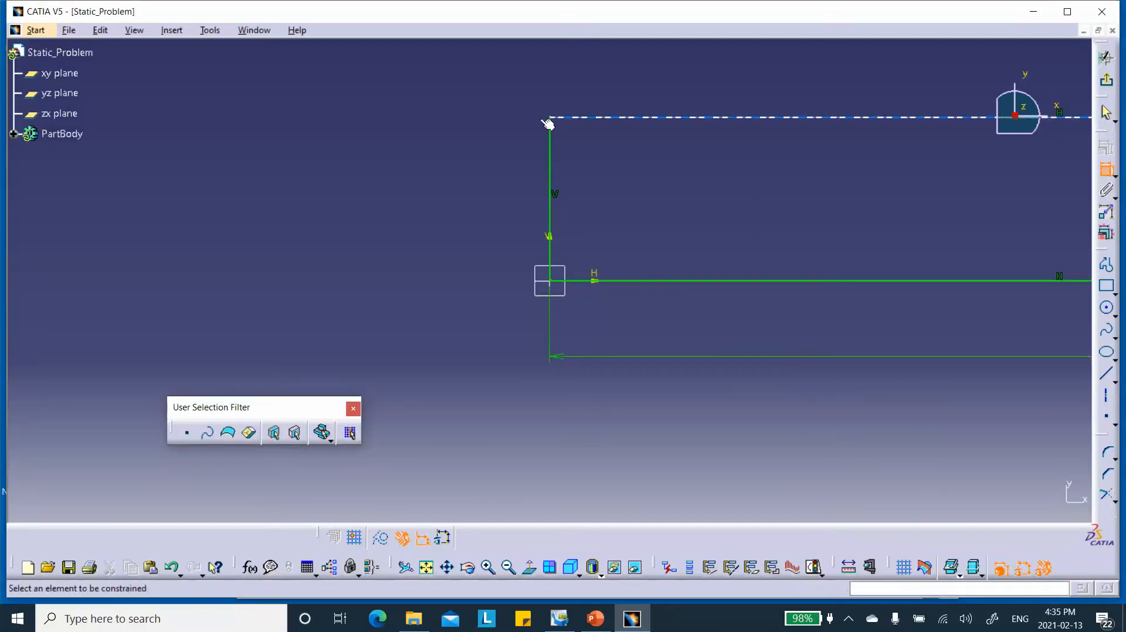
{"action": "left_click", "coordinate": [554, 167]}
{"action": "left_click", "coordinate": [468, 182]}
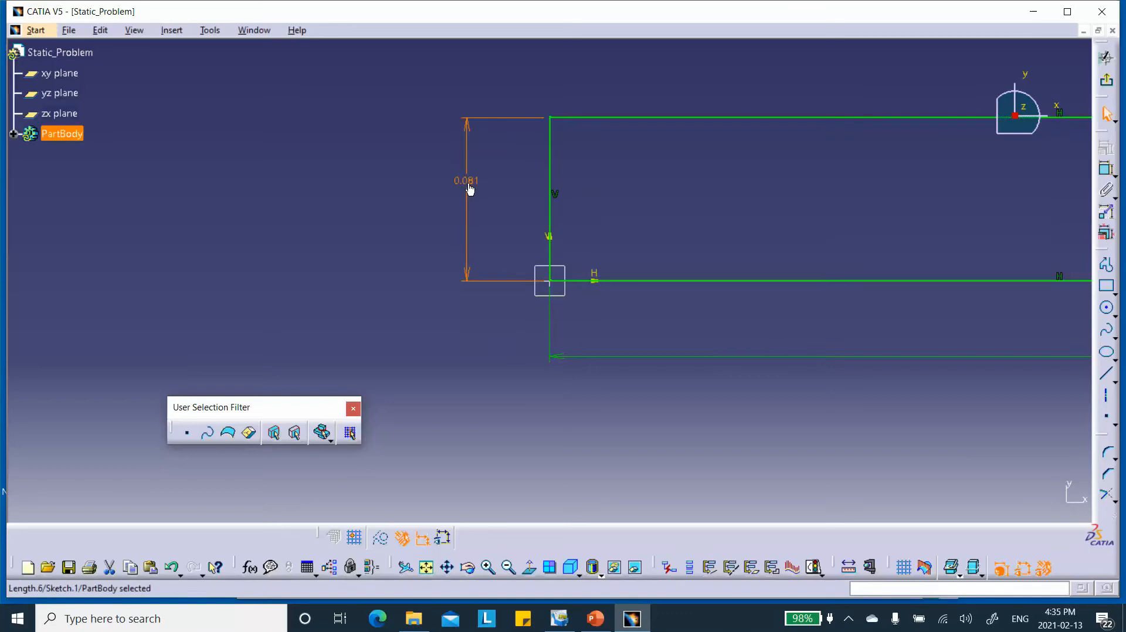
{"action": "double_click", "coordinate": [468, 182]}
{"action": "type", "text": "0.5m"}
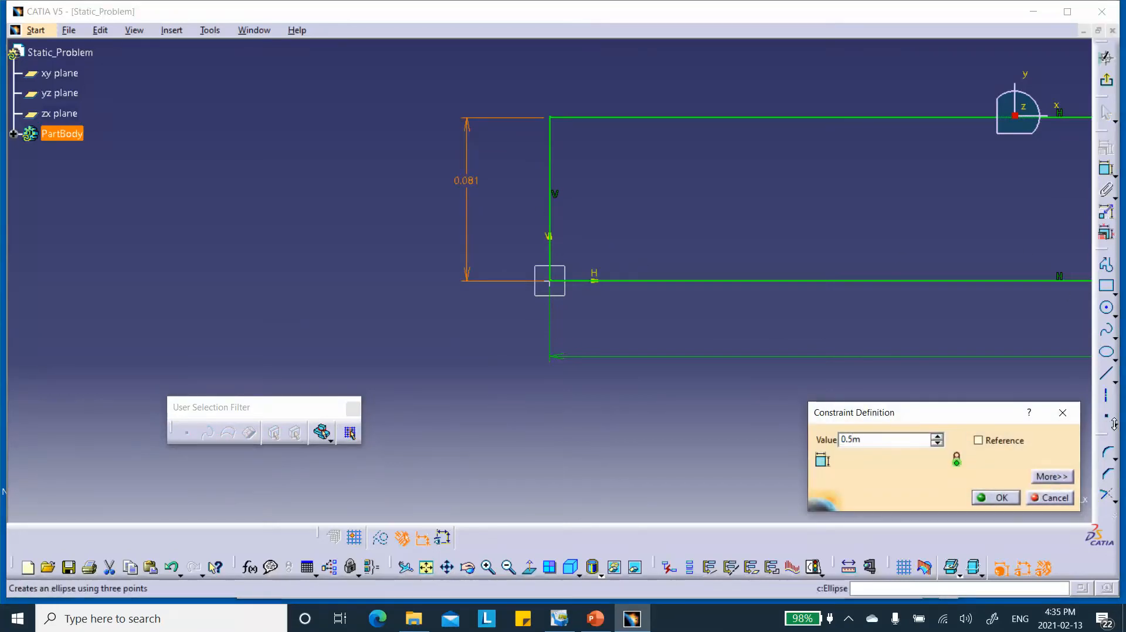
{"action": "left_click", "coordinate": [997, 498]}
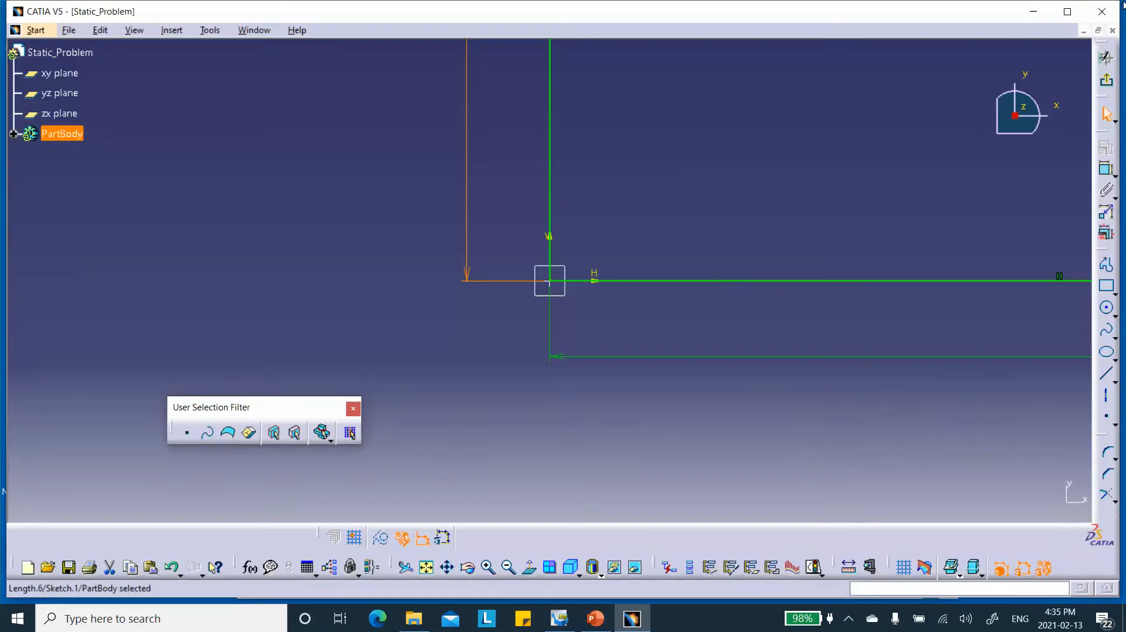
{"action": "left_click", "coordinate": [1105, 80]}
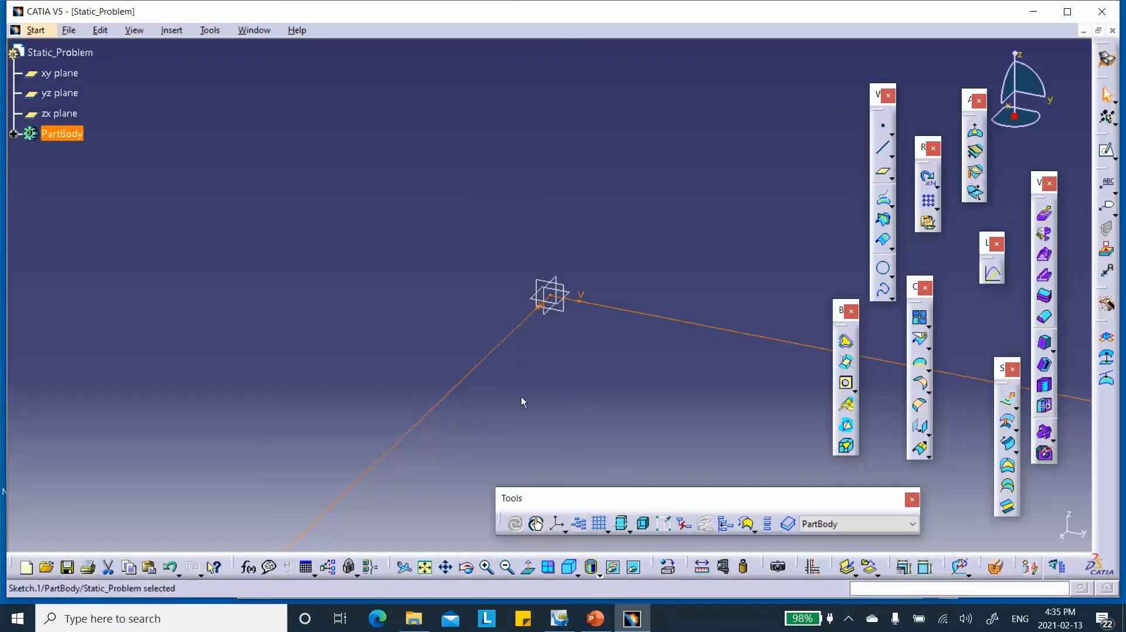
{"action": "left_click", "coordinate": [424, 567]}
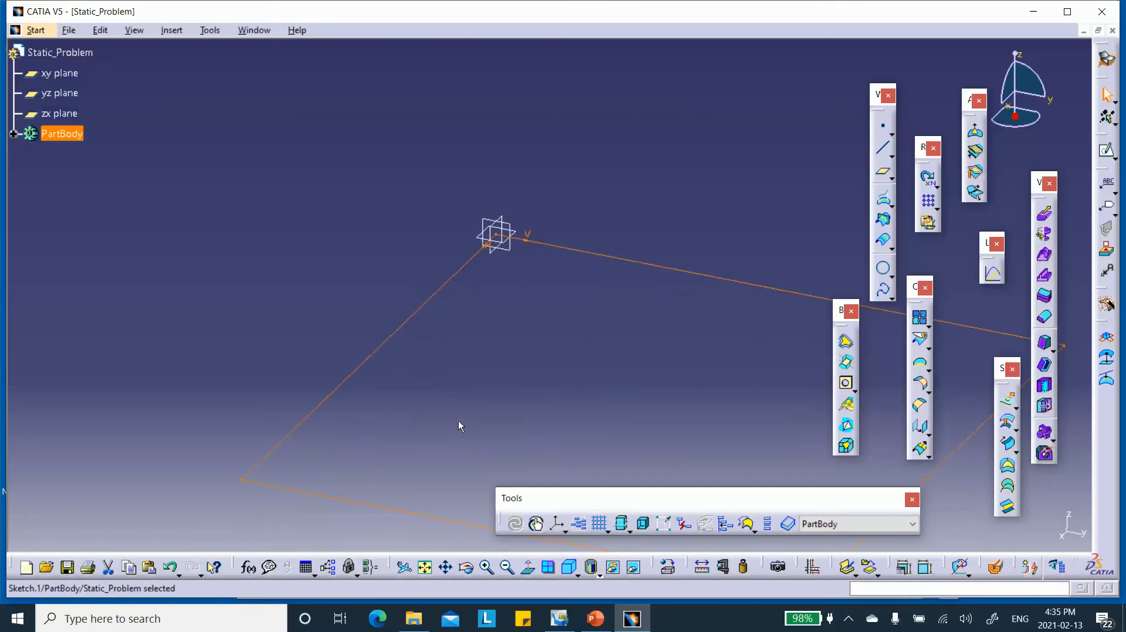
{"action": "left_click", "coordinate": [626, 150]}
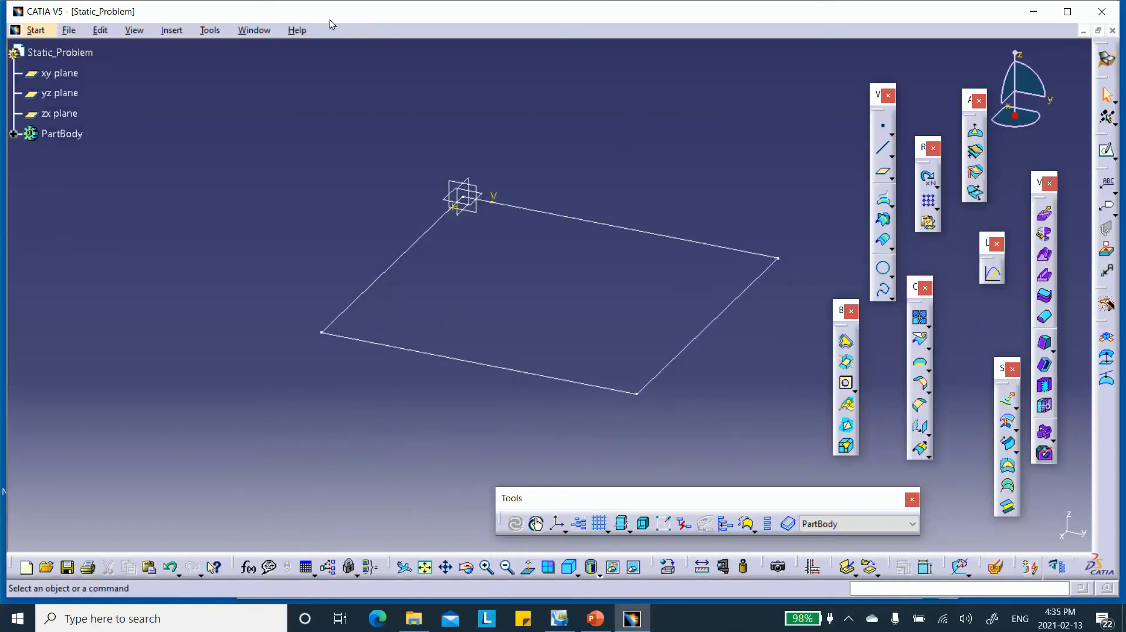
Check the default units for length, force, moment, pressure and temperature in the Parameters and Measure options, and close the options
{"action": "left_click", "coordinate": [210, 30]}
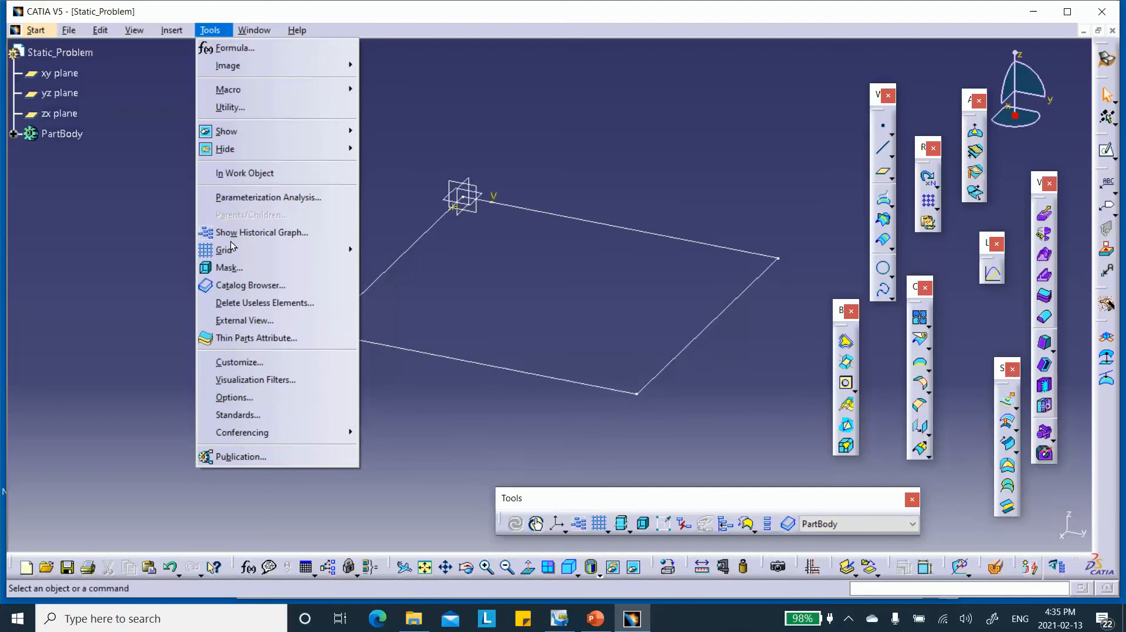
{"action": "left_click", "coordinate": [233, 397]}
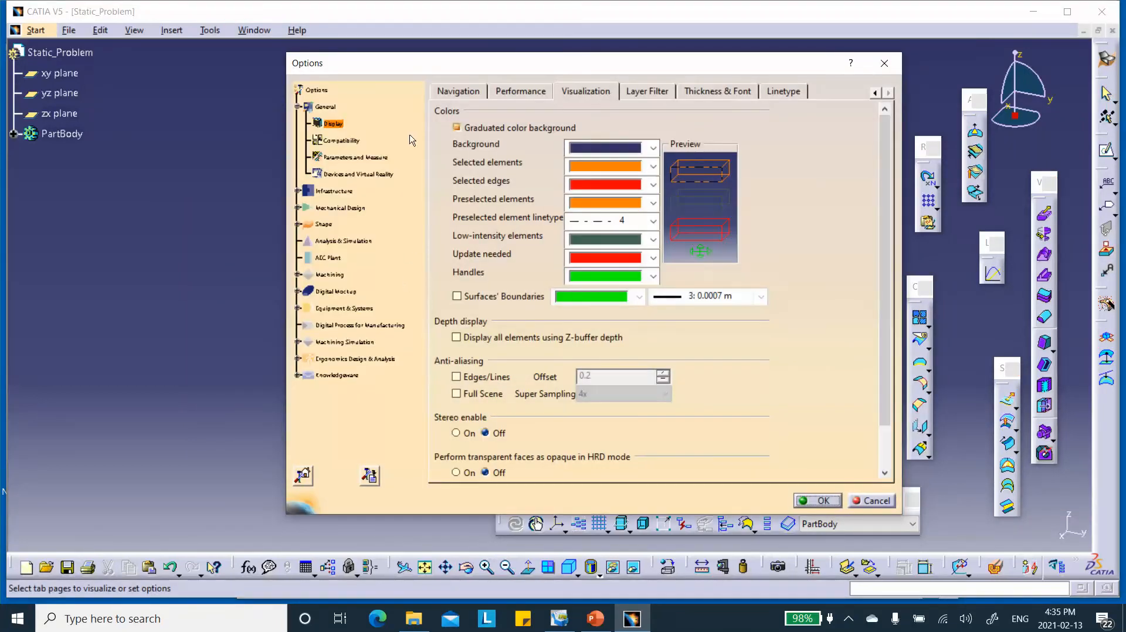
{"action": "left_click", "coordinate": [344, 158]}
{"action": "left_click", "coordinate": [539, 92]}
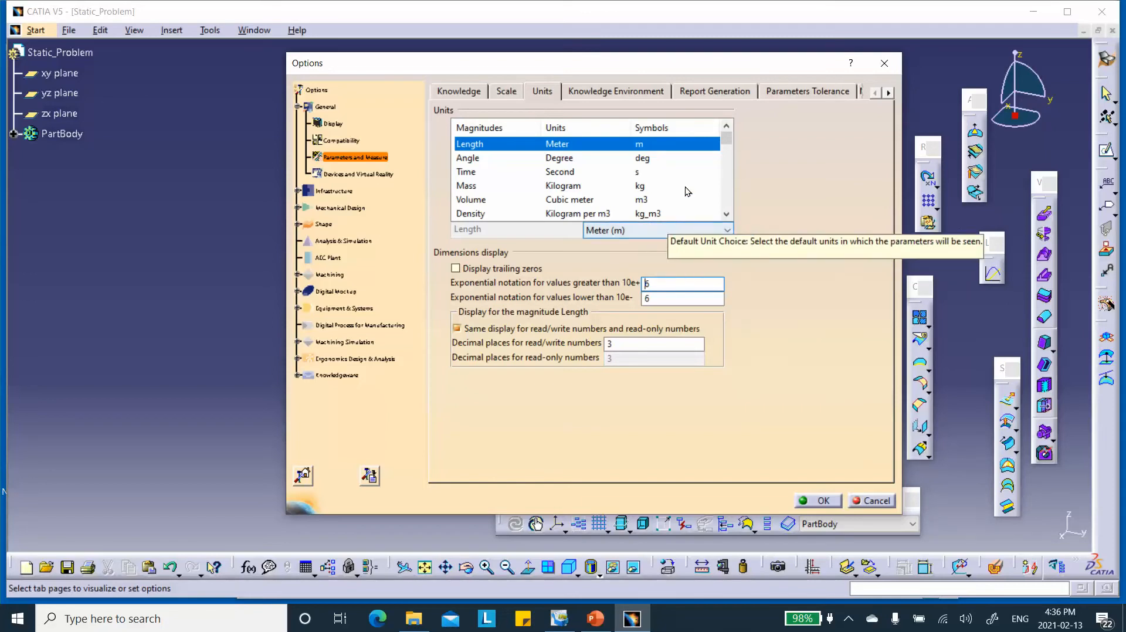
{"action": "left_click", "coordinate": [727, 214]}
{"action": "left_click", "coordinate": [726, 214]}
{"action": "left_click", "coordinate": [726, 215]}
{"action": "left_click", "coordinate": [726, 214]}
{"action": "left_click", "coordinate": [726, 215]}
{"action": "left_click", "coordinate": [726, 214]}
{"action": "left_click", "coordinate": [726, 214]}
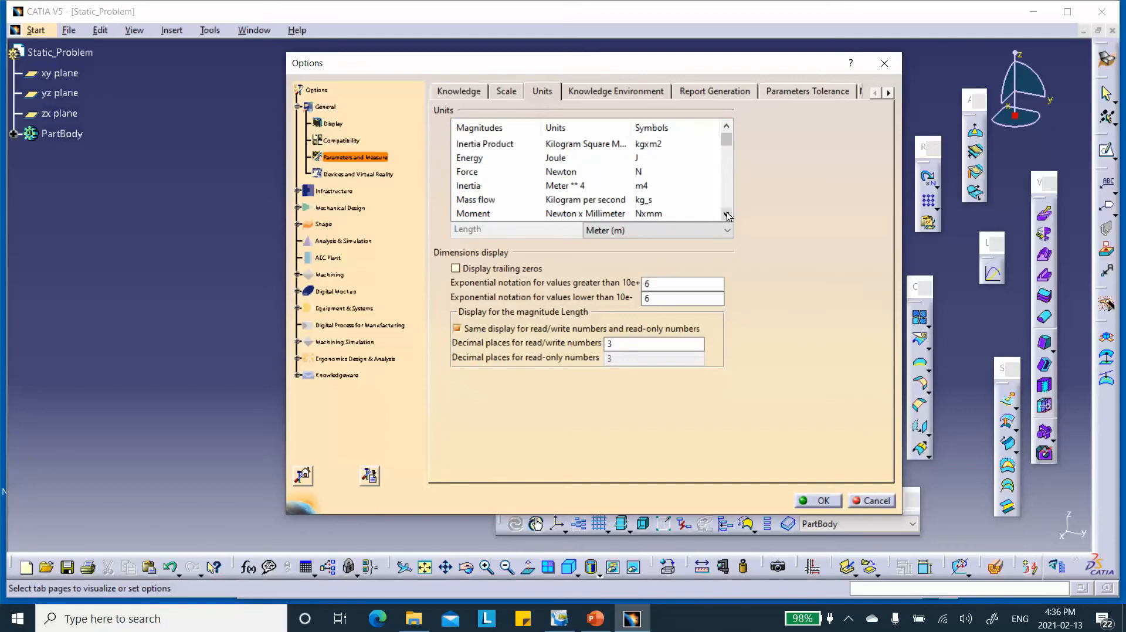
{"action": "left_click", "coordinate": [726, 214]}
{"action": "left_click", "coordinate": [726, 215]}
{"action": "left_click", "coordinate": [726, 214]}
{"action": "left_click", "coordinate": [727, 215]}
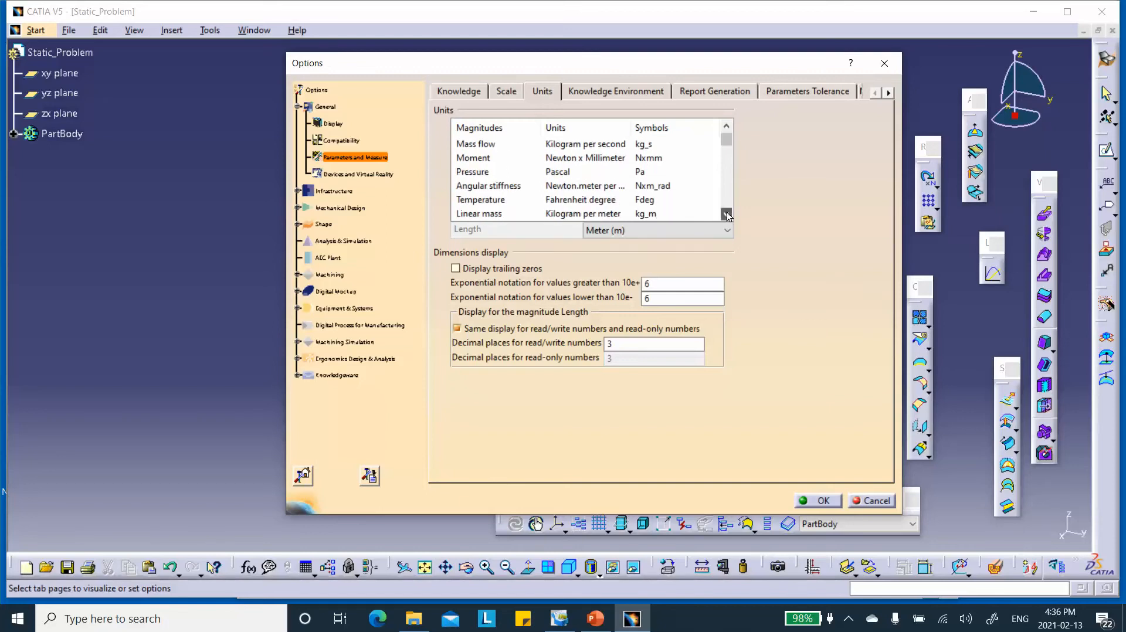
{"action": "left_click", "coordinate": [815, 502]}
Reopen the plate's square sketch to check its two dimensions, and exit it
{"action": "double_click", "coordinate": [627, 232]}
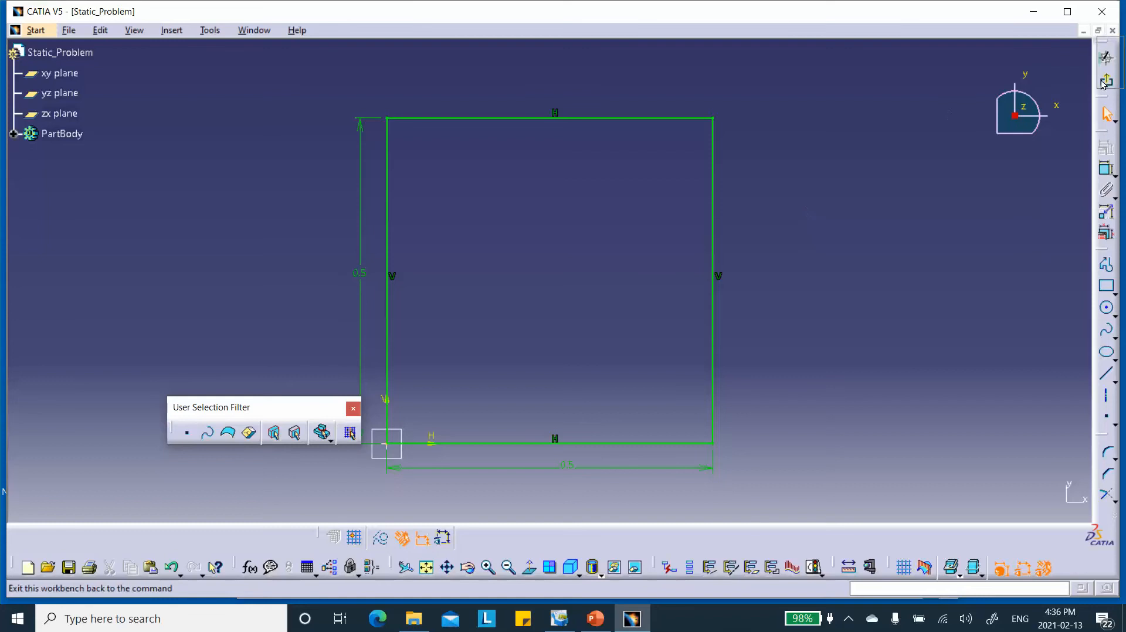
{"action": "left_click", "coordinate": [1105, 57]}
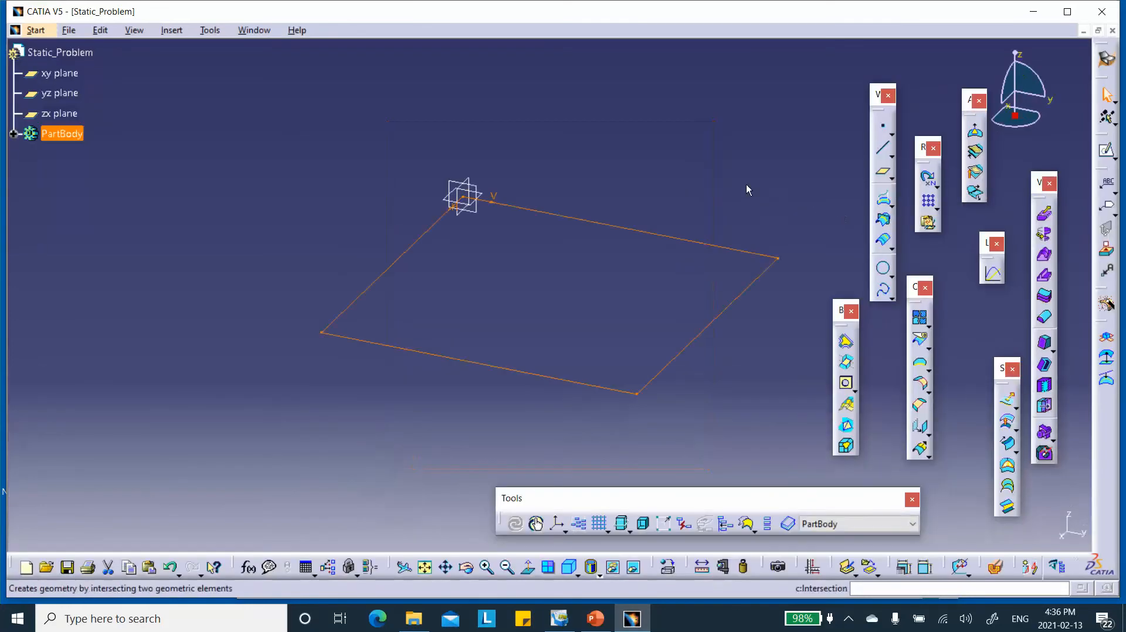
{"action": "left_click", "coordinate": [742, 177]}
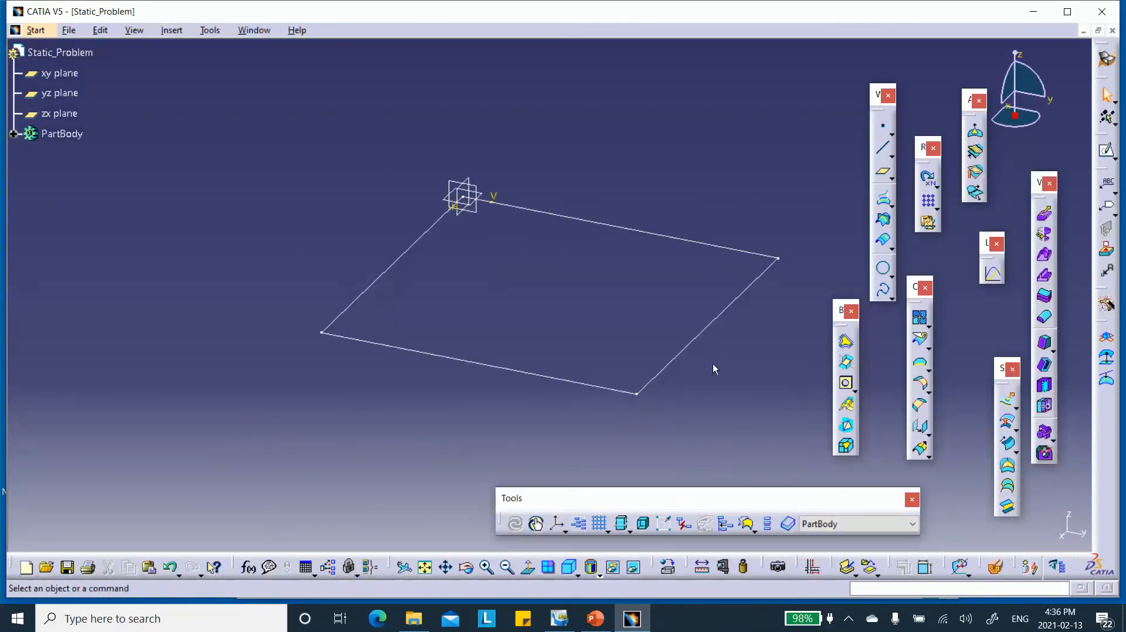
Fill the closed square sketch with a surface and create a Join from that fill surface
{"action": "left_click", "coordinate": [1009, 468]}
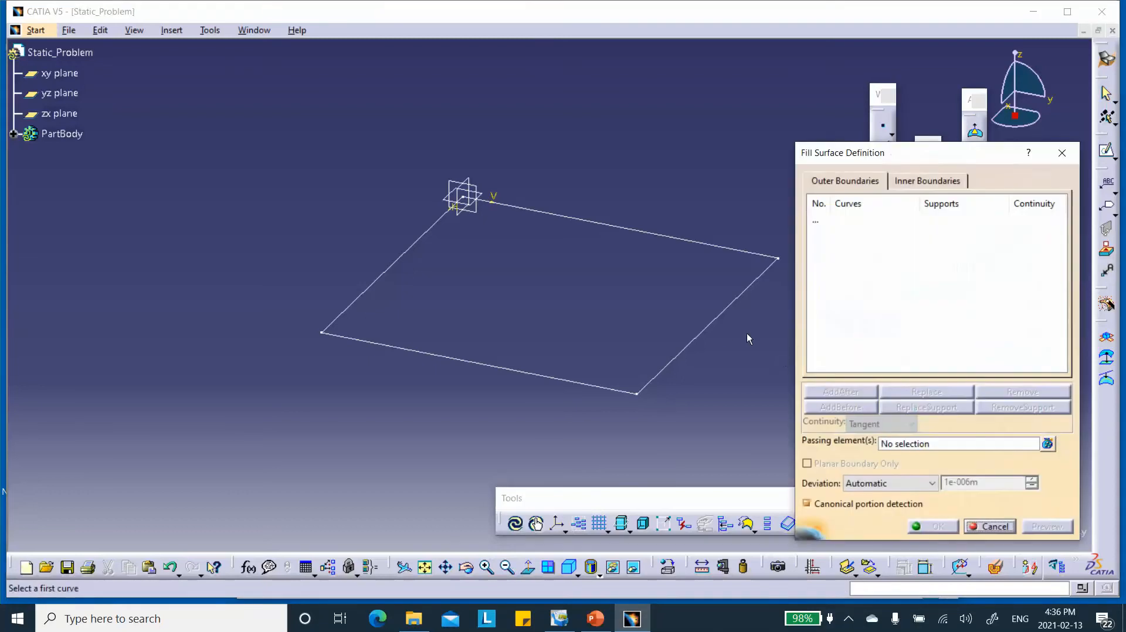
{"action": "left_click", "coordinate": [721, 326]}
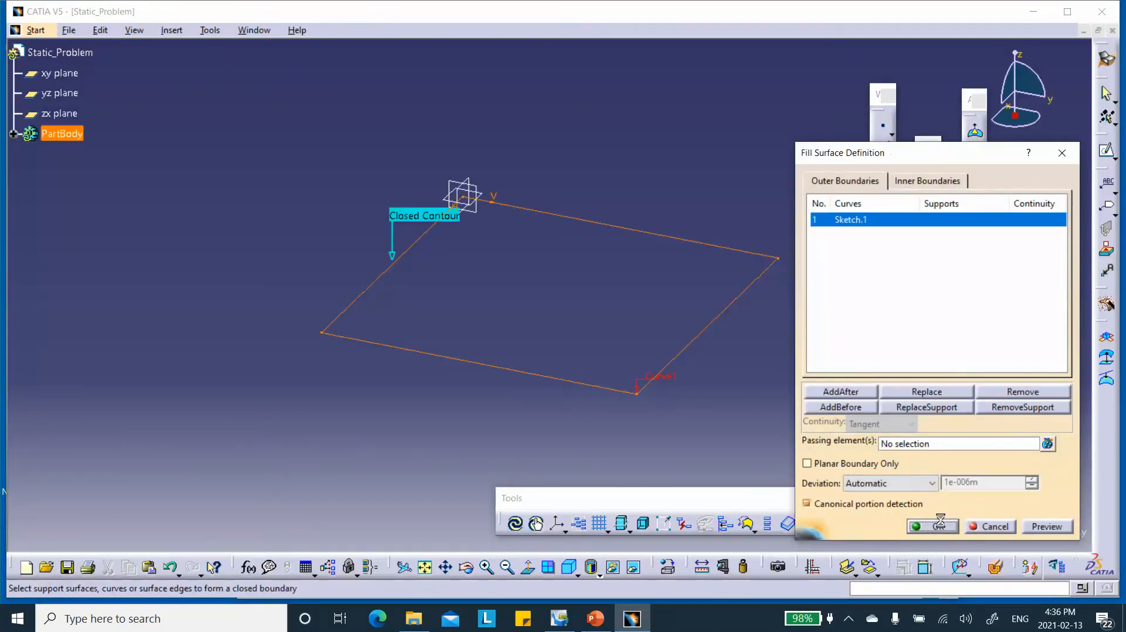
{"action": "left_click", "coordinate": [920, 318]}
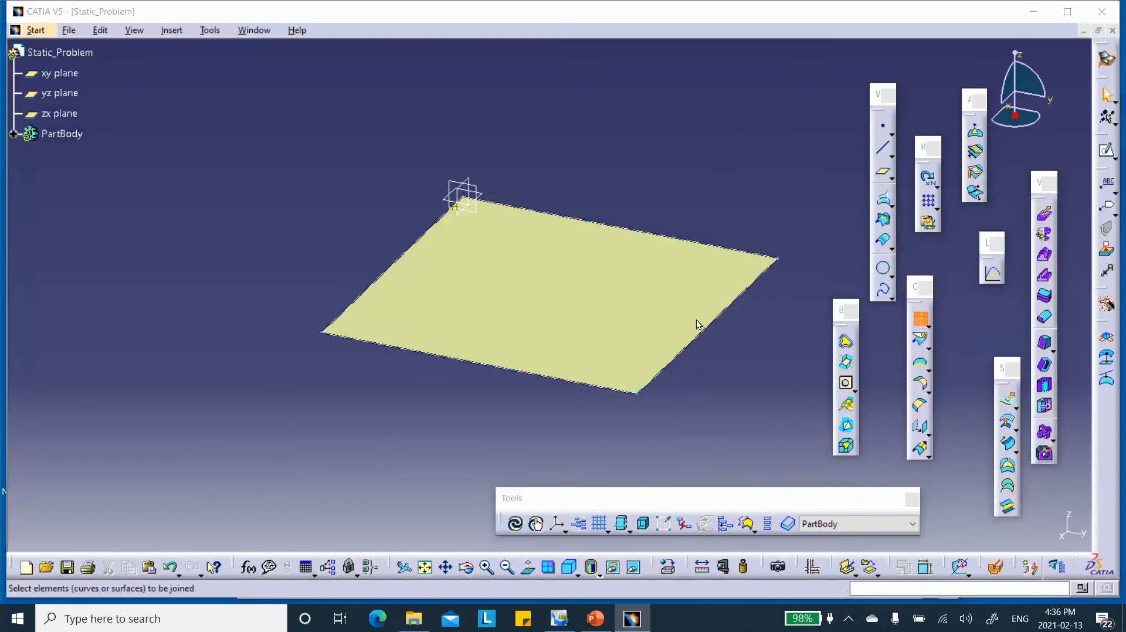
{"action": "left_click", "coordinate": [622, 290]}
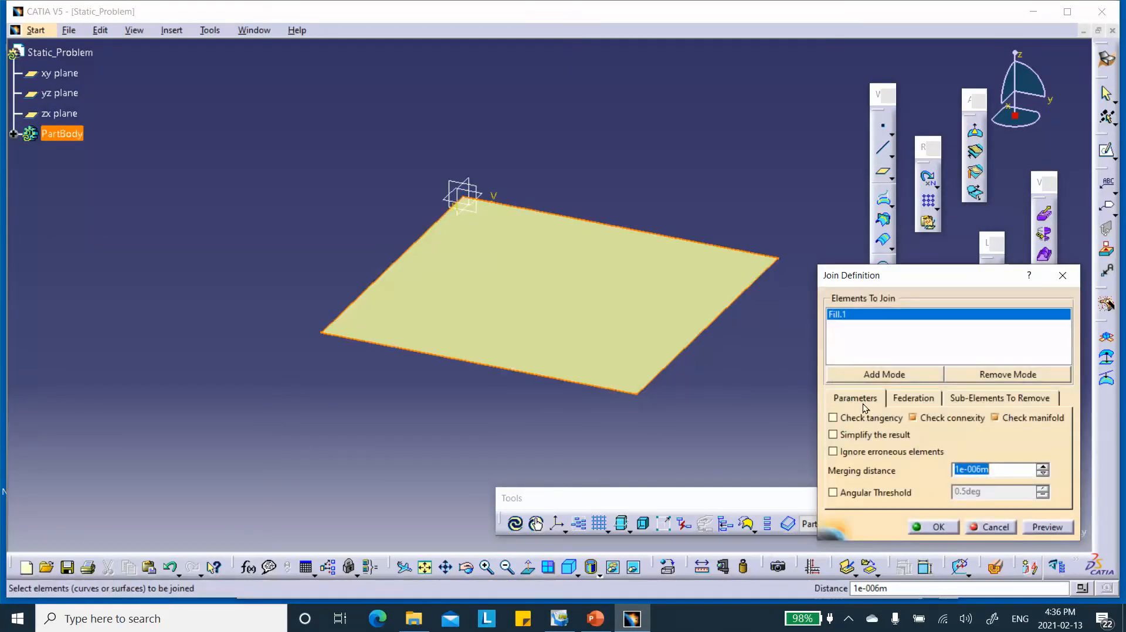
{"action": "left_click", "coordinate": [939, 527]}
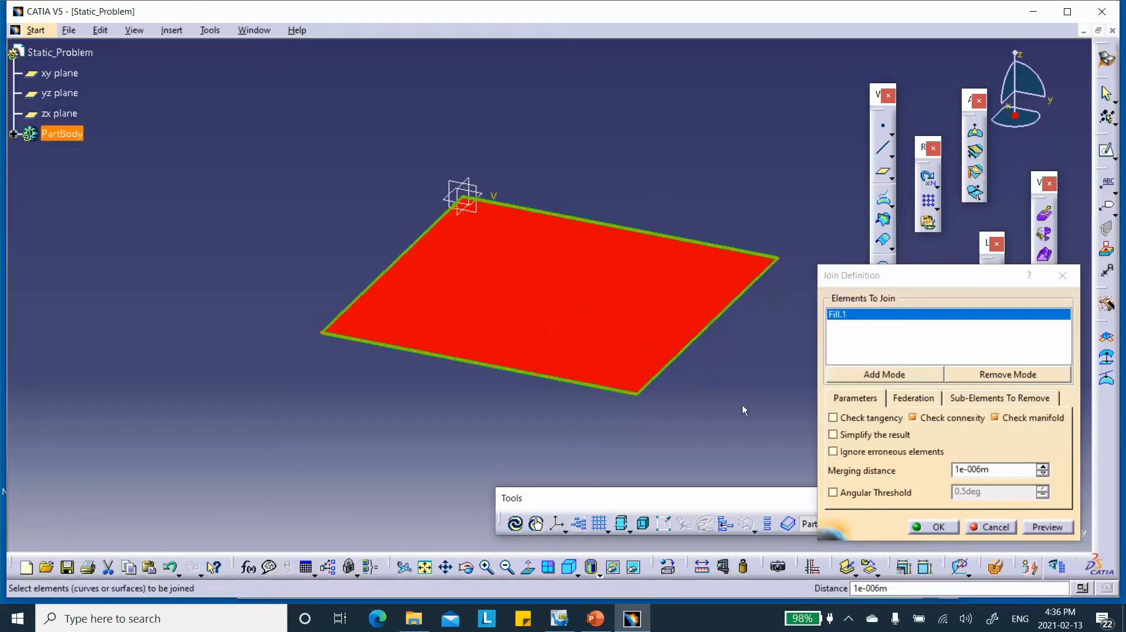
{"action": "left_click", "coordinate": [936, 527]}
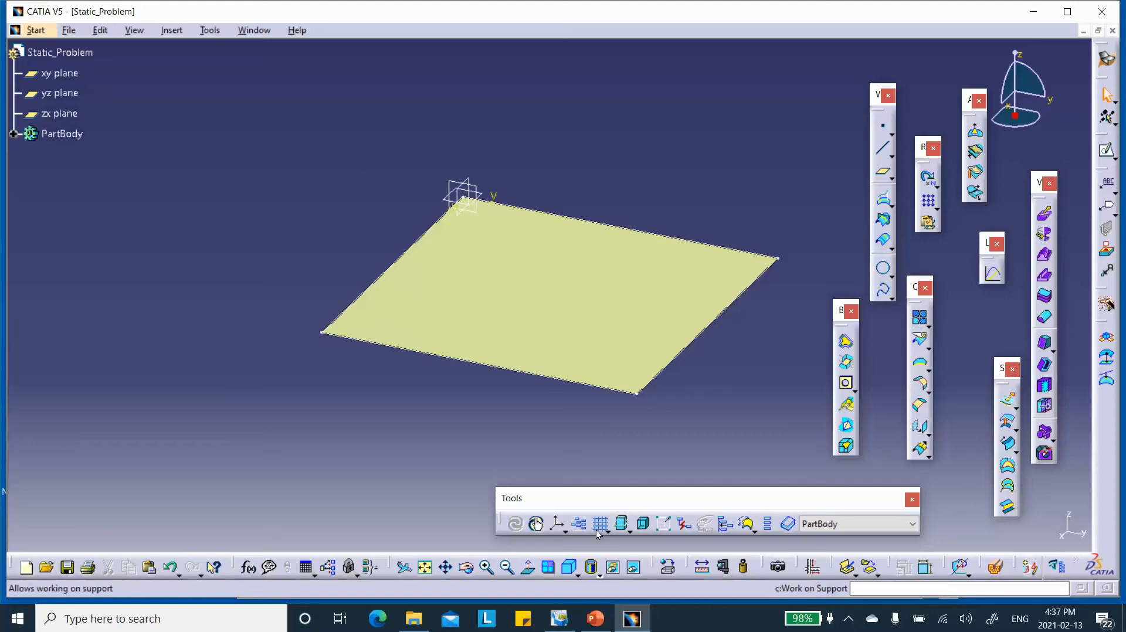
Start a new axis system and define a coordinate point for its origin with Y at -30cm
{"action": "left_click", "coordinate": [558, 523]}
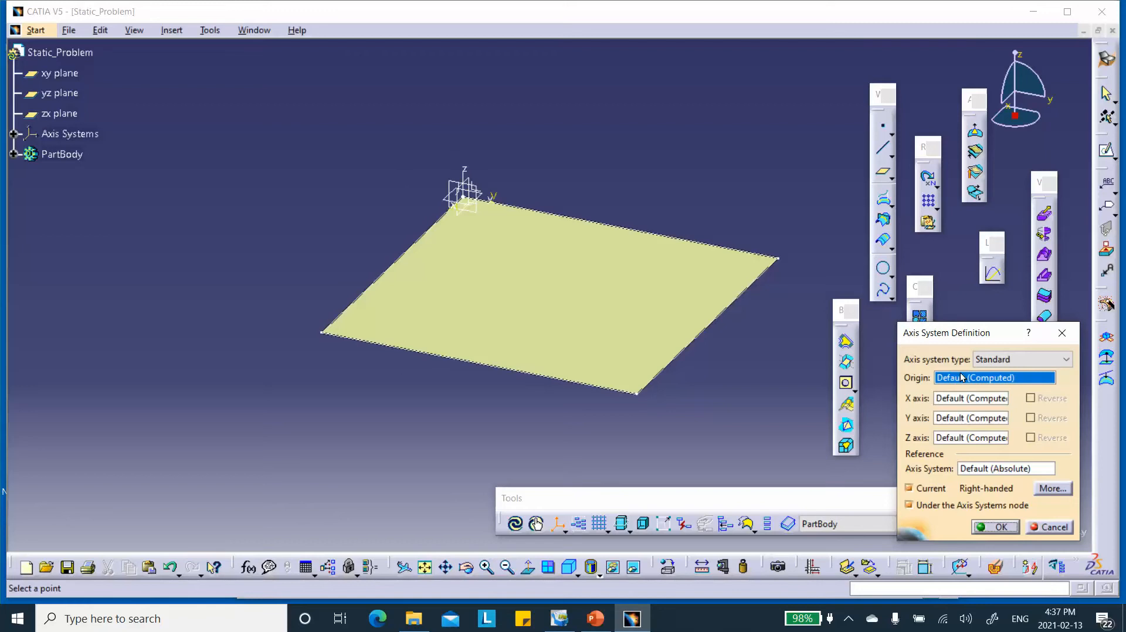
{"action": "right_click", "coordinate": [976, 378]}
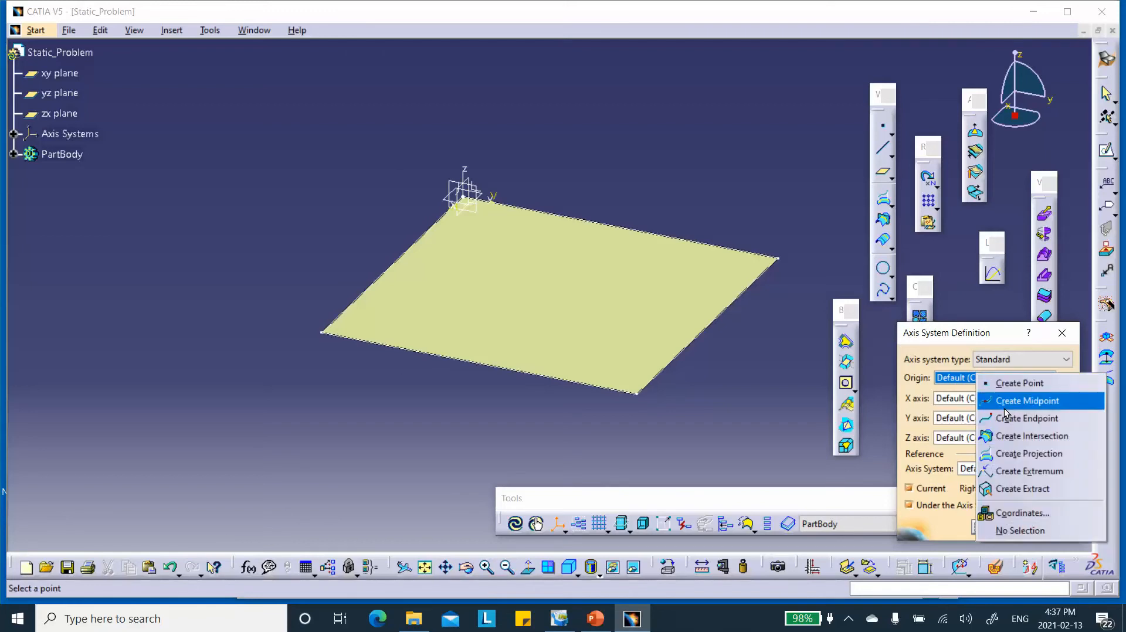
{"action": "left_click", "coordinate": [1015, 386]}
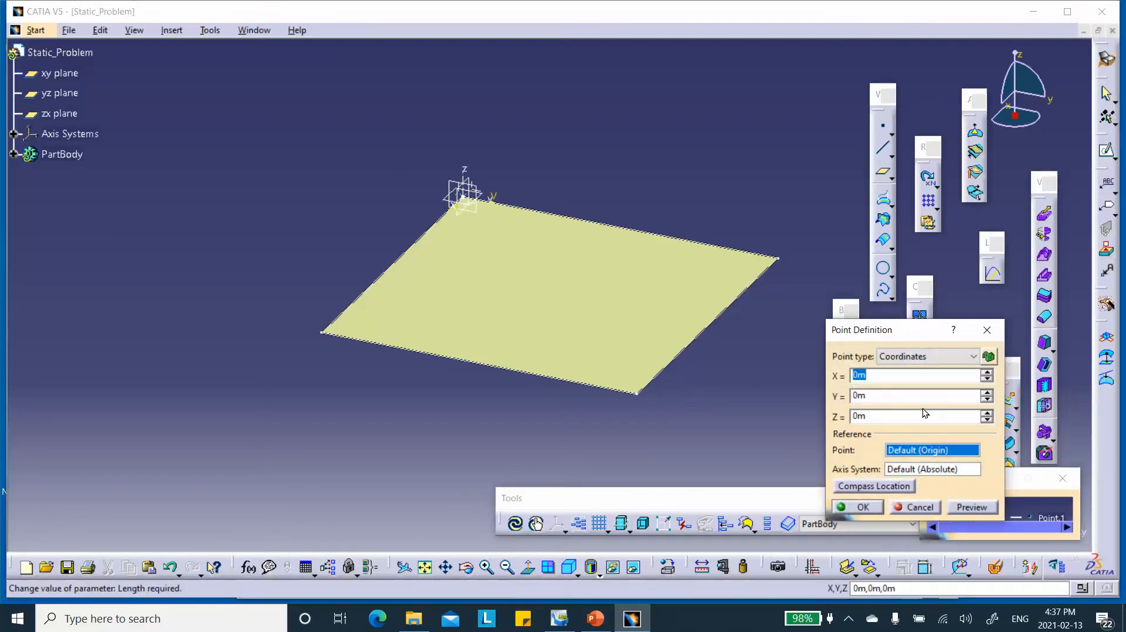
{"action": "double_click", "coordinate": [896, 396]}
{"action": "type", "text": "-30cm"}
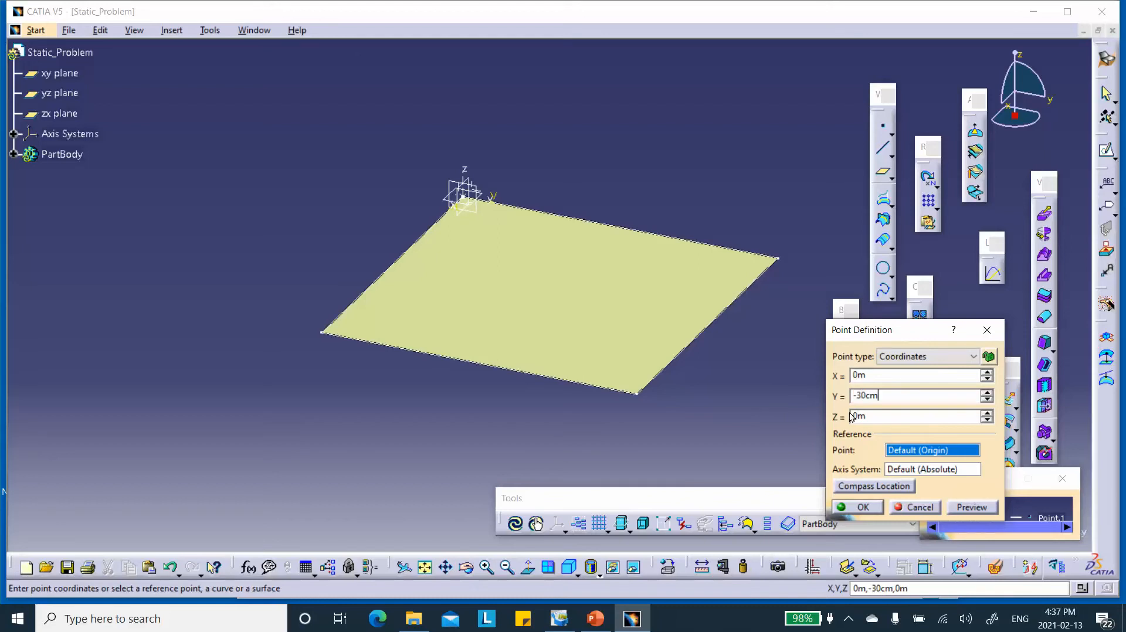
{"action": "left_click", "coordinate": [885, 418]}
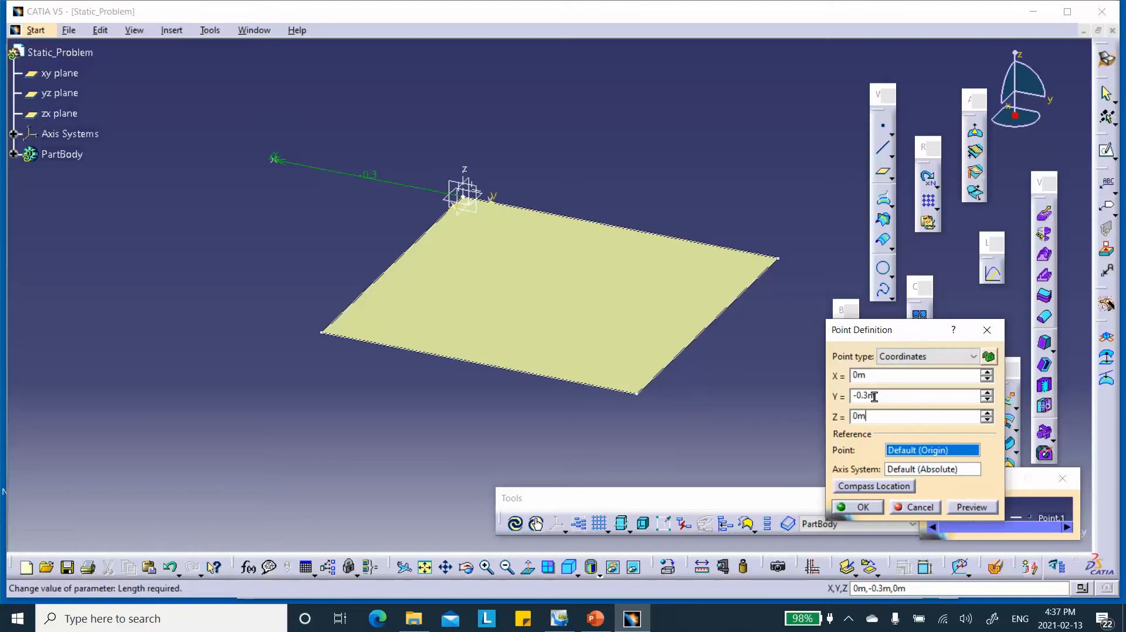
Change the origin point's Y coordinate to -20cm and accept the point
{"action": "left_click_drag", "start_coordinate": [879, 396], "coordinate": [761, 396]}
{"action": "type", "text": "-"}
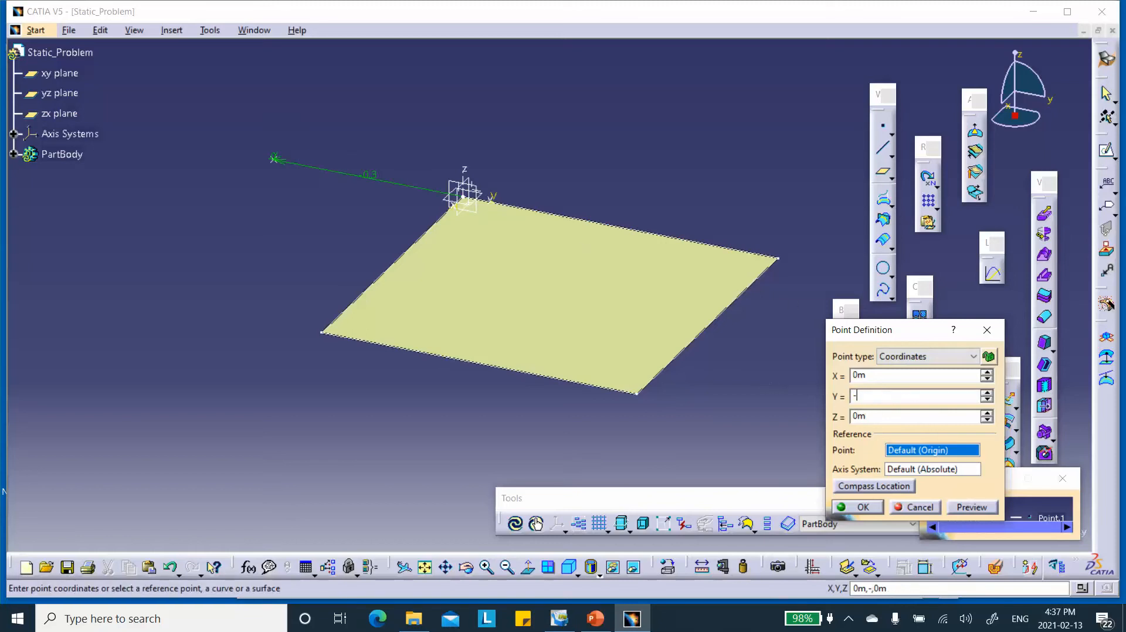
{"action": "type", "text": "20cm"}
{"action": "left_click", "coordinate": [892, 415]}
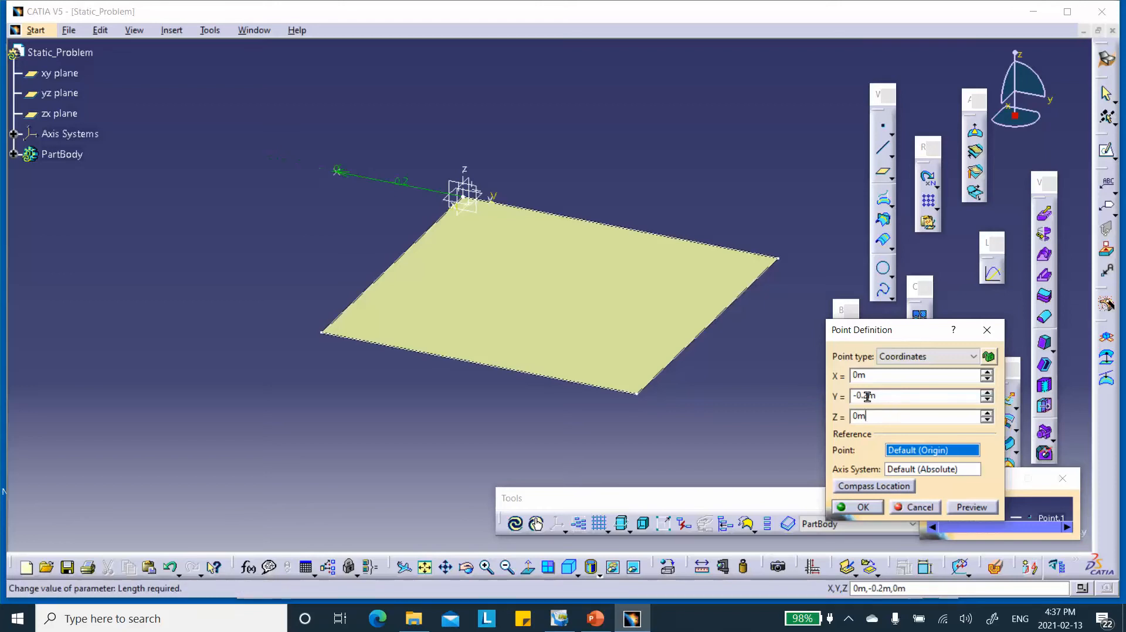
{"action": "left_click", "coordinate": [860, 507]}
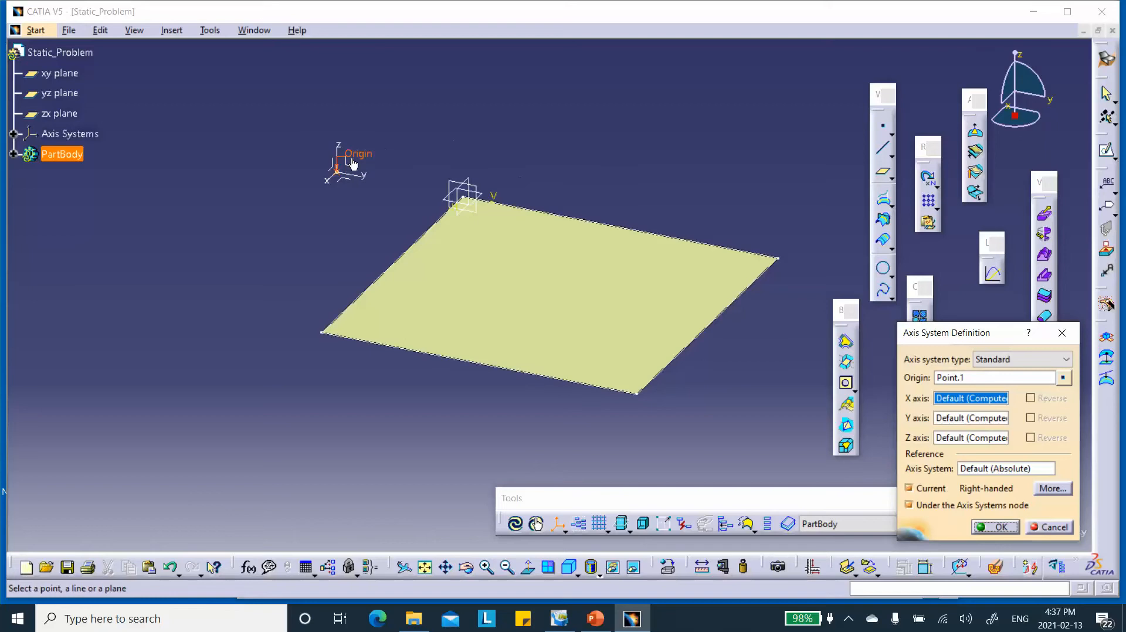
Turn off the Current option for the axis system and accept its definition
{"action": "left_click", "coordinate": [909, 488]}
{"action": "left_click", "coordinate": [909, 489]}
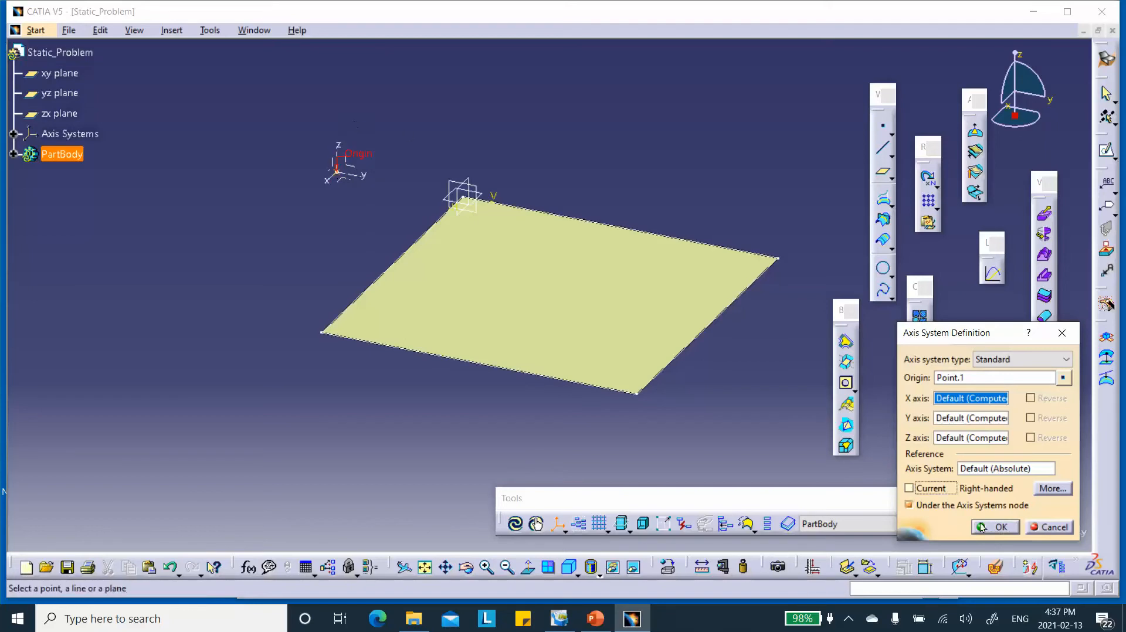
{"action": "left_click", "coordinate": [999, 526]}
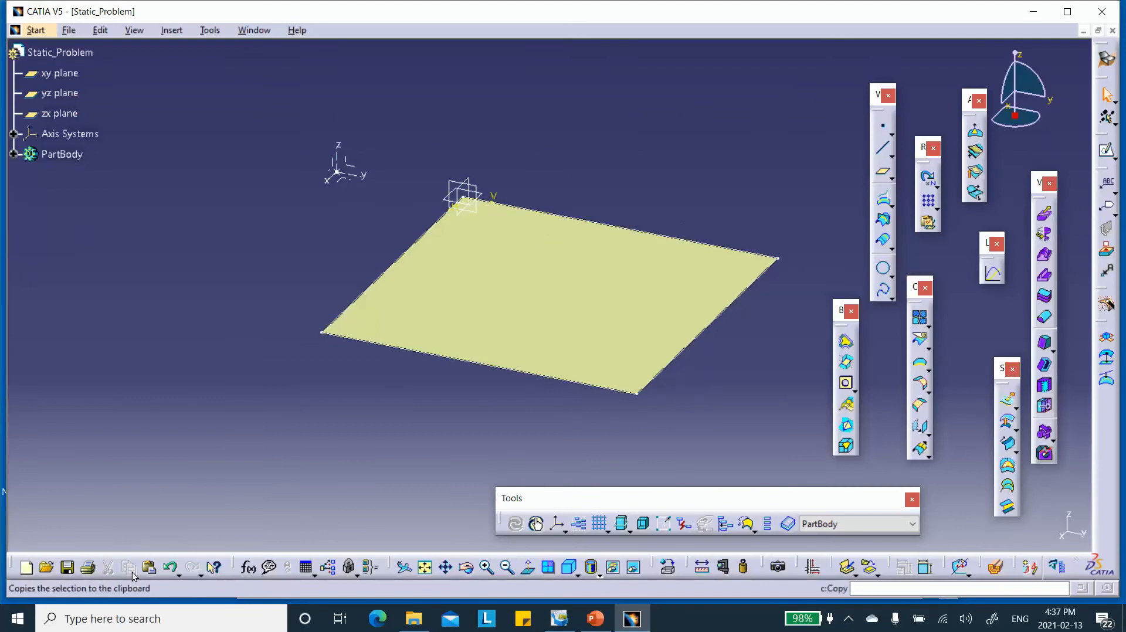
Save the new part as Static_Problem in CATPart format through Save Management
{"action": "left_click", "coordinate": [69, 30]}
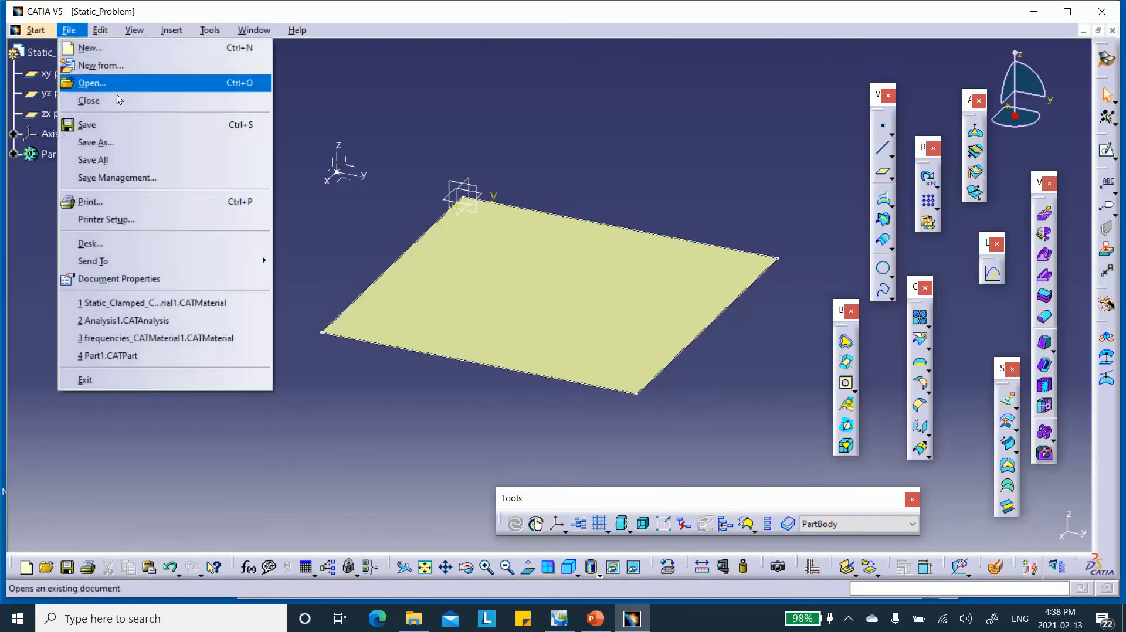
{"action": "left_click", "coordinate": [82, 173]}
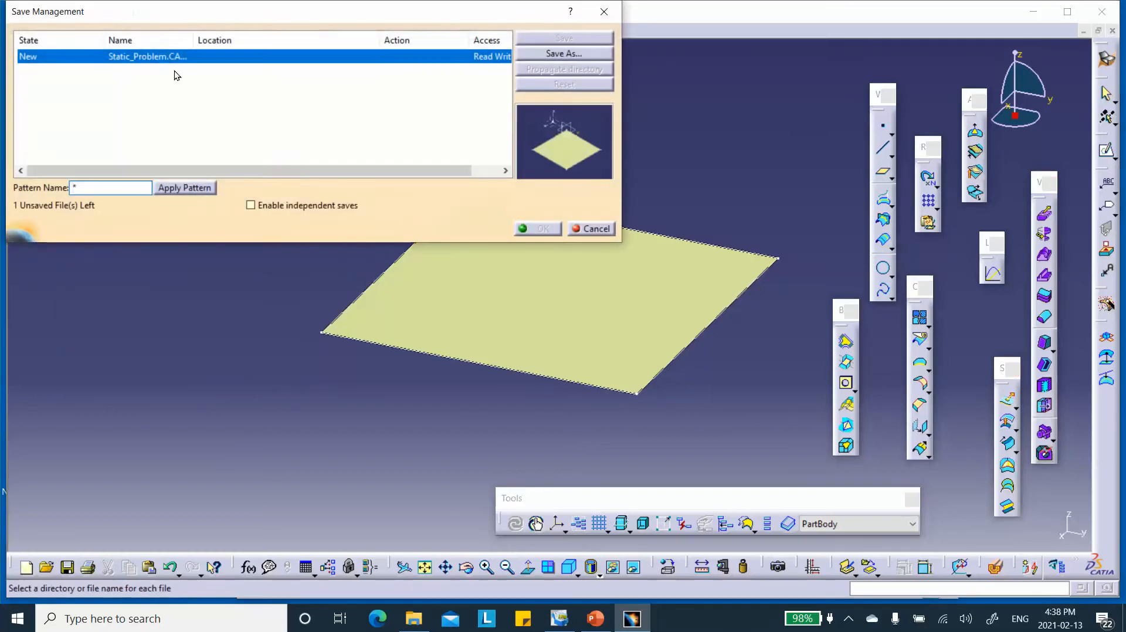
{"action": "left_click", "coordinate": [544, 58]}
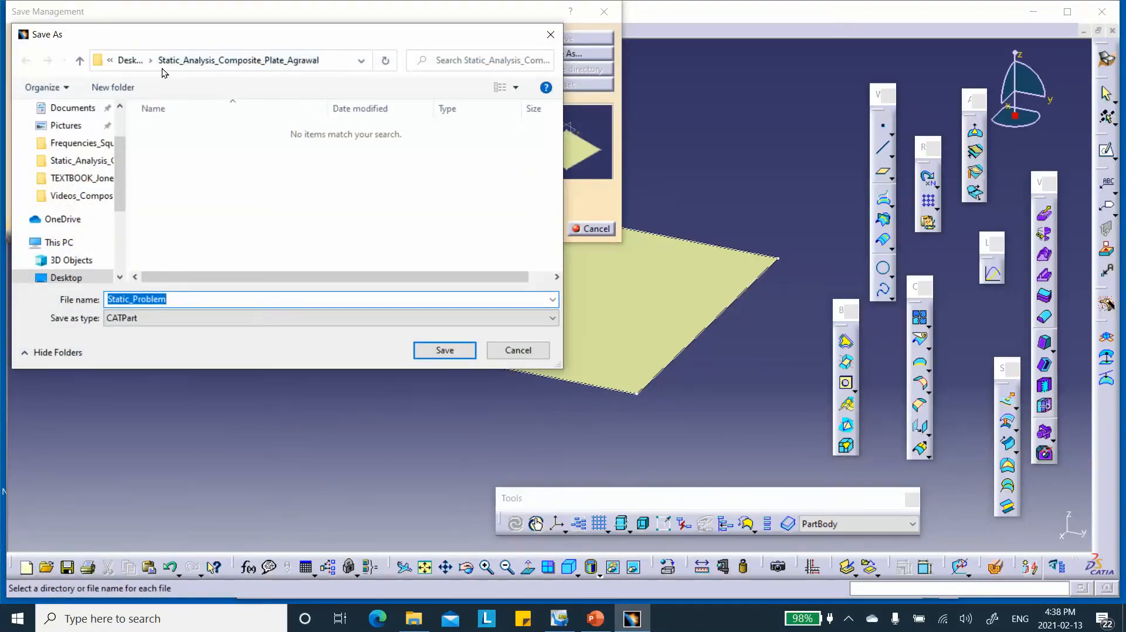
{"action": "left_click", "coordinate": [437, 349]}
{"action": "left_click", "coordinate": [541, 229]}
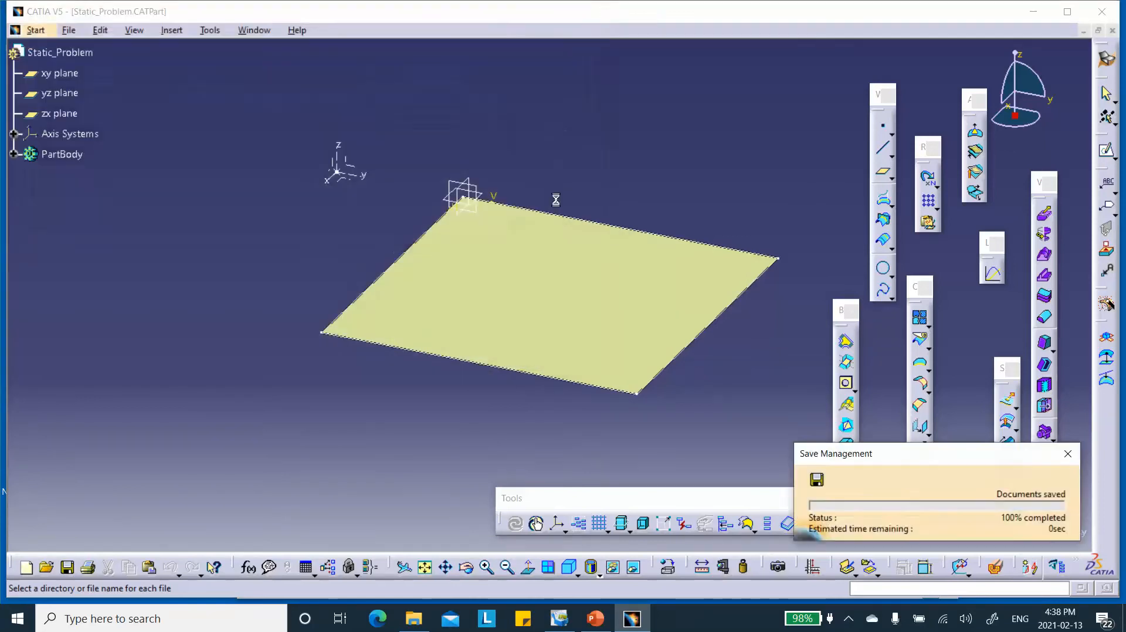
Switch to the Composites Design workbench and open the Composites Parameters
{"action": "left_click", "coordinate": [1106, 64]}
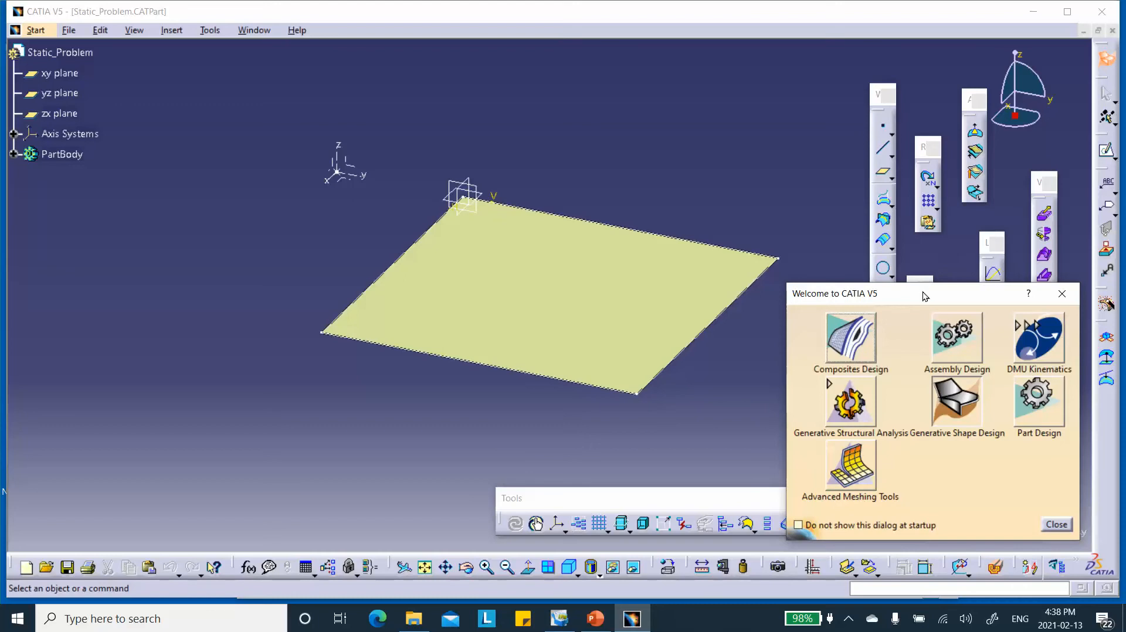
{"action": "left_click_drag", "start_coordinate": [925, 296], "coordinate": [911, 131]}
{"action": "left_click", "coordinate": [837, 175]}
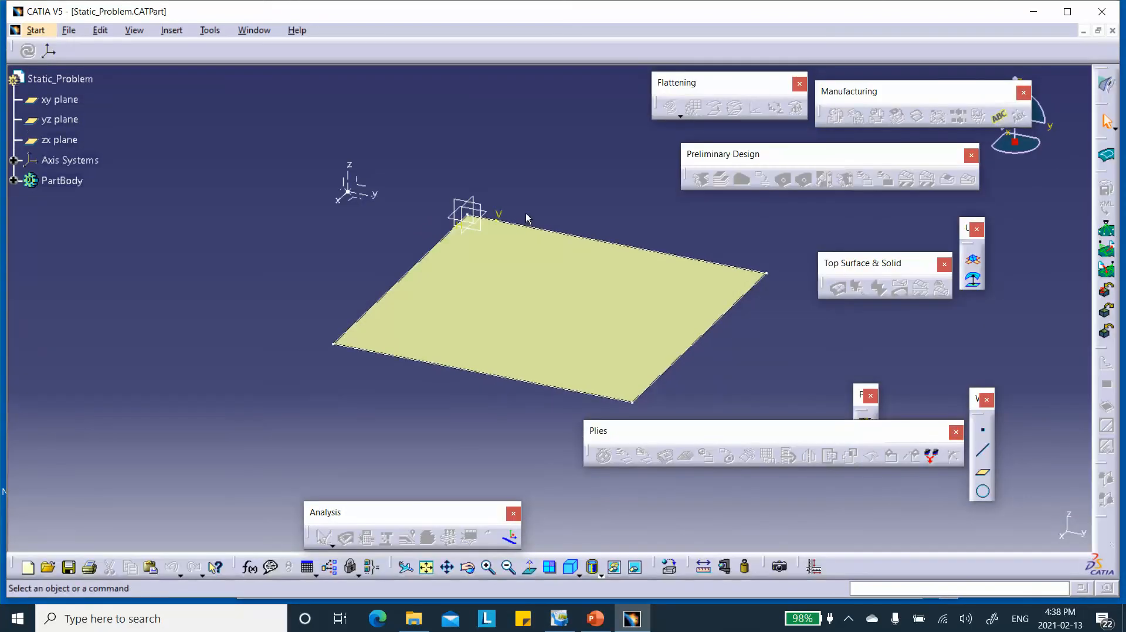
{"action": "left_click_drag", "start_coordinate": [858, 392], "coordinate": [845, 359]}
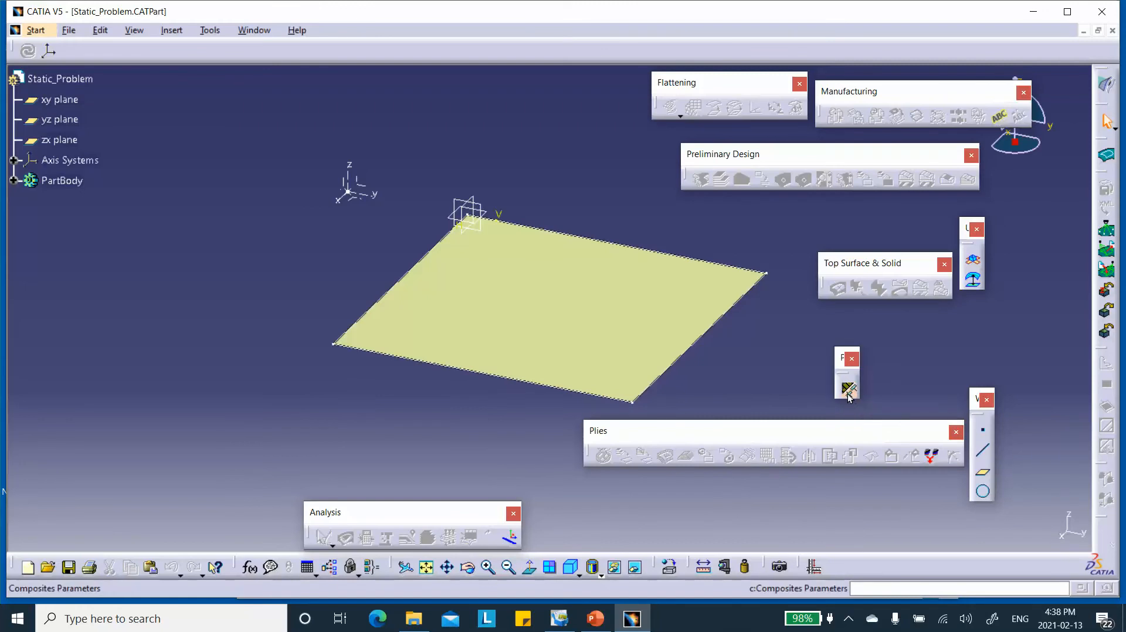
{"action": "left_click", "coordinate": [849, 390]}
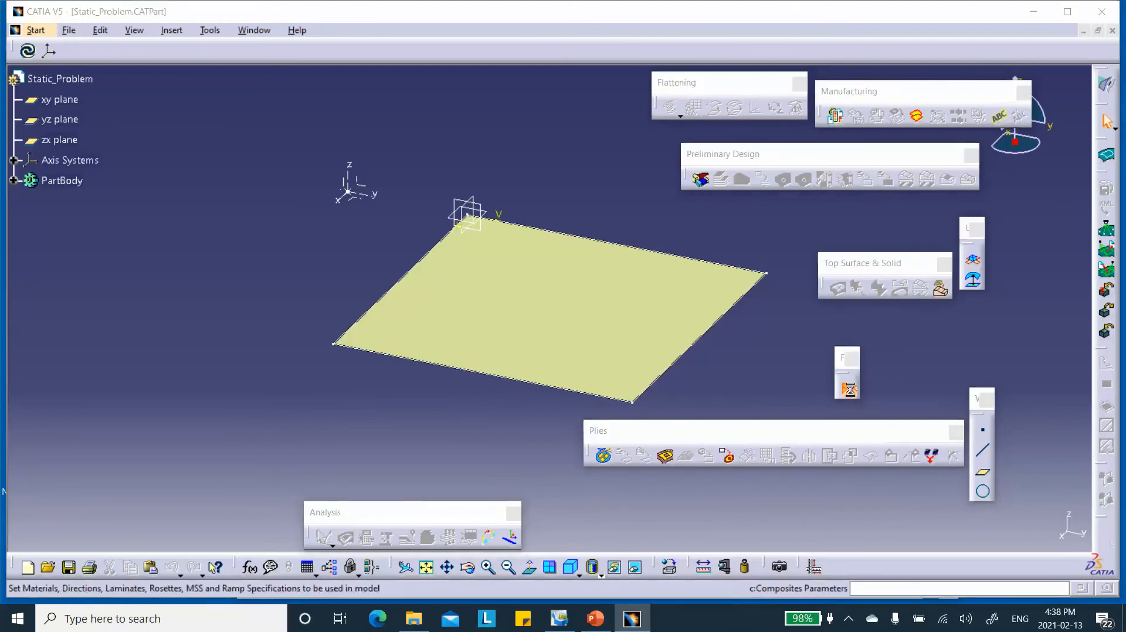
Add Static_Clamped_Plate_New Material from the Static_Clamped_Composite_Plate_CATMaterial1 catalog in the static analysis folder on the Desktop, and check its cured thickness
{"action": "left_click", "coordinate": [655, 229]}
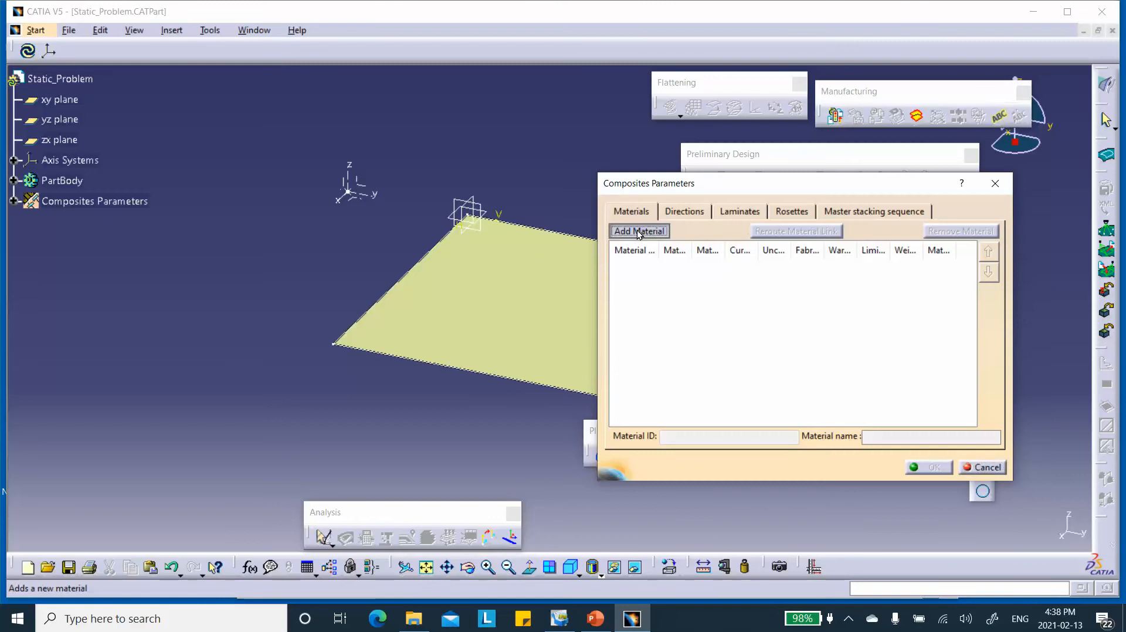
{"action": "left_click", "coordinate": [1060, 398]}
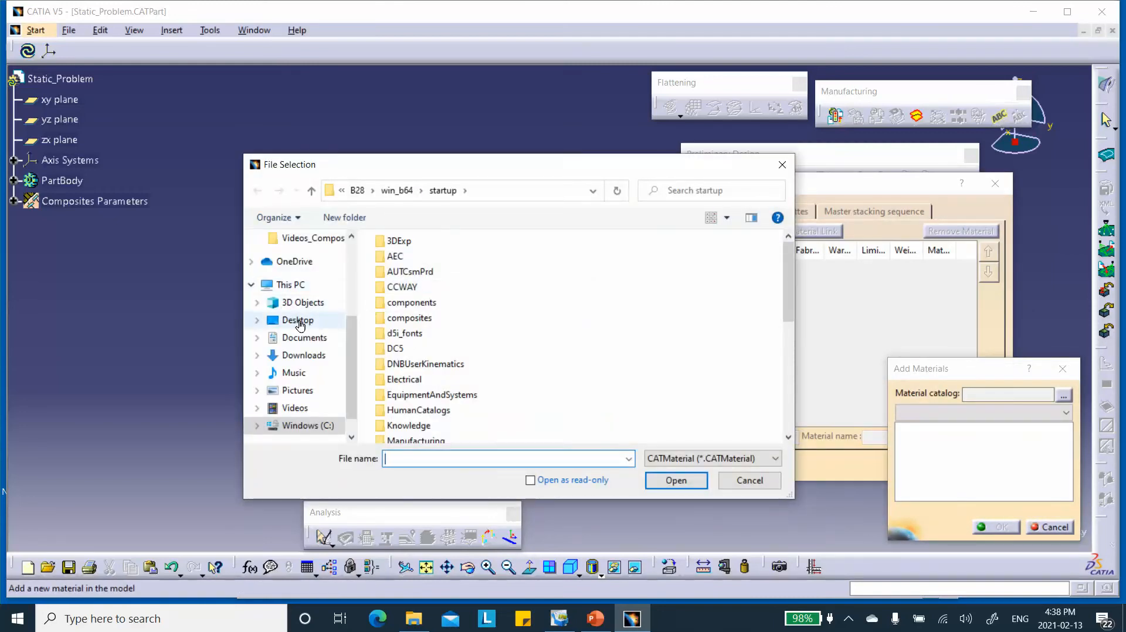
{"action": "left_click", "coordinate": [298, 322]}
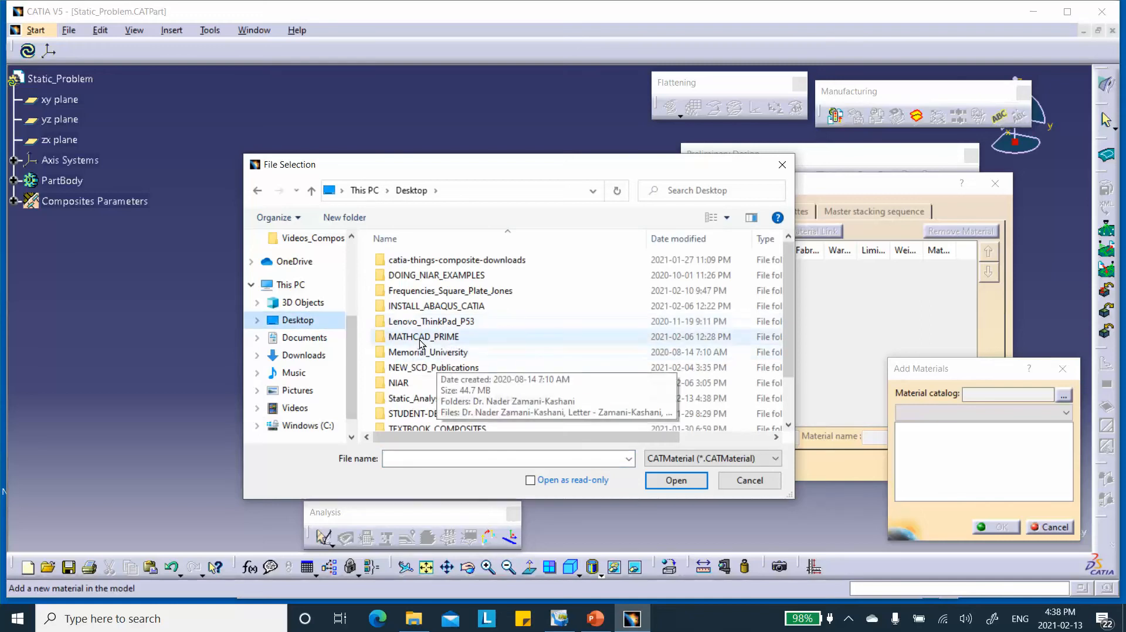
{"action": "scroll", "coordinate": [422, 376], "scroll_direction": "down", "scroll_amount": 1}
{"action": "left_click", "coordinate": [413, 362]}
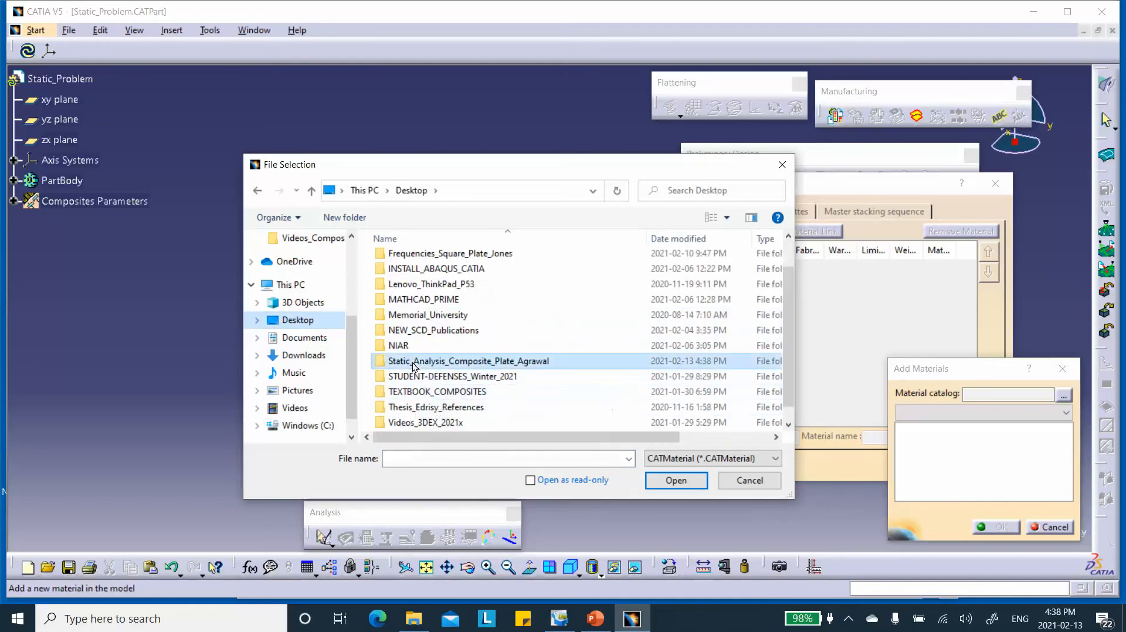
{"action": "double_click", "coordinate": [414, 361]}
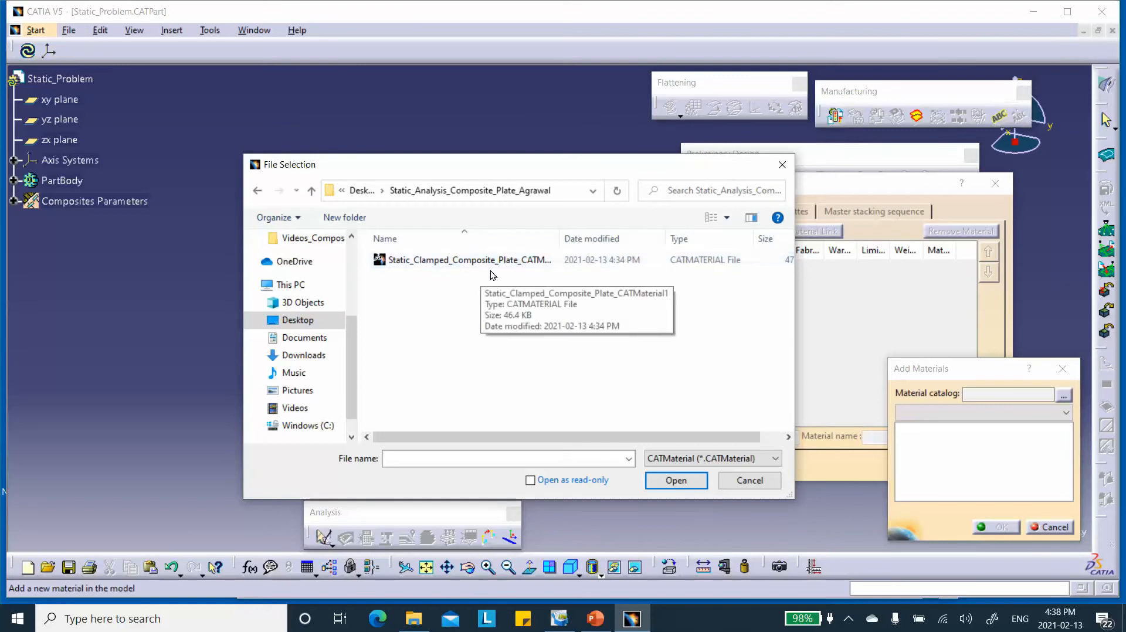
{"action": "left_click", "coordinate": [563, 260]}
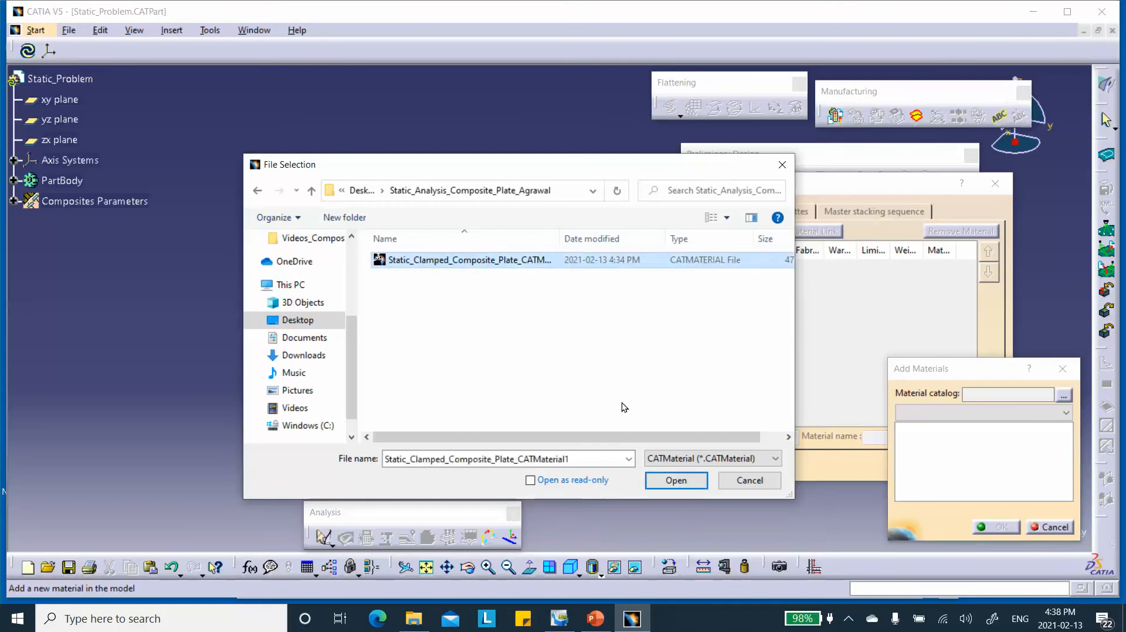
{"action": "left_click", "coordinate": [674, 479]}
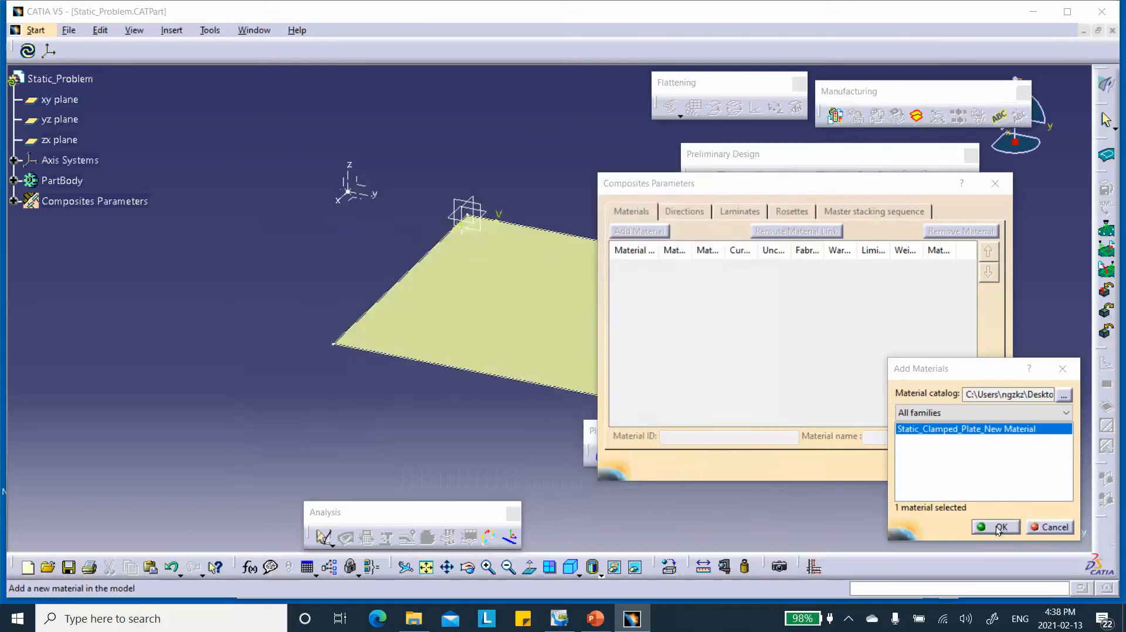
{"action": "left_click", "coordinate": [997, 527]}
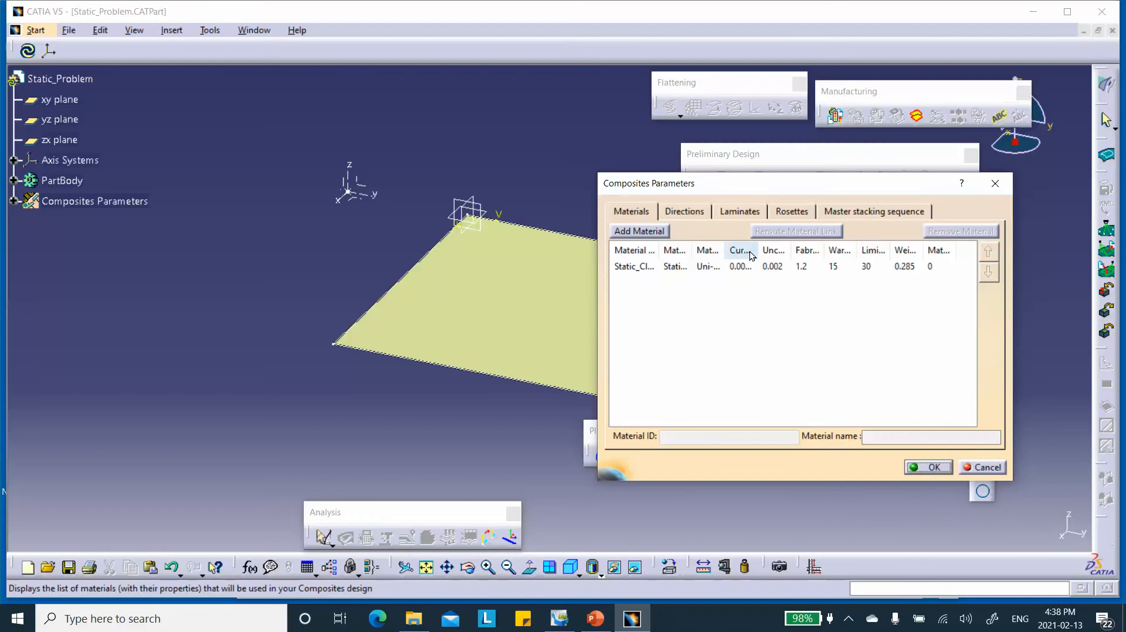
{"action": "left_click_drag", "start_coordinate": [758, 250], "coordinate": [799, 251]}
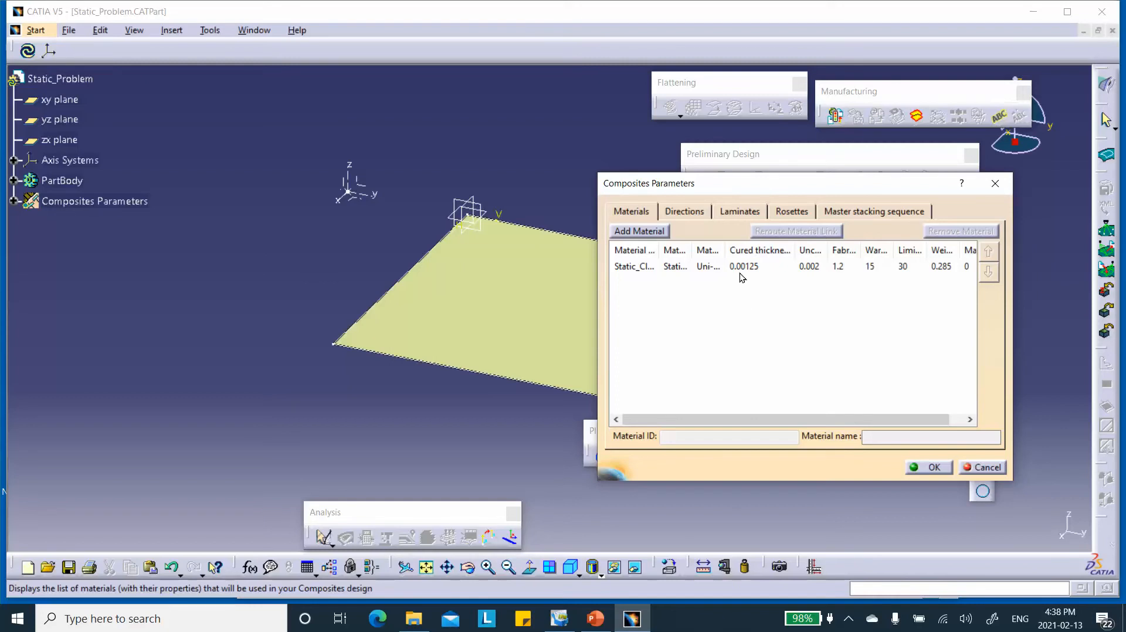
Review the ply directions, add a Cartesian rosette based on the axis system beside the plate, and accept the composites parameters
{"action": "left_click", "coordinate": [686, 214]}
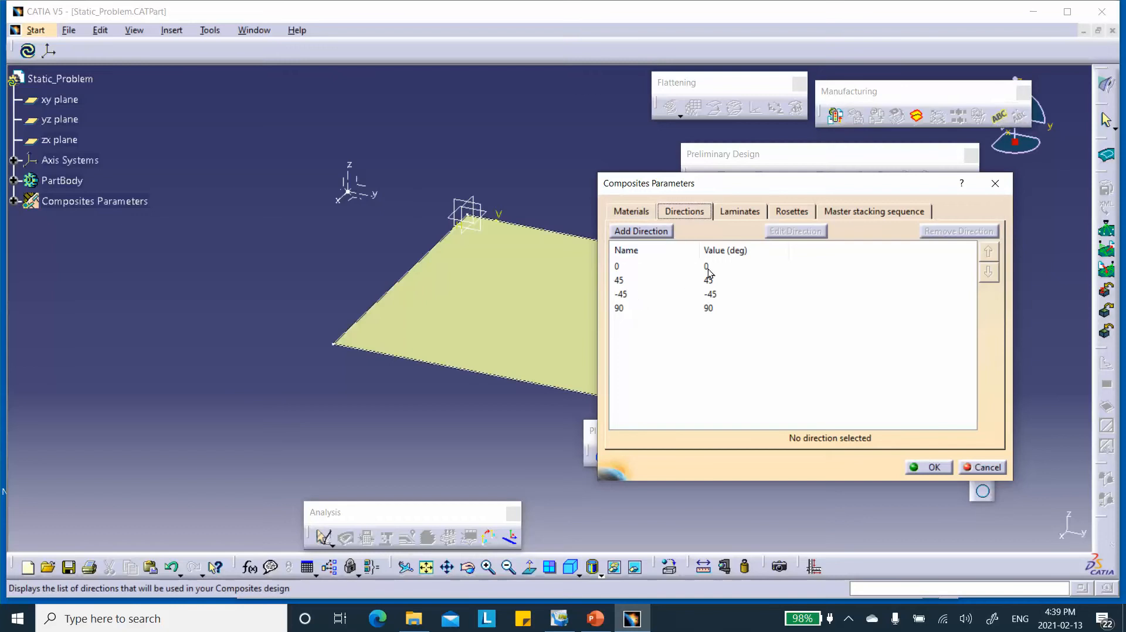
{"action": "left_click", "coordinate": [791, 212]}
{"action": "left_click", "coordinate": [645, 230]}
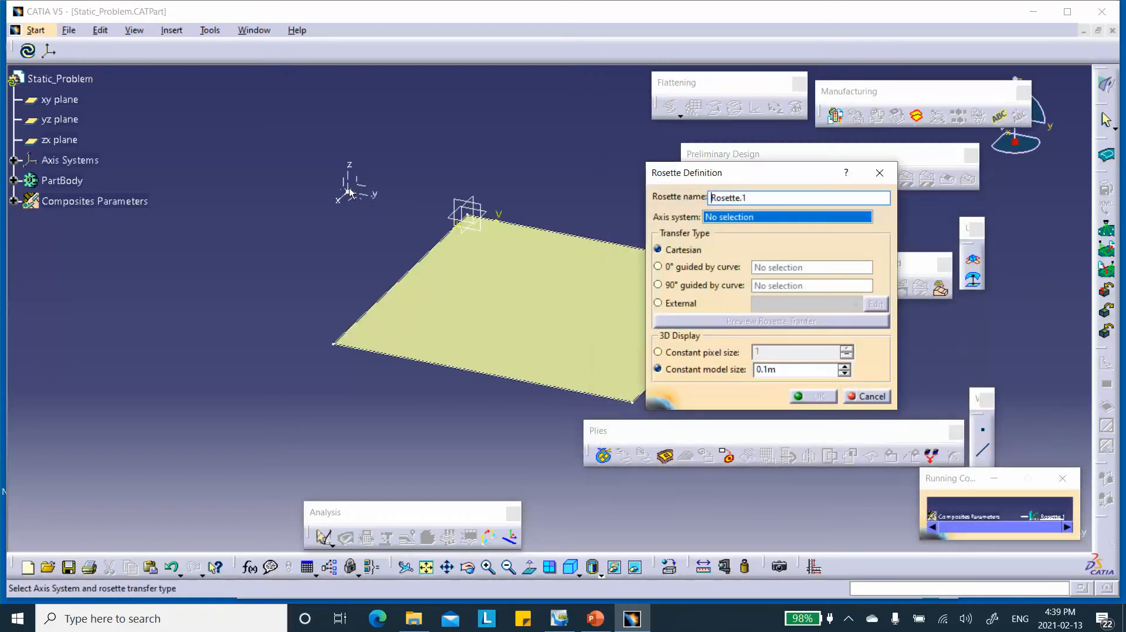
{"action": "left_click", "coordinate": [359, 195]}
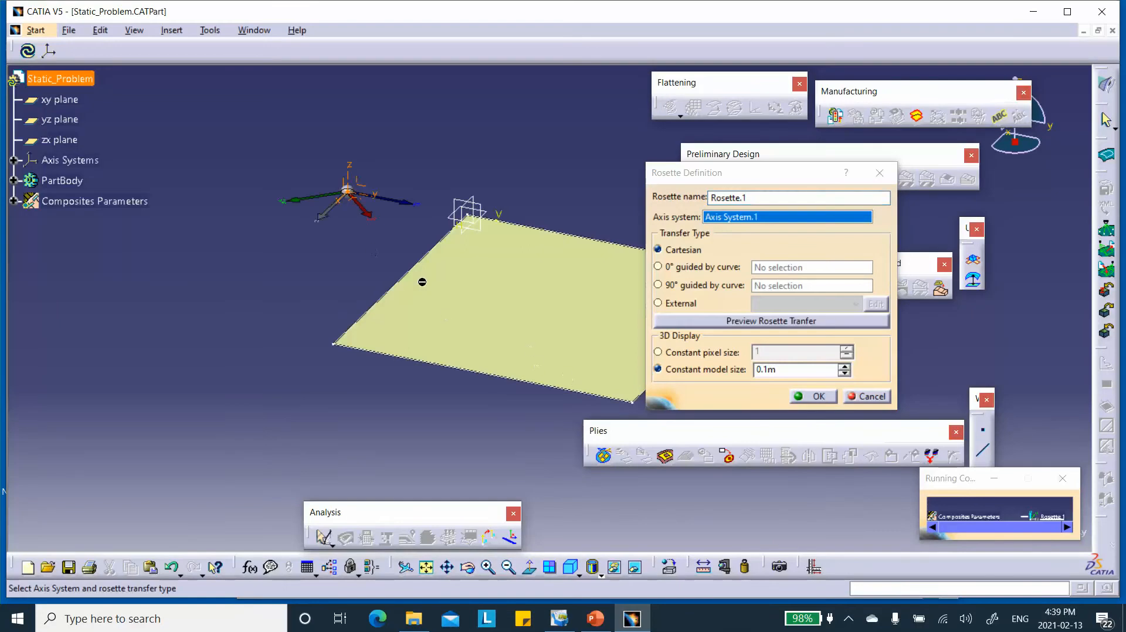
{"action": "middle_click_drag", "start_coordinate": [376, 243], "coordinate": [364, 166]}
{"action": "middle_click_drag", "start_coordinate": [275, 179], "coordinate": [437, 282]}
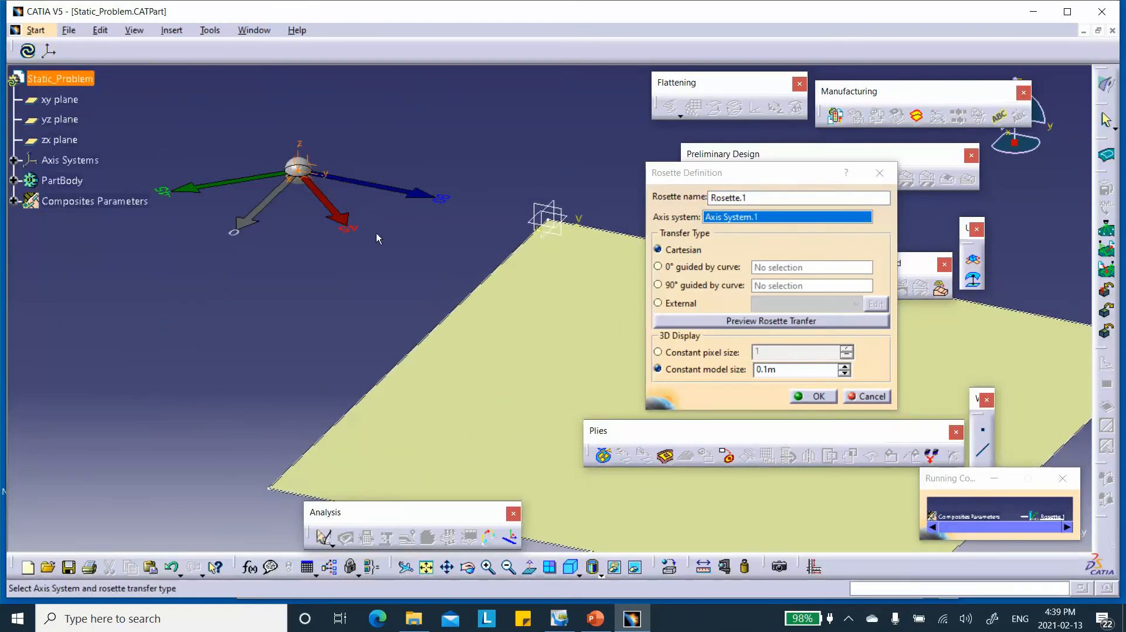
{"action": "mouse_move", "coordinate": [398, 224]}
{"action": "middle_mouse_down"}
{"action": "mouse_move", "coordinate": [372, 166]}
{"action": "mouse_move", "coordinate": [376, 222]}
{"action": "middle_mouse_up"}
{"action": "left_click", "coordinate": [816, 396]}
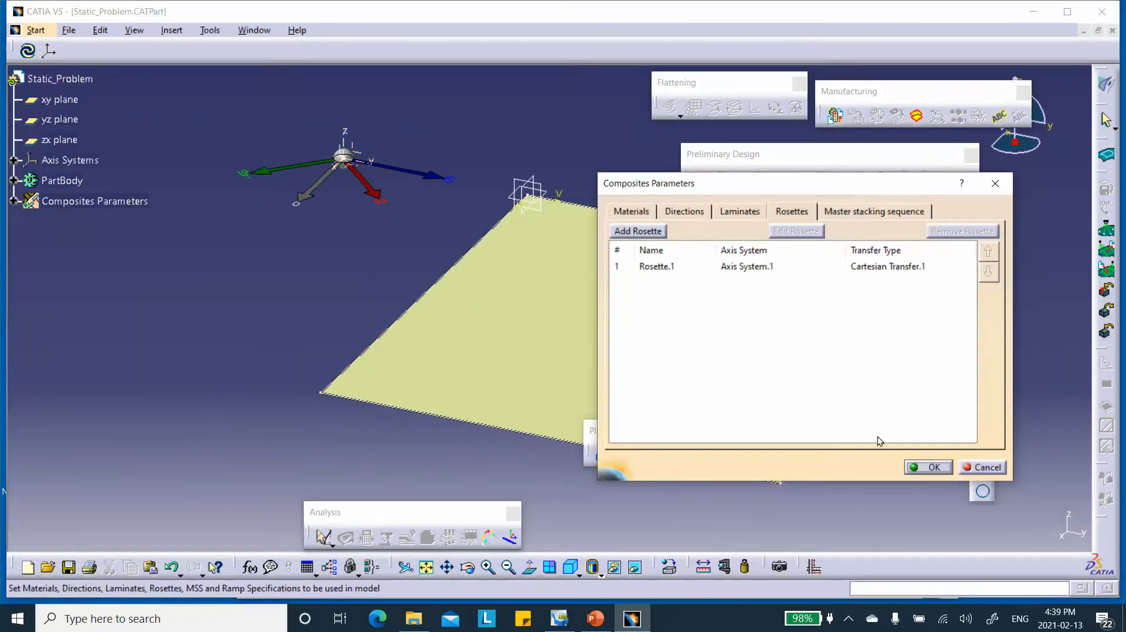
{"action": "left_click", "coordinate": [933, 468]}
Hide the rosette displayed at the axis system beside the plate
{"action": "right_click", "coordinate": [302, 163]}
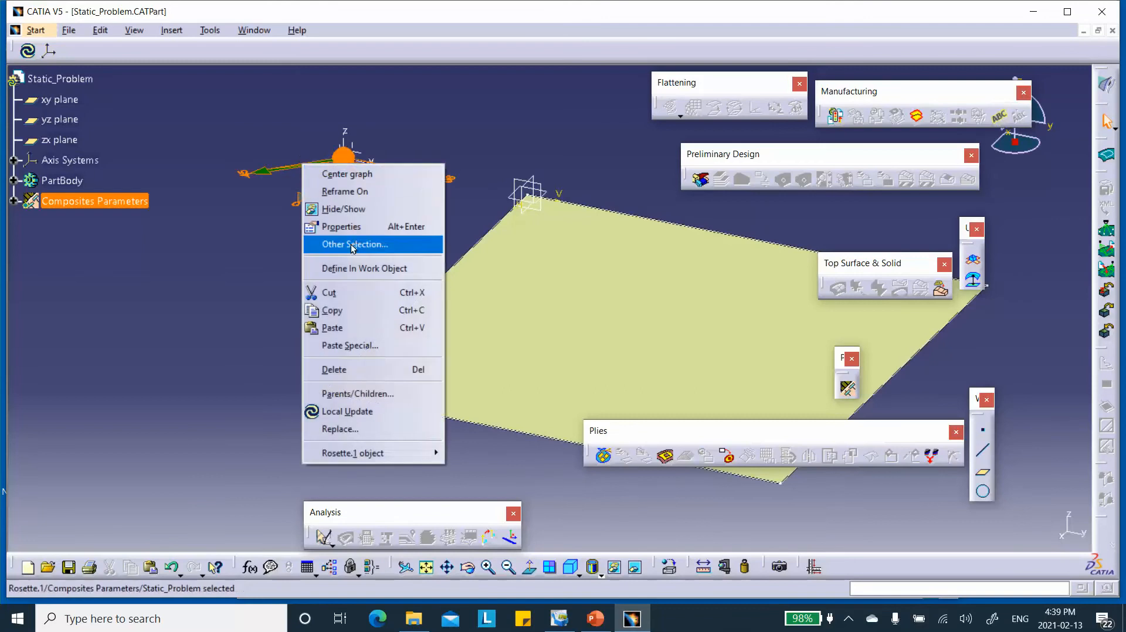
{"action": "left_click", "coordinate": [347, 212]}
{"action": "mouse_move", "coordinate": [519, 153]}
{"action": "middle_mouse_down"}
{"action": "mouse_move", "coordinate": [425, 155]}
{"action": "mouse_move", "coordinate": [530, 124]}
{"action": "mouse_move", "coordinate": [555, 96]}
{"action": "mouse_move", "coordinate": [548, 128]}
{"action": "mouse_move", "coordinate": [422, 120]}
{"action": "middle_mouse_up"}
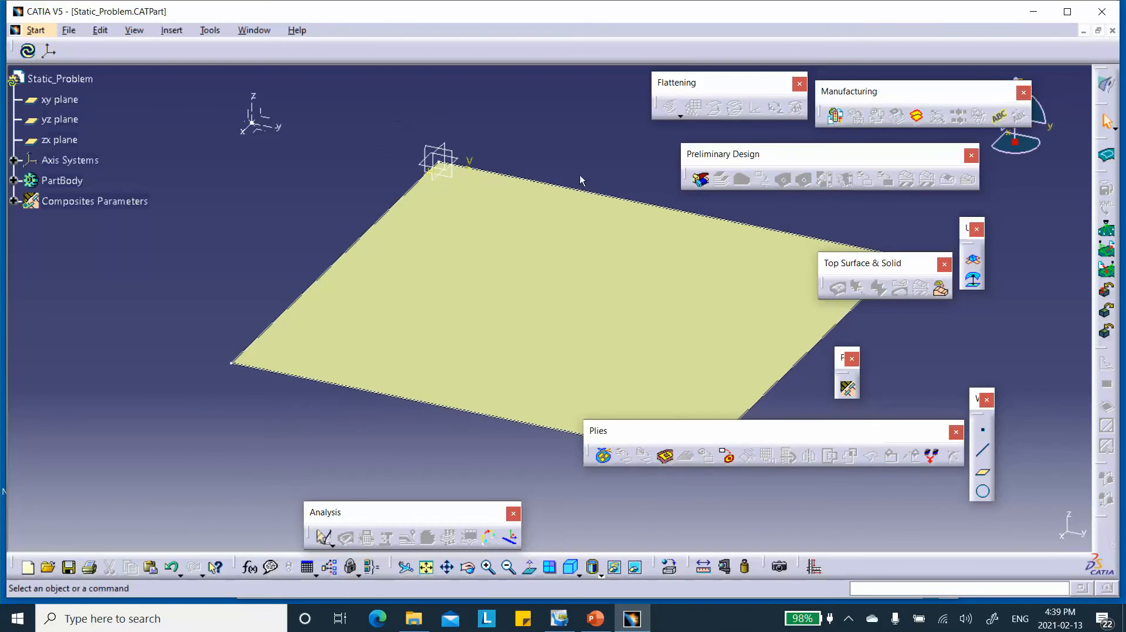
{"action": "middle_click_drag", "start_coordinate": [575, 217], "coordinate": [499, 178]}
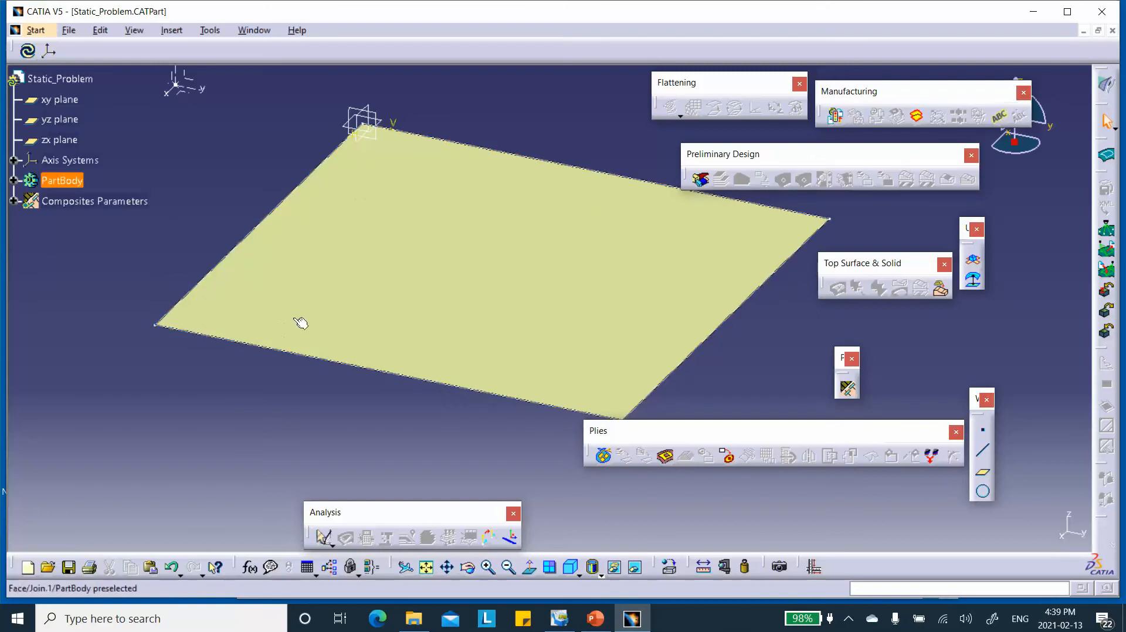
Create a plies group on the plate surface with the draping direction reversed to point upward
{"action": "left_click", "coordinate": [605, 456]}
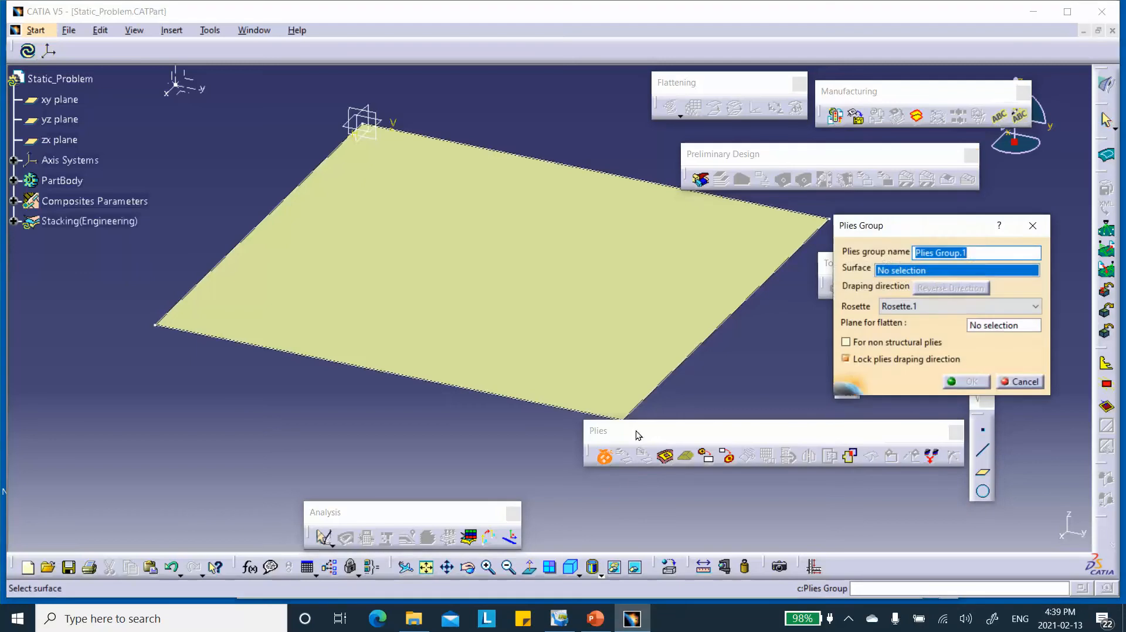
{"action": "left_click", "coordinate": [531, 300]}
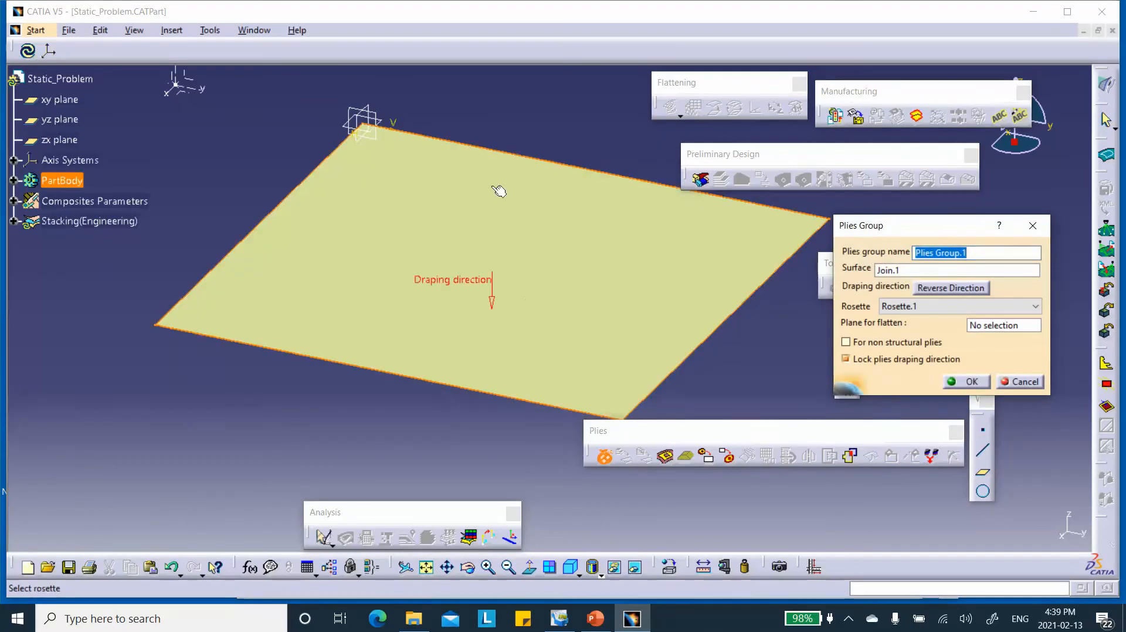
{"action": "left_click", "coordinate": [493, 303]}
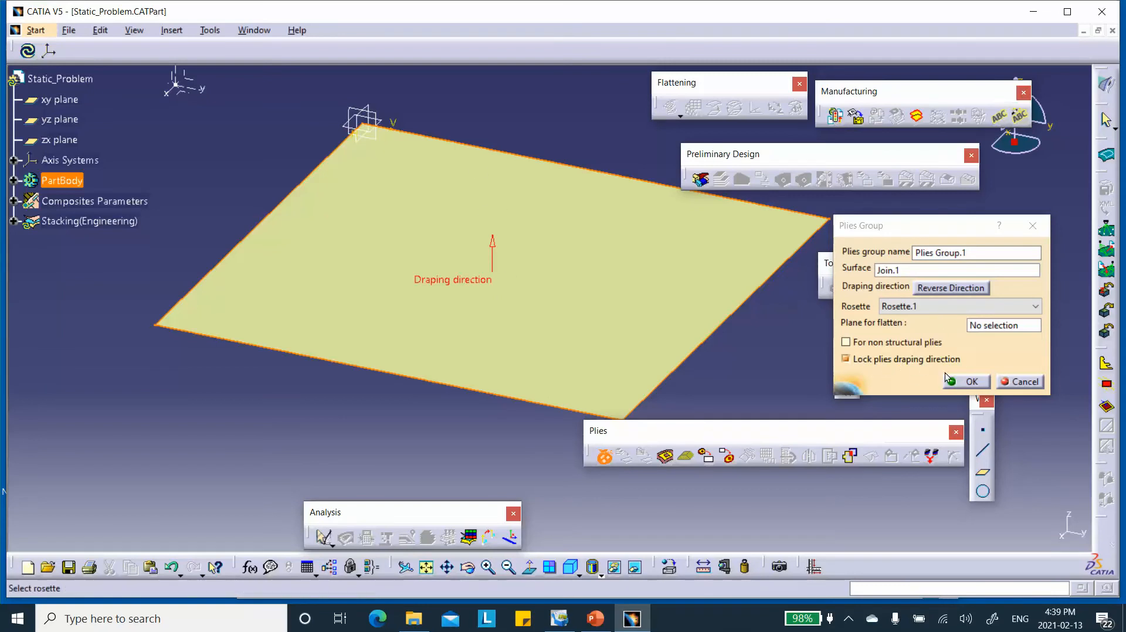
{"action": "left_click", "coordinate": [964, 381]}
Add the first ply to the plies group, using the plate's sketched outline as contour and a -45 direction
{"action": "left_click", "coordinate": [13, 221]}
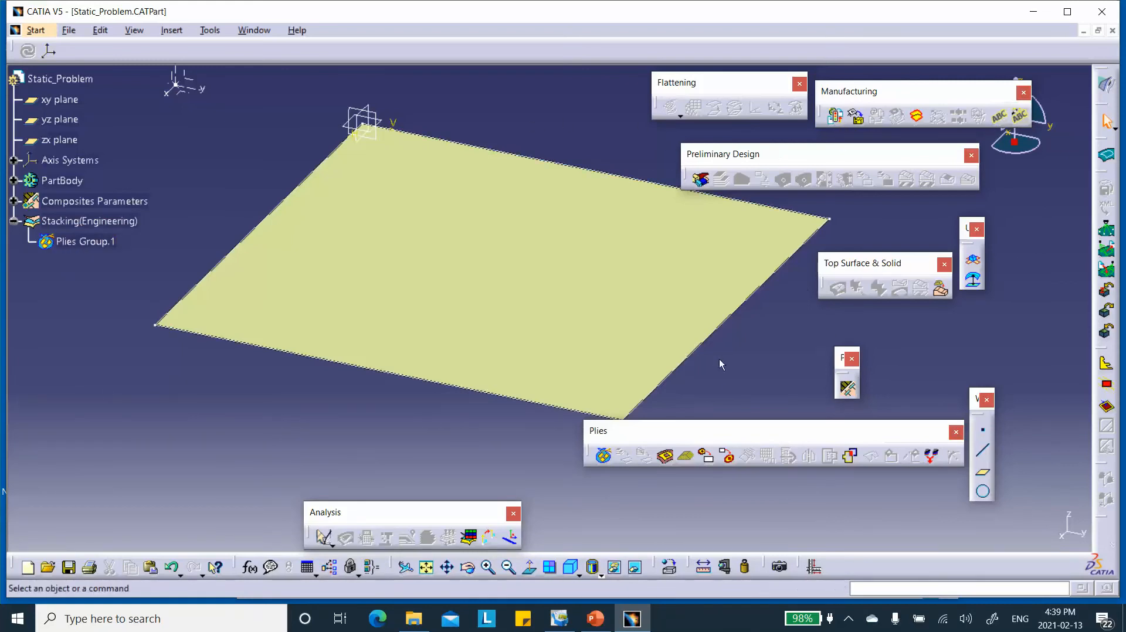
{"action": "left_click", "coordinate": [668, 457]}
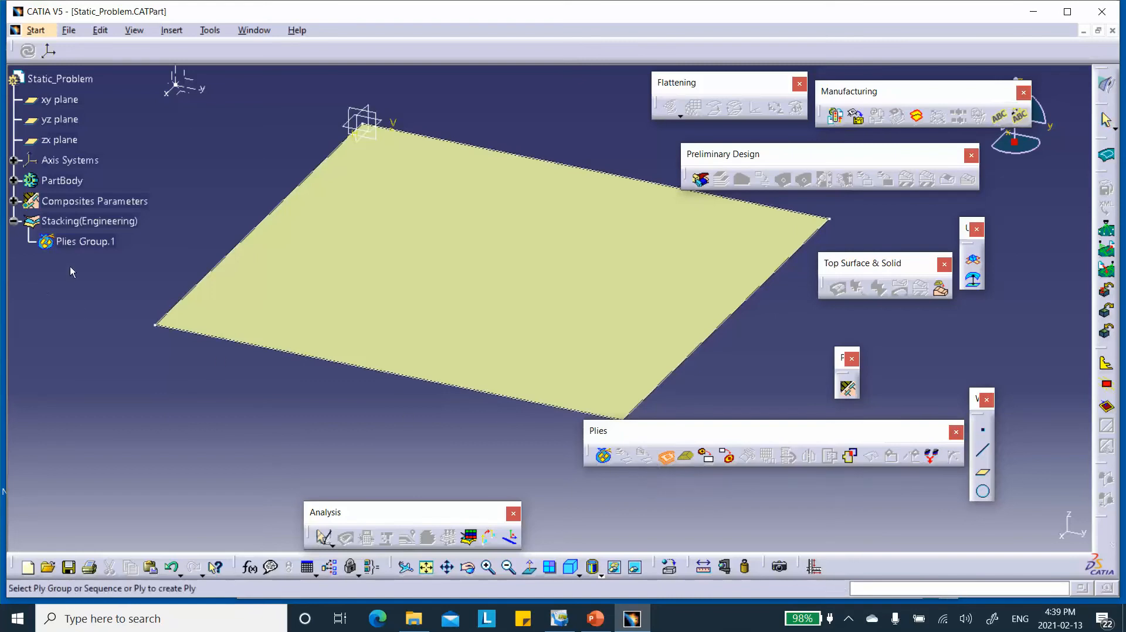
{"action": "left_click", "coordinate": [92, 240]}
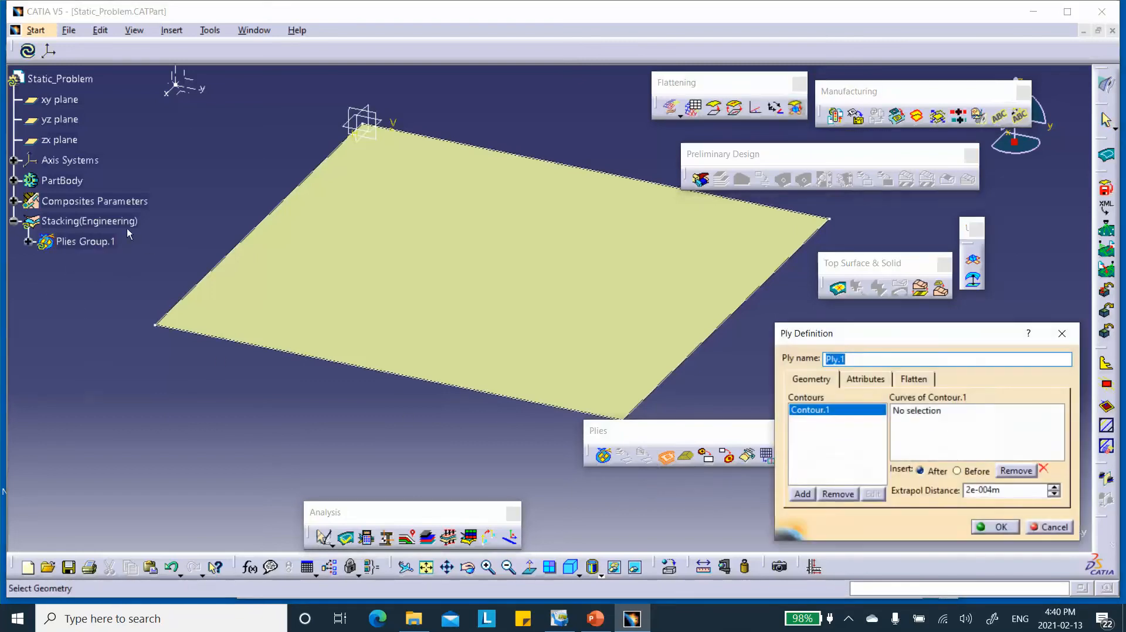
{"action": "left_click", "coordinate": [912, 411]}
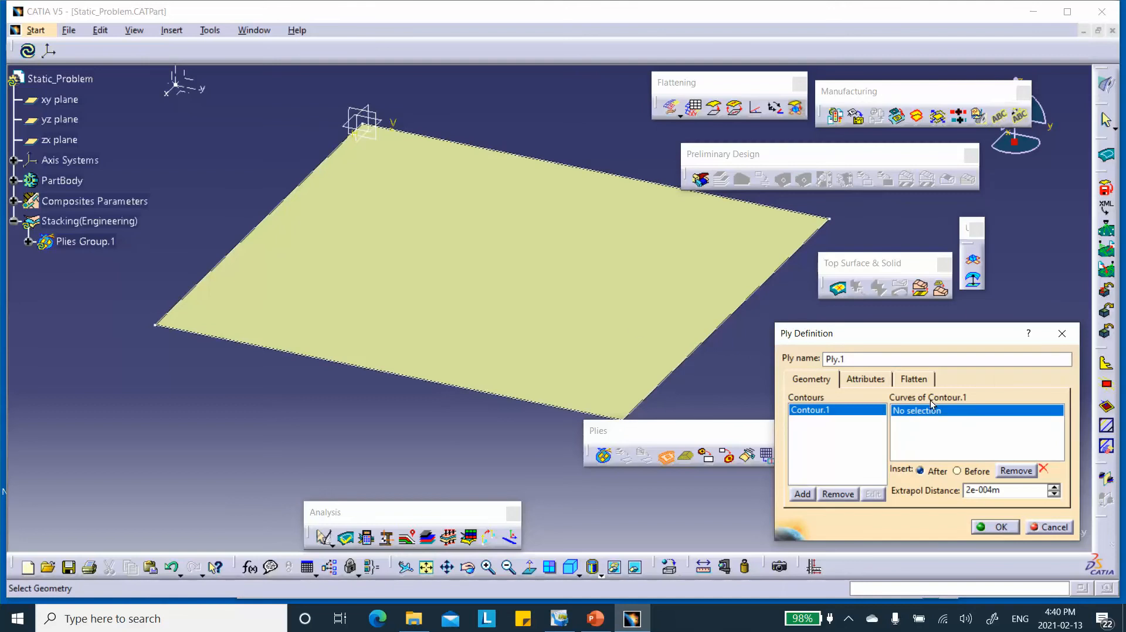
{"action": "left_click", "coordinate": [715, 333]}
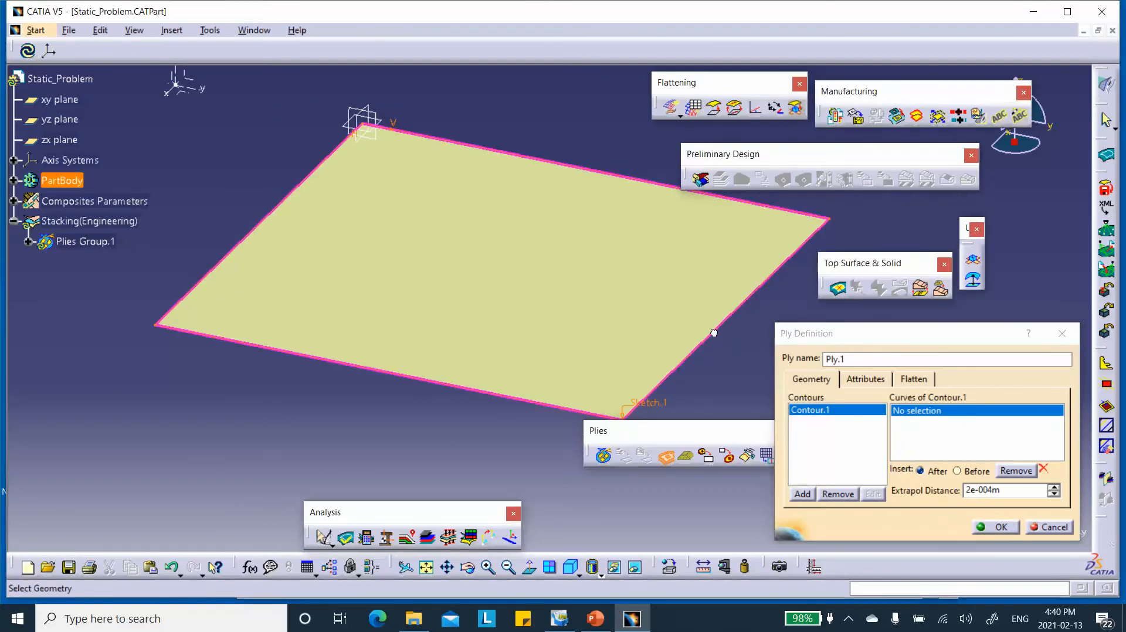
{"action": "left_click", "coordinate": [866, 379]}
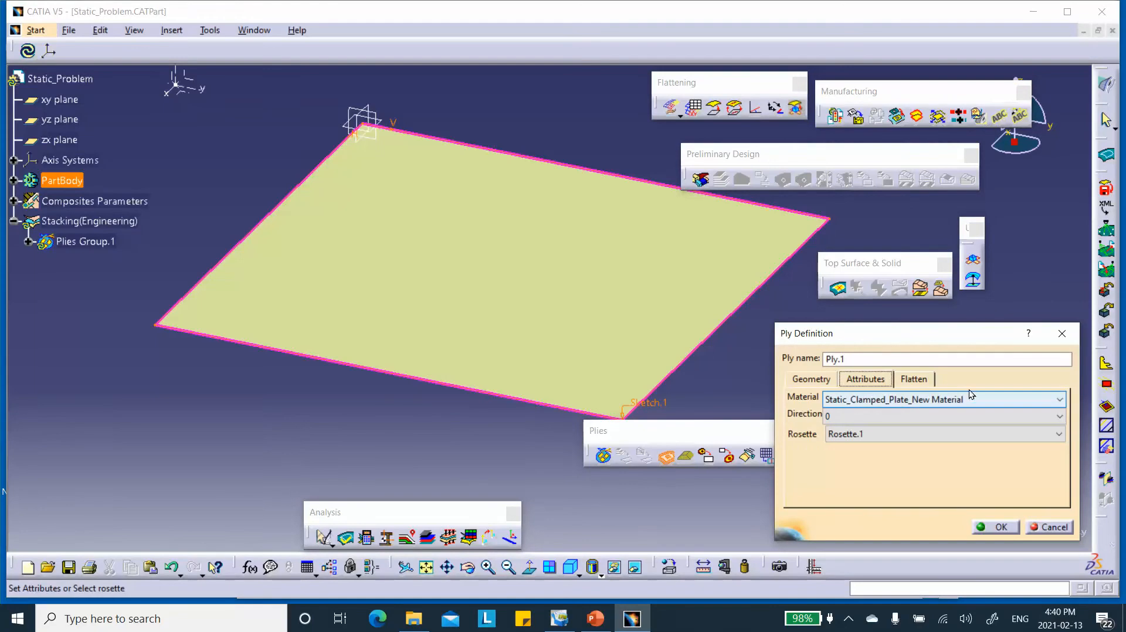
{"action": "left_click", "coordinate": [868, 416]}
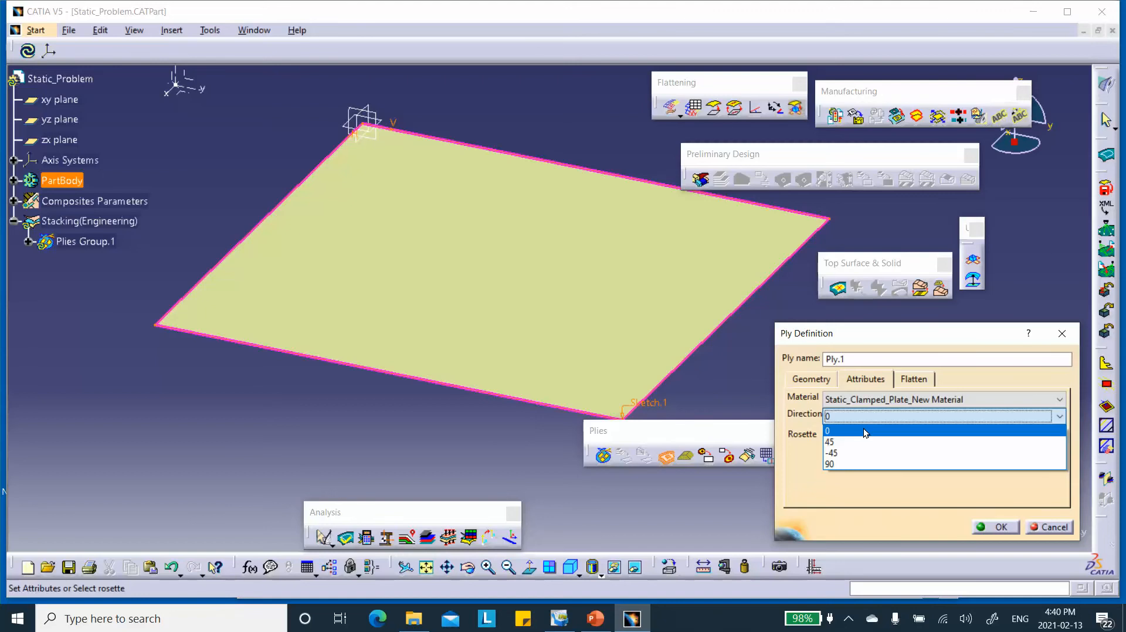
{"action": "left_click", "coordinate": [860, 453]}
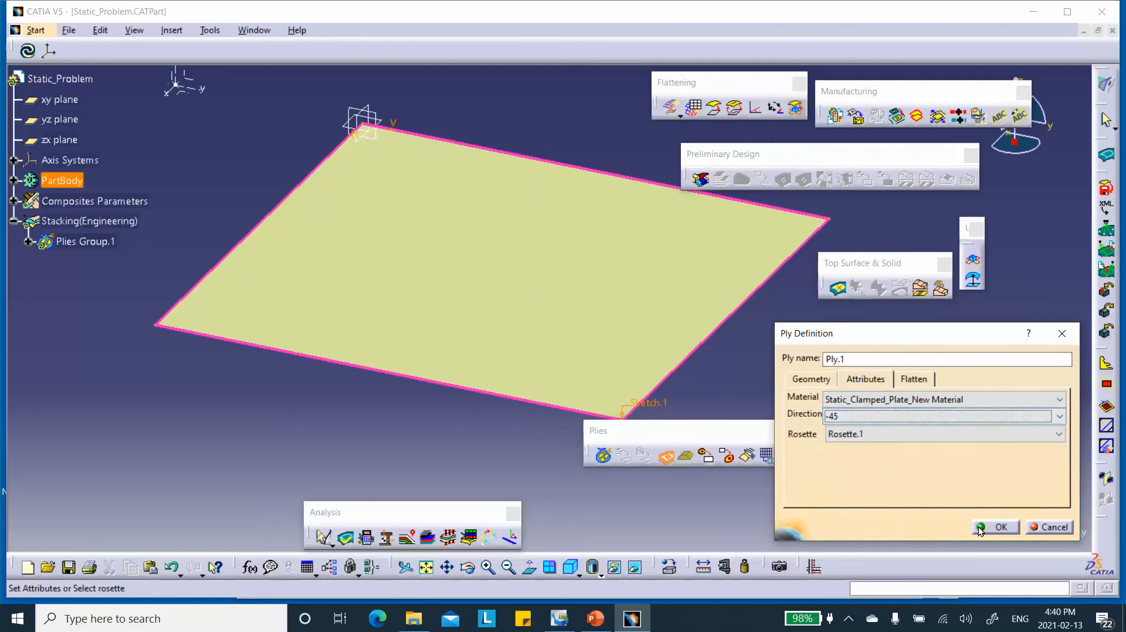
{"action": "left_click", "coordinate": [1000, 527]}
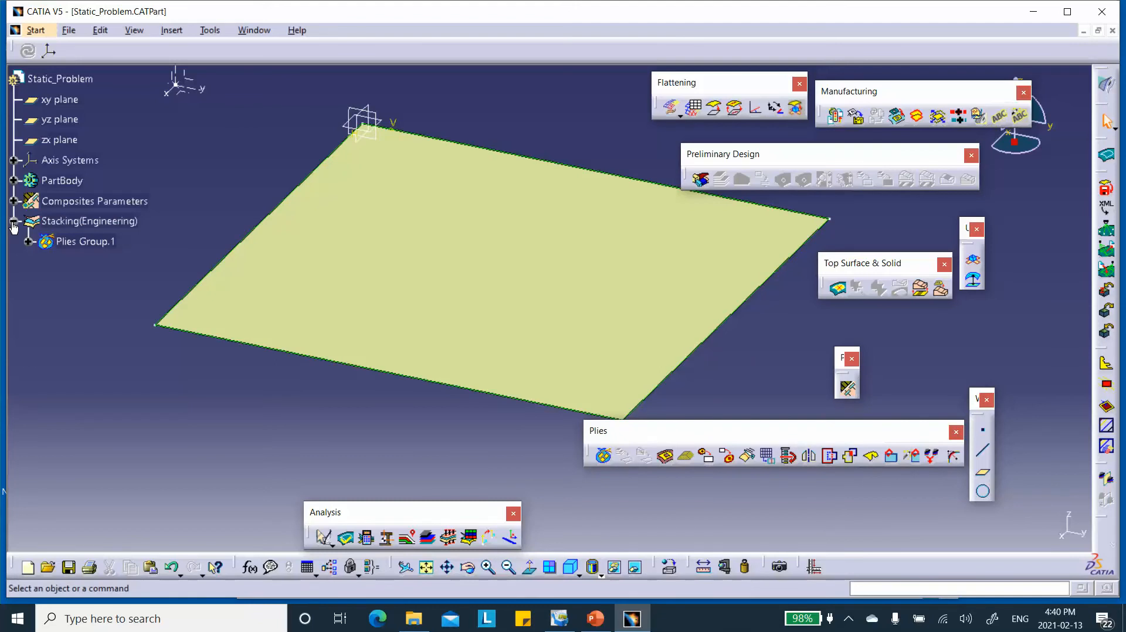
Expand the plies group down to the first ply's attributes to check its material, direction and rosette
{"action": "left_click", "coordinate": [28, 242]}
{"action": "left_click", "coordinate": [43, 262]}
{"action": "left_click", "coordinate": [57, 283]}
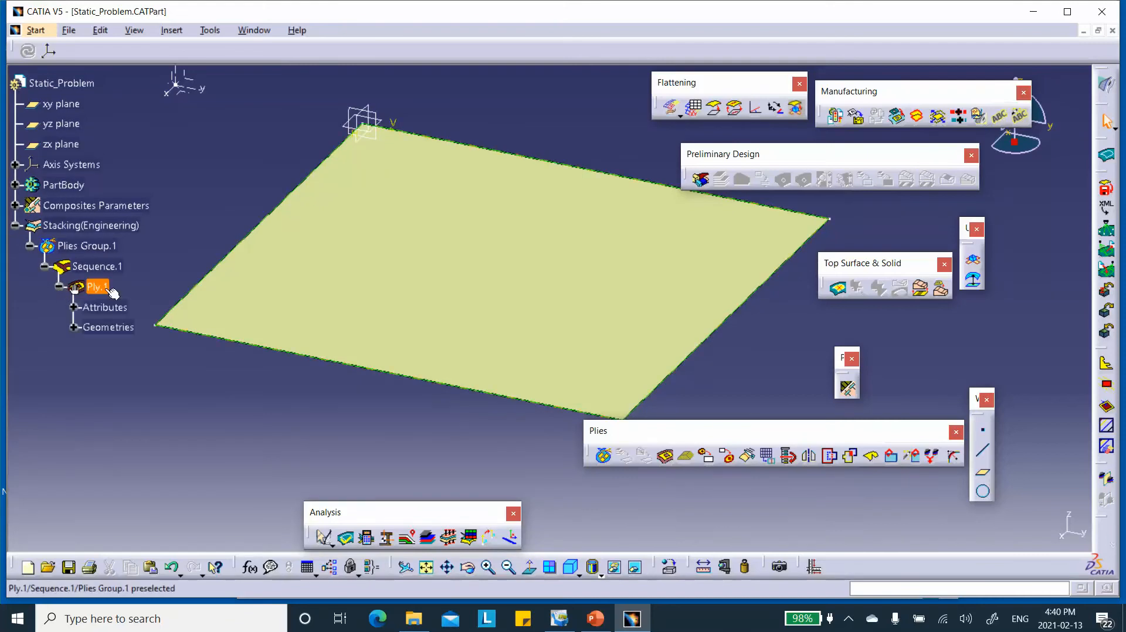
{"action": "left_click", "coordinate": [73, 307]}
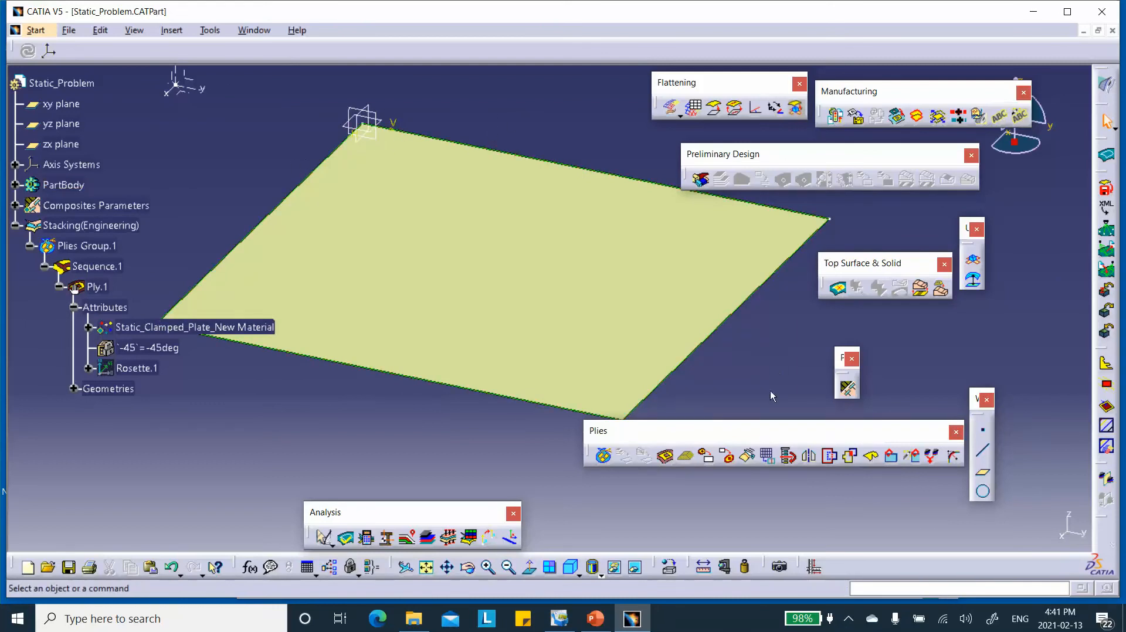
Add a second ply to the plies group, using the plate's outline as contour and a 45 direction
{"action": "left_click", "coordinate": [672, 459]}
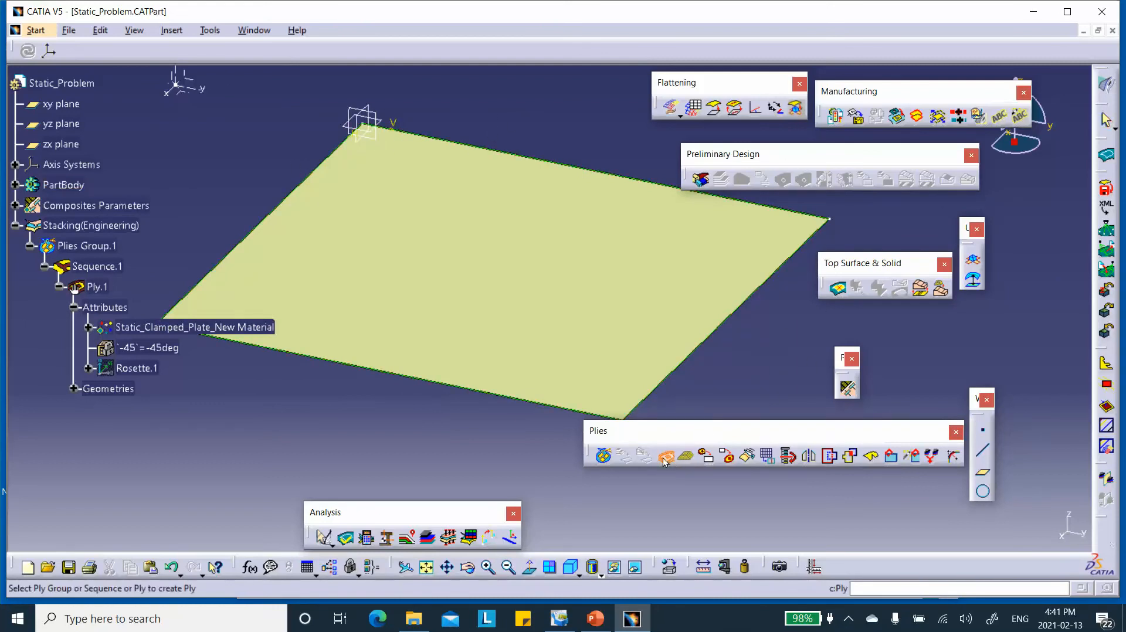
{"action": "left_click", "coordinate": [104, 251]}
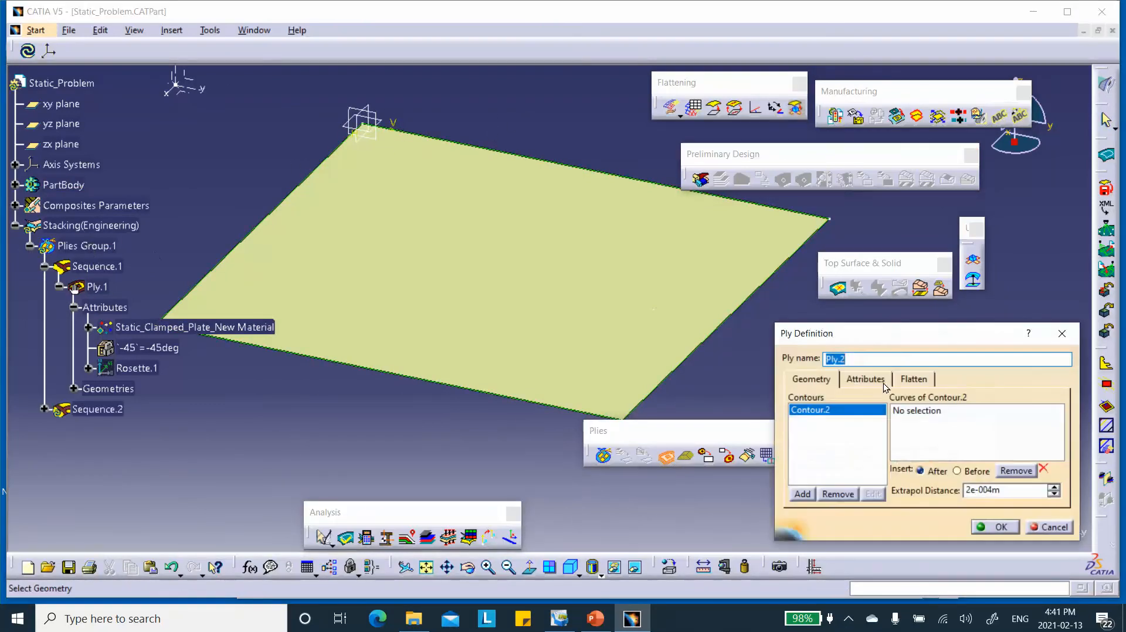
{"action": "left_click", "coordinate": [742, 321]}
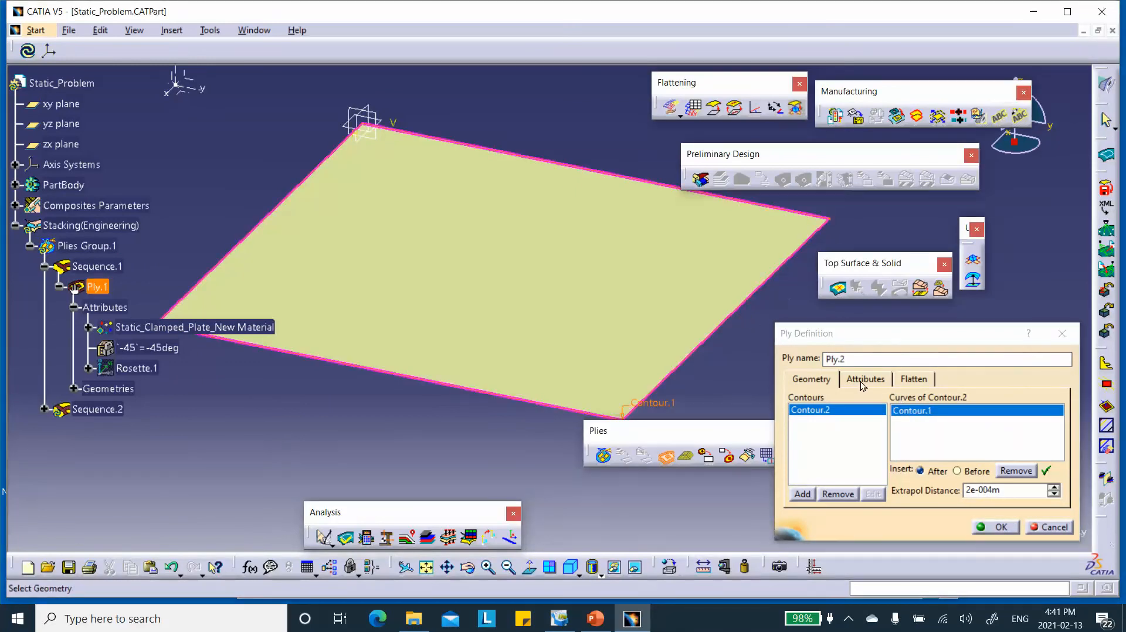
{"action": "left_click", "coordinate": [864, 379]}
{"action": "left_click", "coordinate": [856, 418]}
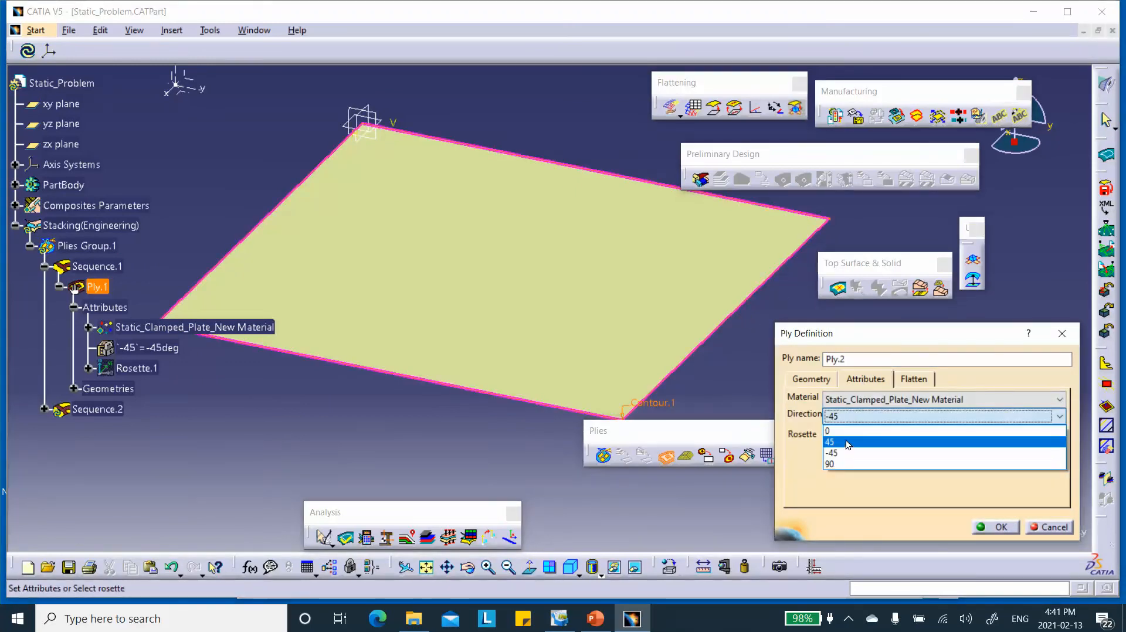
{"action": "left_click", "coordinate": [844, 441]}
{"action": "left_click", "coordinate": [995, 526]}
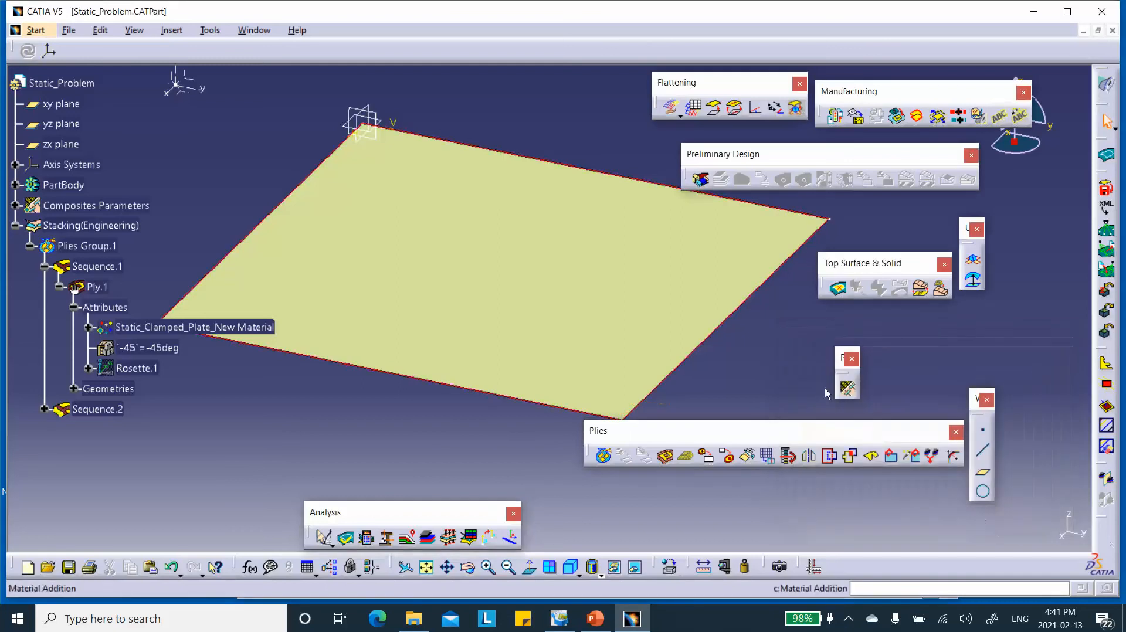
Preview the plies group in the Ply Exploder at scale 30, with the plies shown as thick solids
{"action": "middle_click_drag", "start_coordinate": [428, 136], "coordinate": [431, 202]}
{"action": "middle_click_drag", "start_coordinate": [336, 197], "coordinate": [325, 176]}
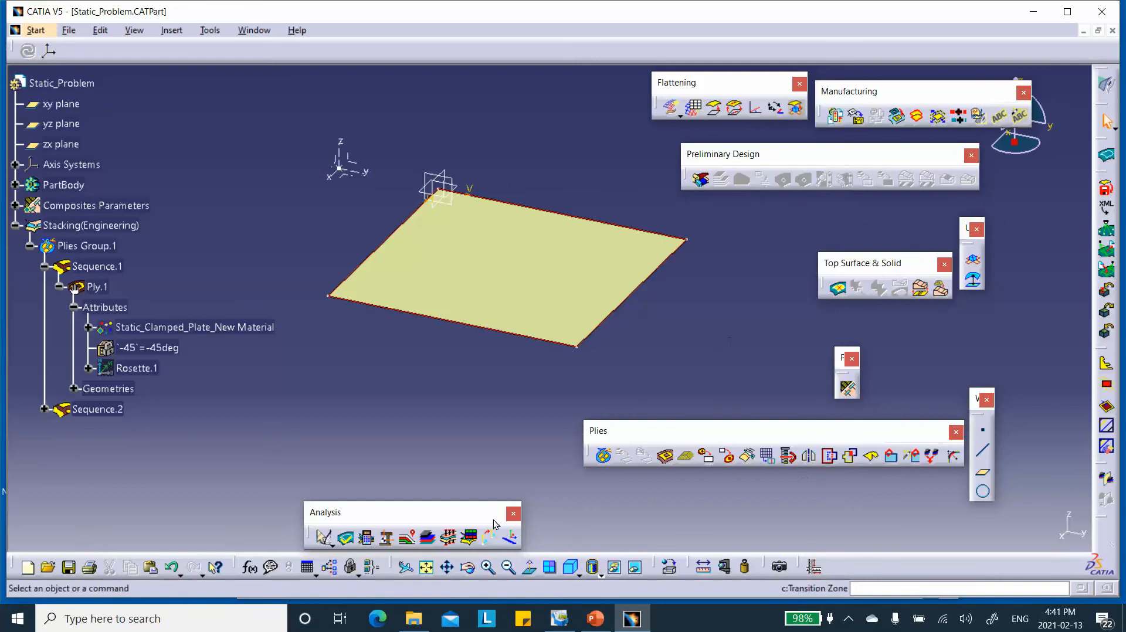
{"action": "left_click", "coordinate": [427, 536]}
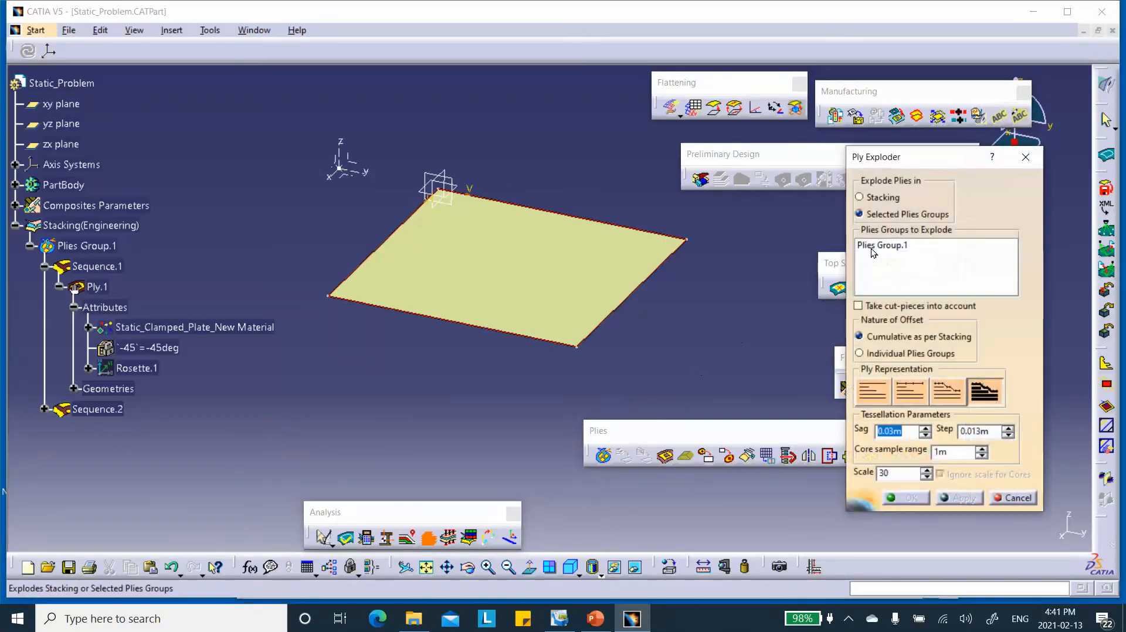
{"action": "left_click", "coordinate": [969, 499]}
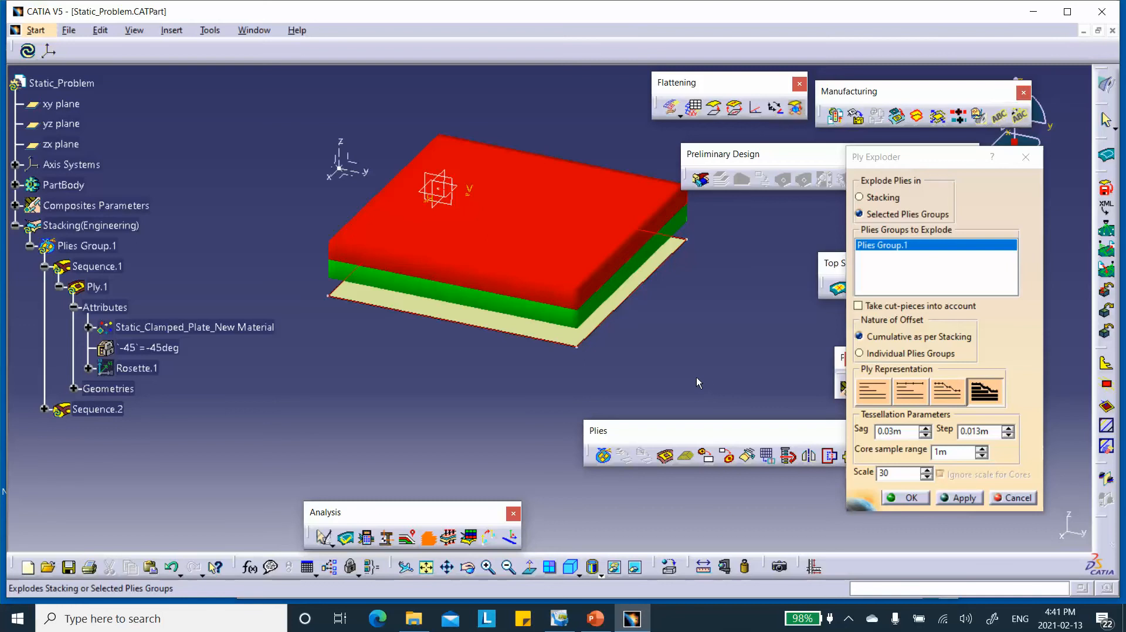
{"action": "mouse_move", "coordinate": [594, 626]}
{"action": "left_click", "coordinate": [595, 562]}
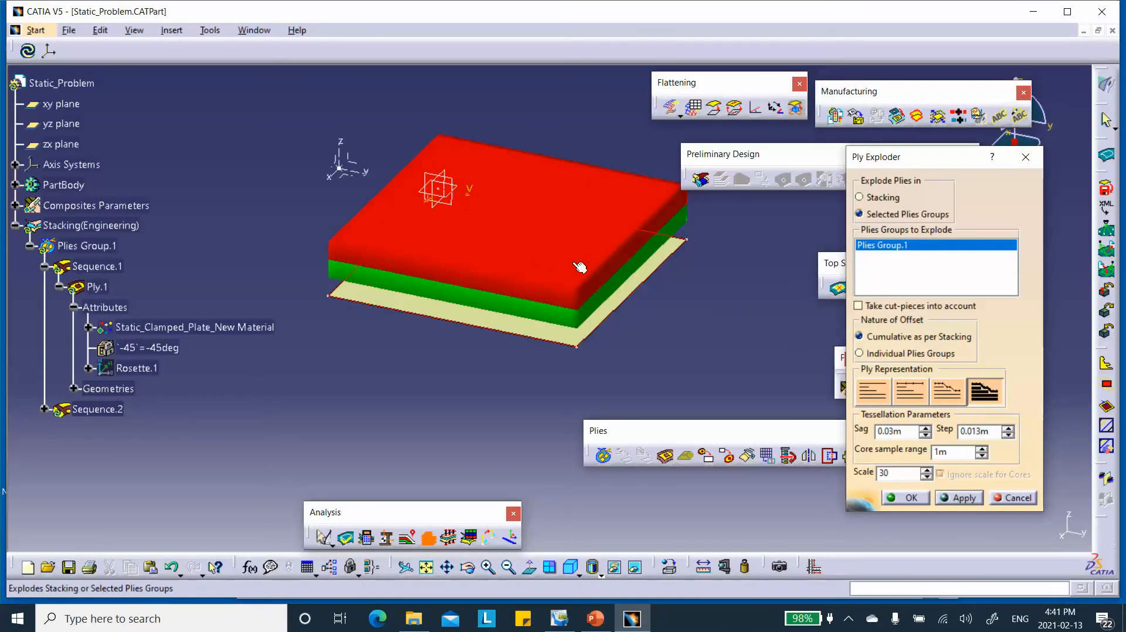
Preview the exploded plies as separate flat sheets and close the Ply Exploder without keeping the result
{"action": "left_click", "coordinate": [909, 391]}
{"action": "left_click", "coordinate": [956, 497]}
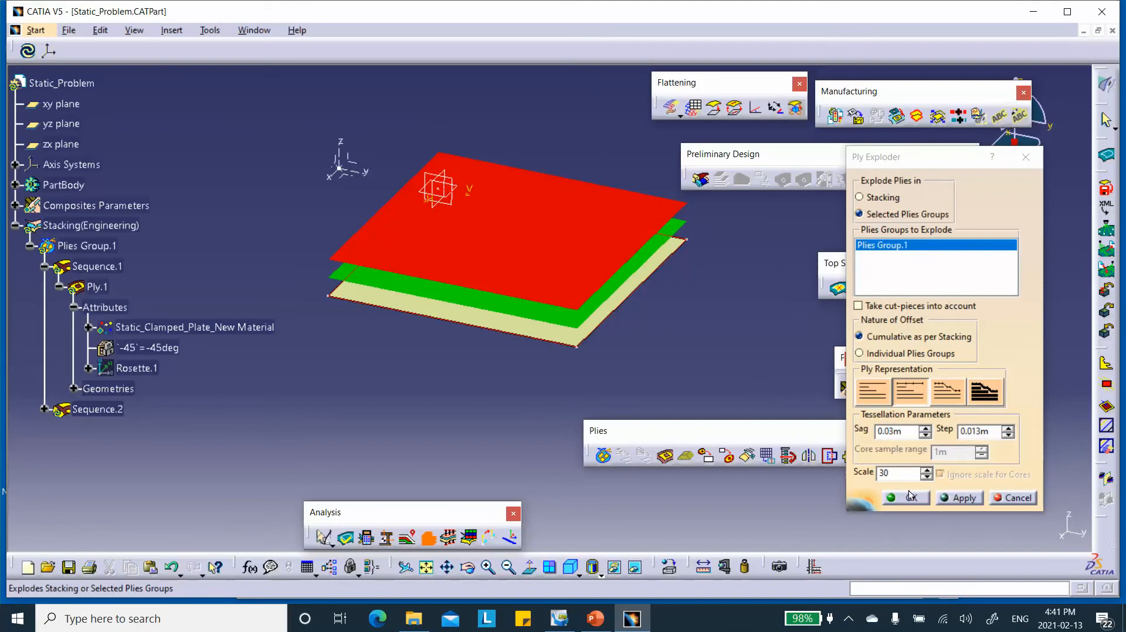
{"action": "left_click", "coordinate": [1010, 498]}
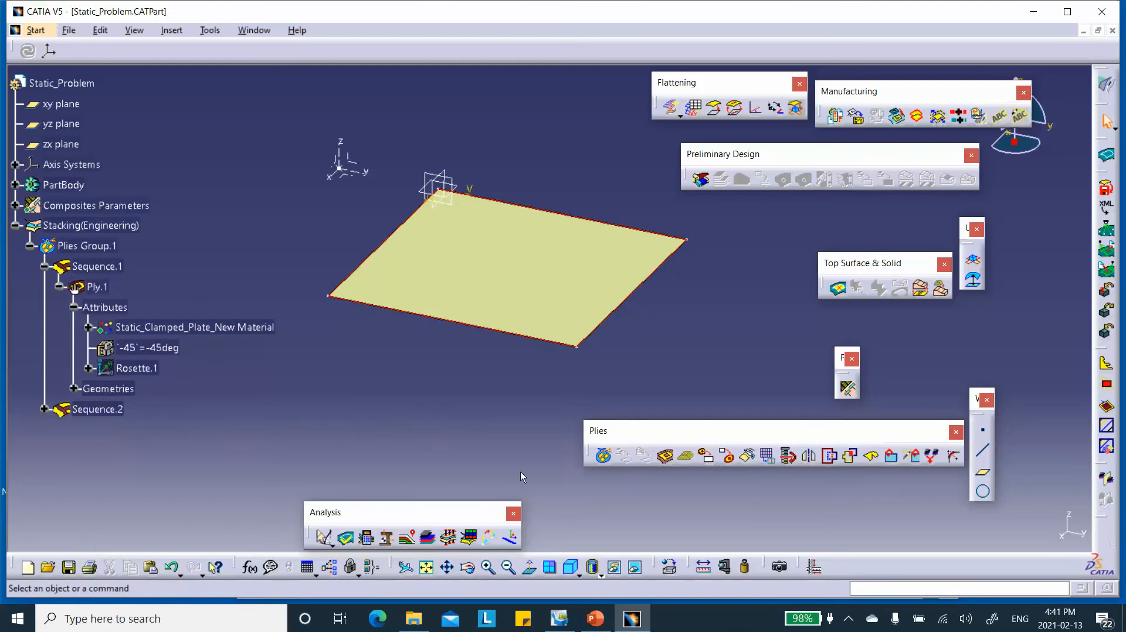
Create a symmetric stacking of the plies group with the Non pivot option
{"action": "left_click", "coordinate": [788, 460]}
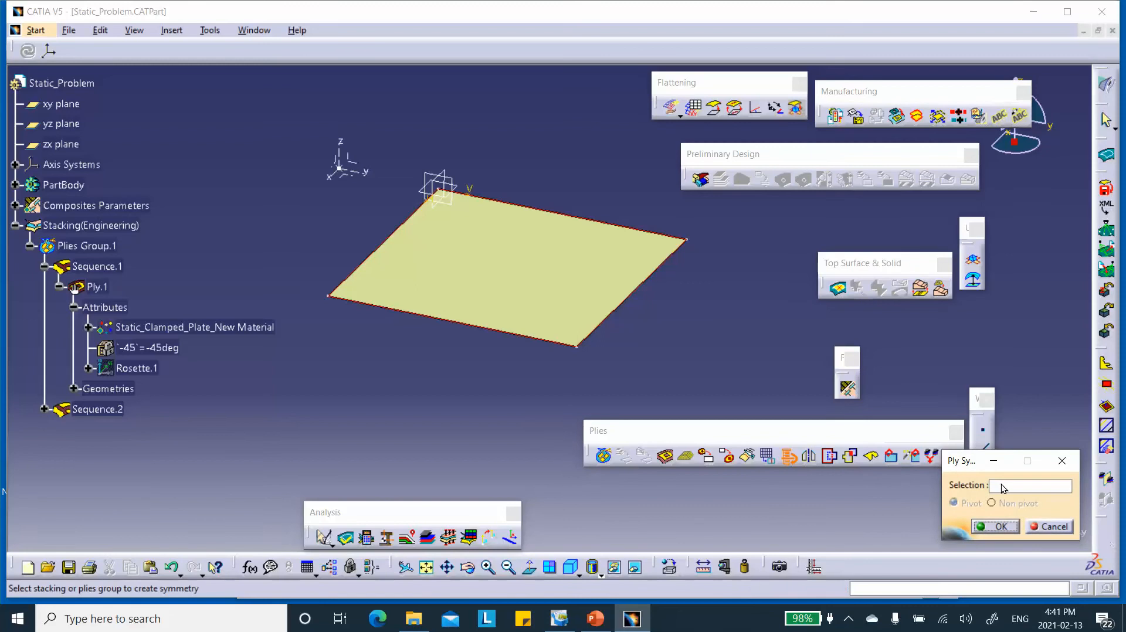
{"action": "left_click", "coordinate": [97, 249]}
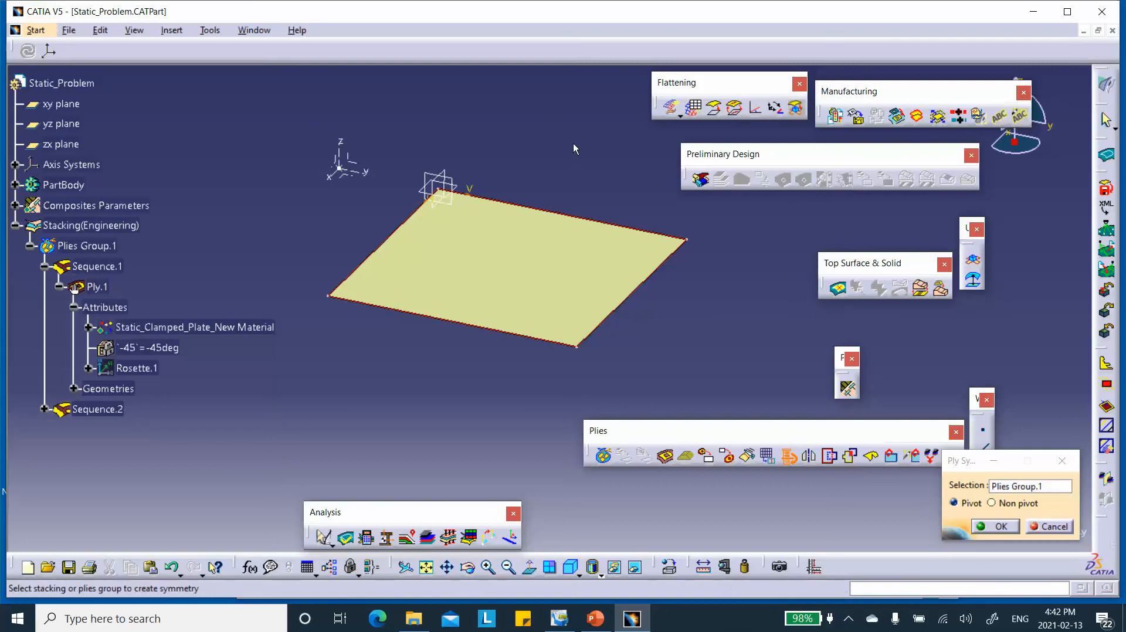
{"action": "left_click", "coordinate": [995, 505]}
{"action": "left_click", "coordinate": [997, 526]}
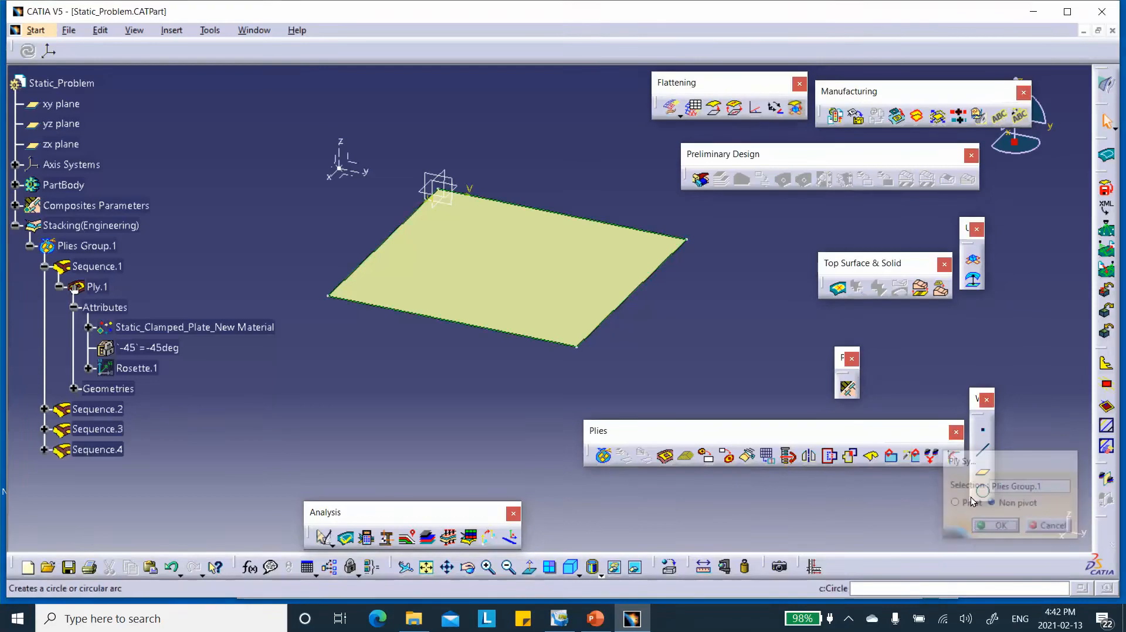
Explode the symmetric plies group to inspect its stacking order from another angle, then discard the preview
{"action": "left_click", "coordinate": [428, 537]}
{"action": "left_click", "coordinate": [882, 245]}
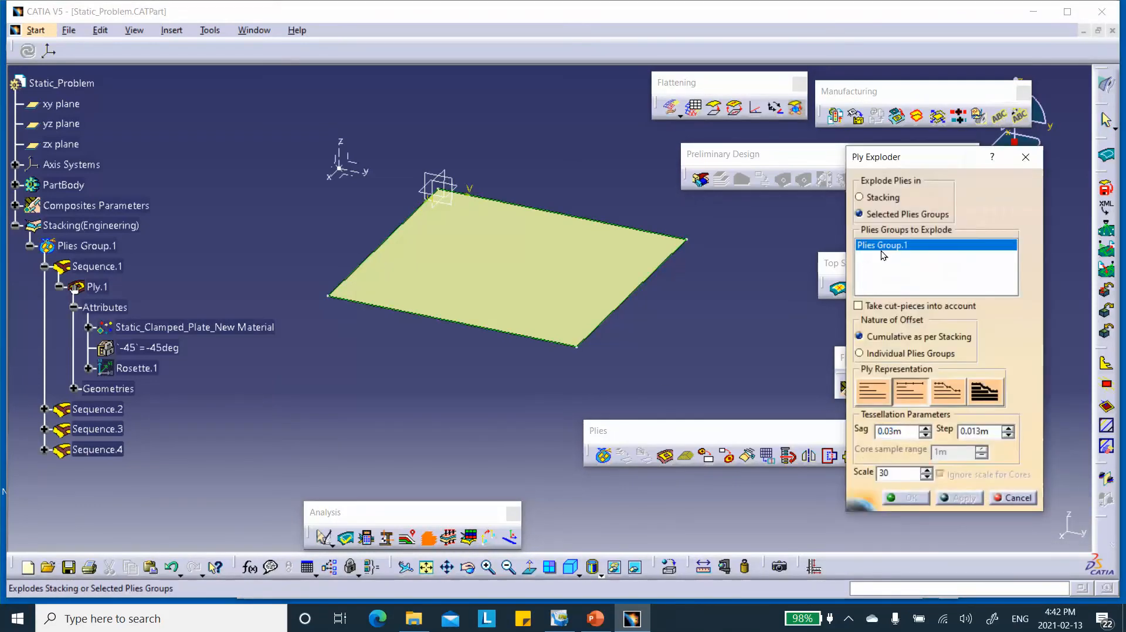
{"action": "left_click", "coordinate": [959, 498]}
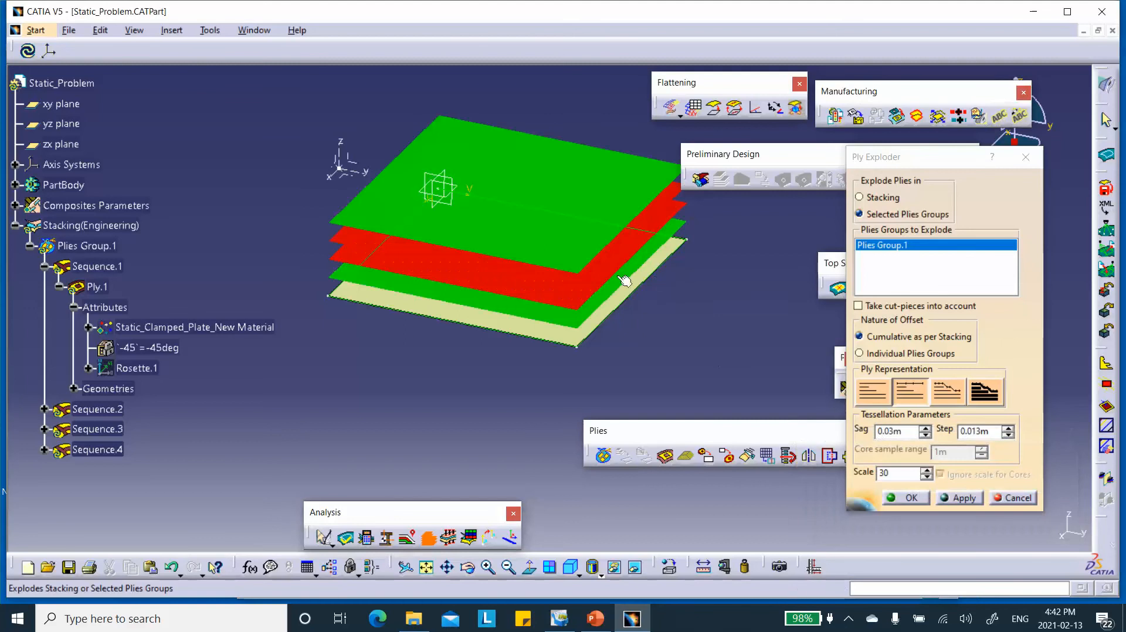
{"action": "middle_click_drag", "start_coordinate": [734, 334], "coordinate": [592, 223]}
{"action": "scroll", "coordinate": [624, 280], "scroll_direction": "up", "scroll_amount": 1}
{"action": "middle_click_drag", "start_coordinate": [624, 279], "coordinate": [643, 356]}
{"action": "left_click", "coordinate": [1018, 503]}
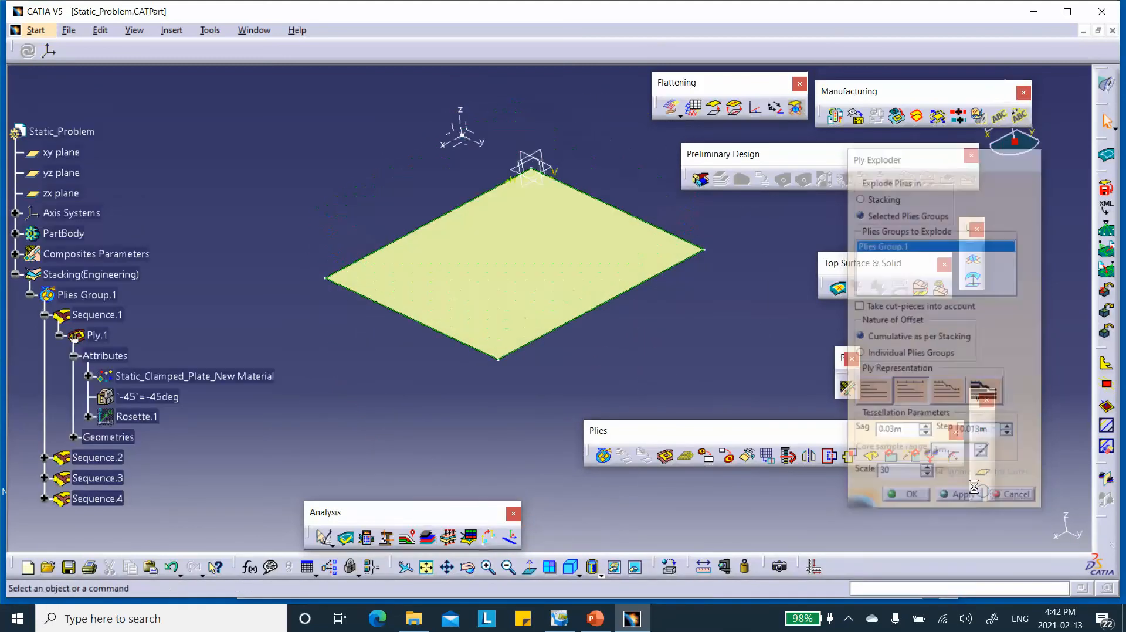
{"action": "scroll", "coordinate": [194, 213], "scroll_direction": "down", "scroll_amount": 1}
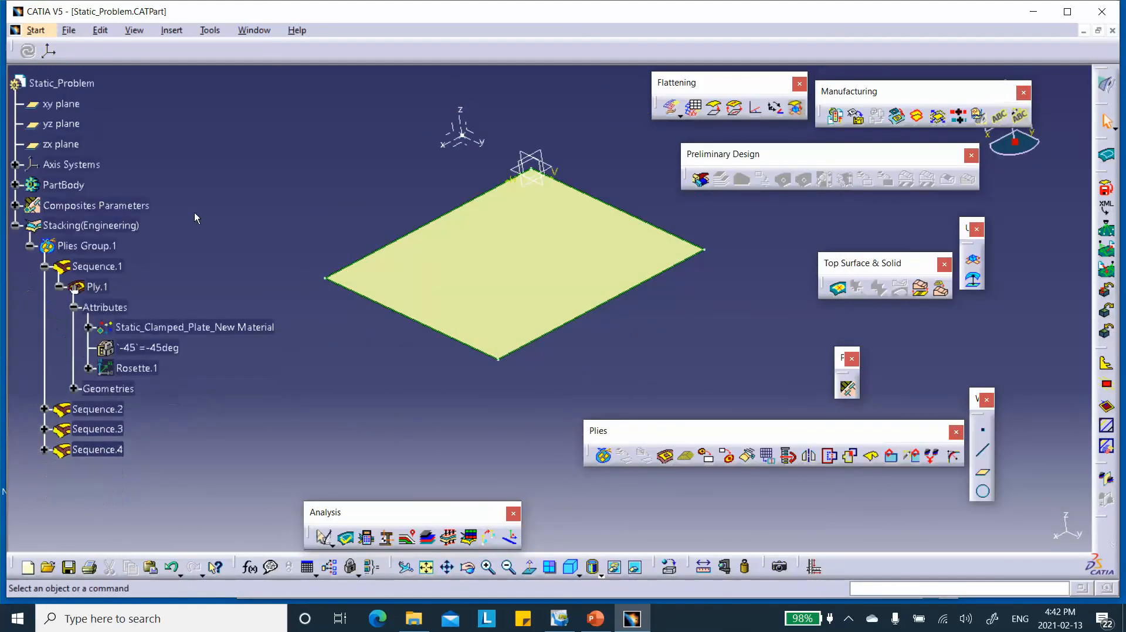
Save the part and switch to the Advanced Meshing Tools workbench
{"action": "left_click", "coordinate": [69, 567]}
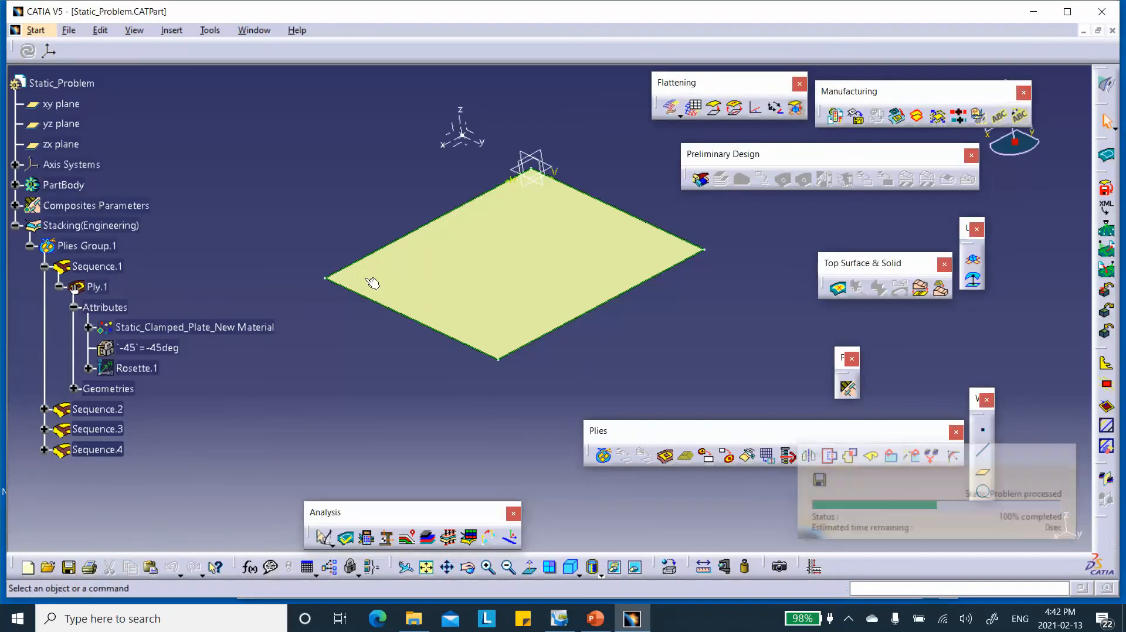
{"action": "left_click", "coordinate": [35, 29]}
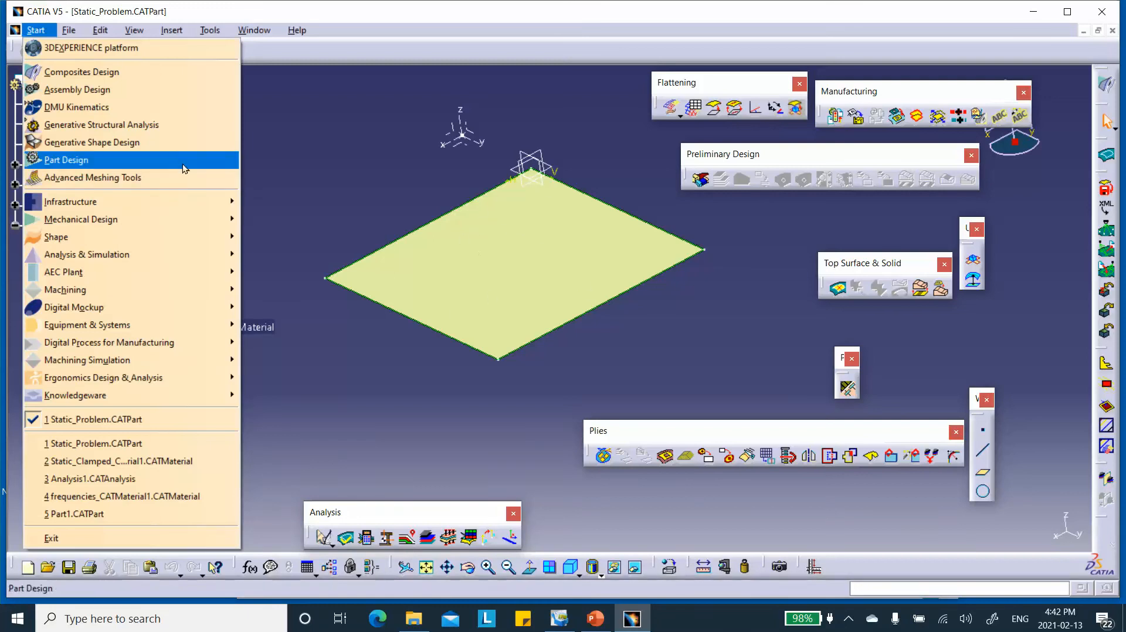
{"action": "left_click", "coordinate": [92, 177]}
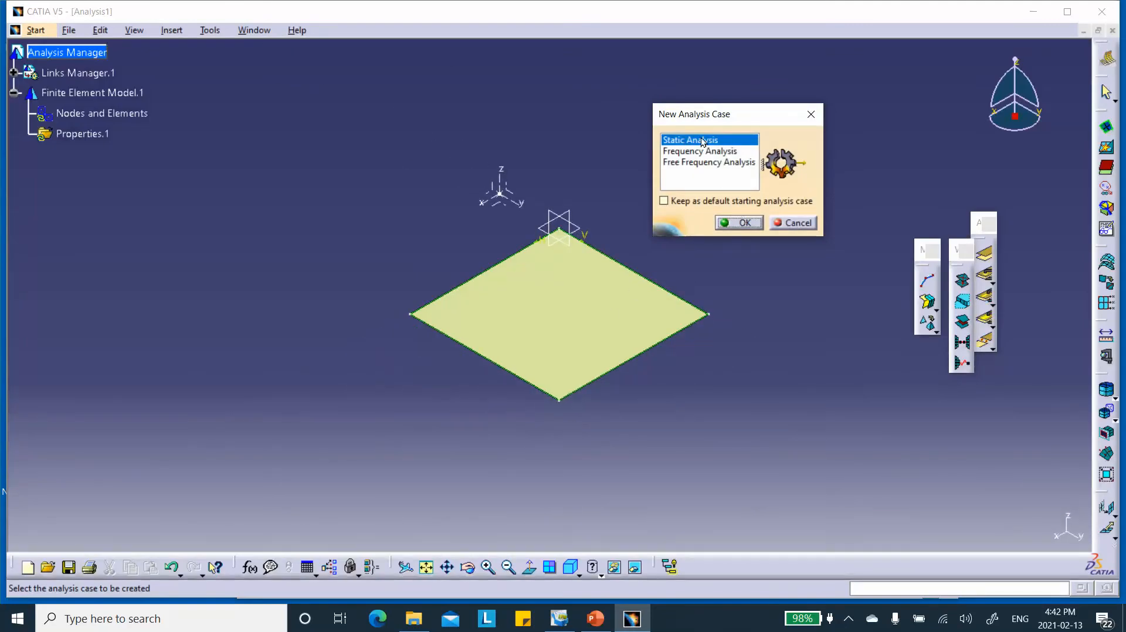
Create a static analysis case and define a surface mesh on the plate with parabolic quads-only elements and a 5 cm mesh size
{"action": "left_click", "coordinate": [743, 223]}
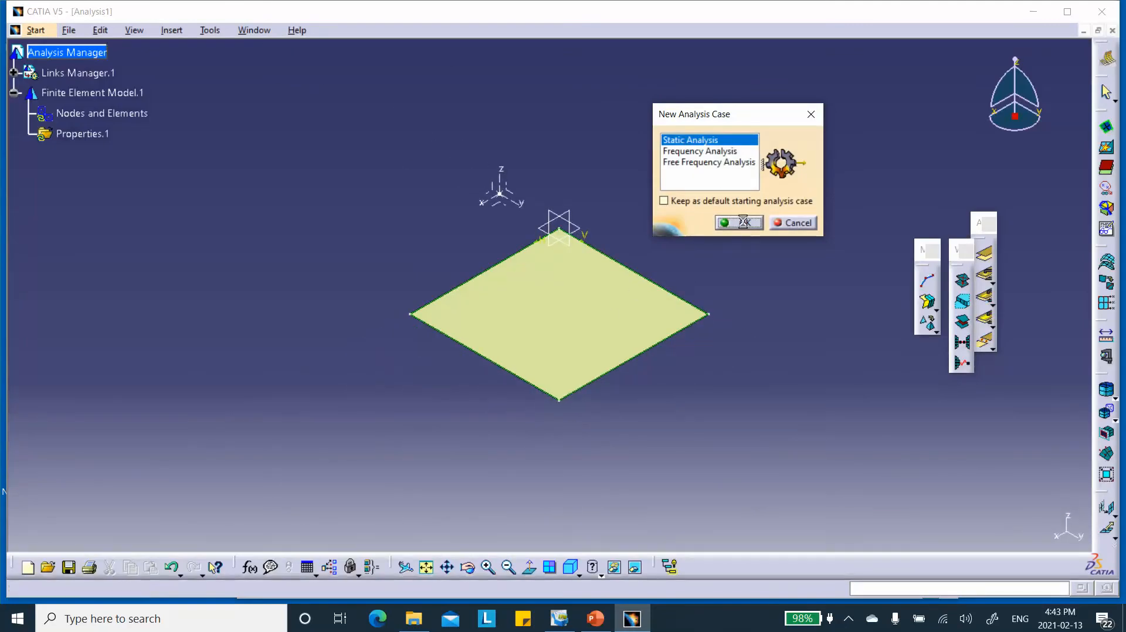
{"action": "left_click", "coordinate": [932, 306]}
{"action": "left_click", "coordinate": [598, 296]}
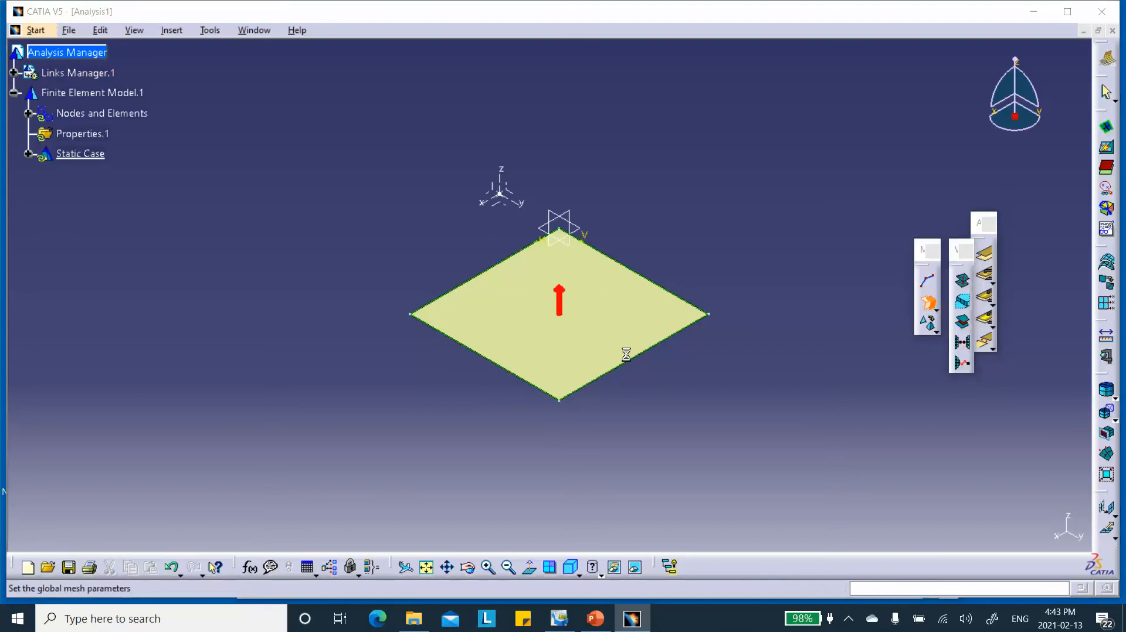
{"action": "left_click_drag", "start_coordinate": [988, 398], "coordinate": [931, 395]}
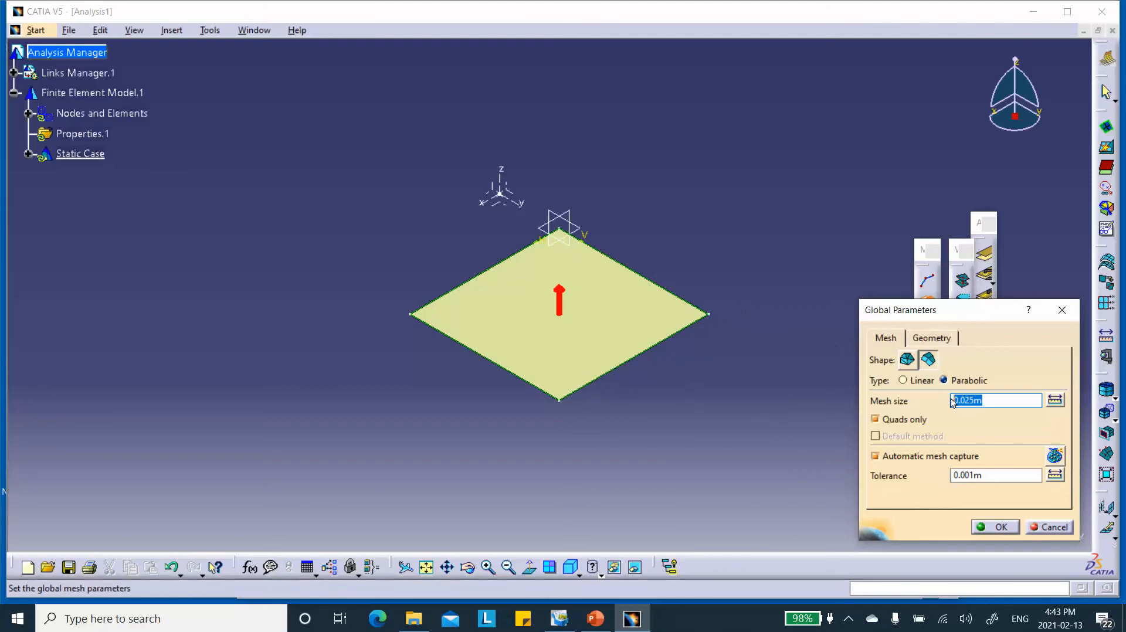
{"action": "type", "text": "5cm"}
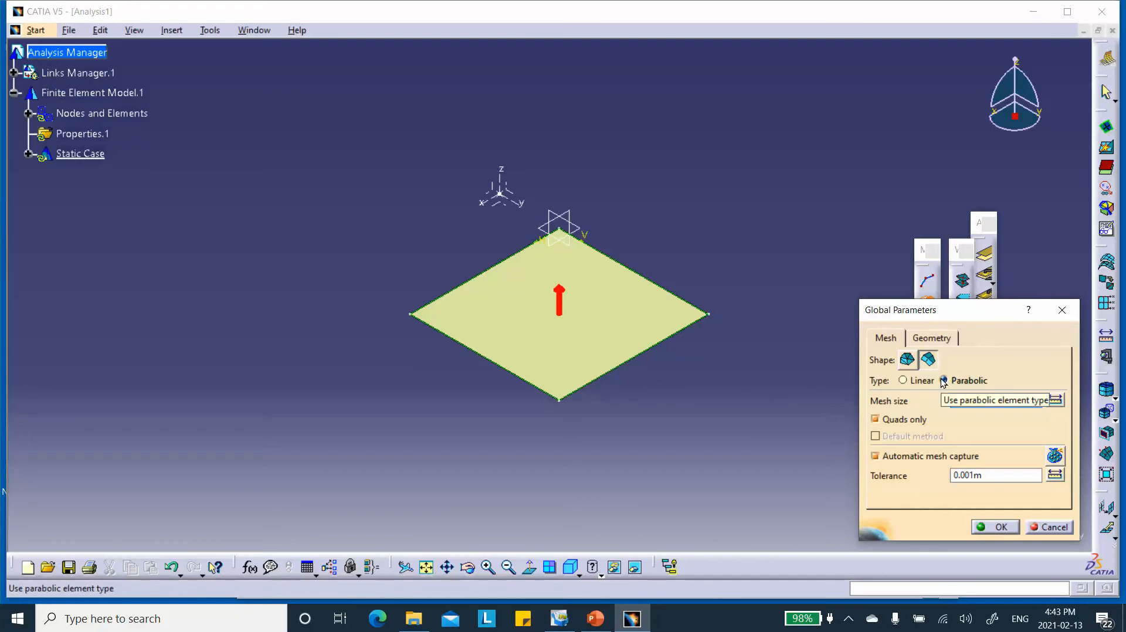
{"action": "left_click", "coordinate": [992, 526]}
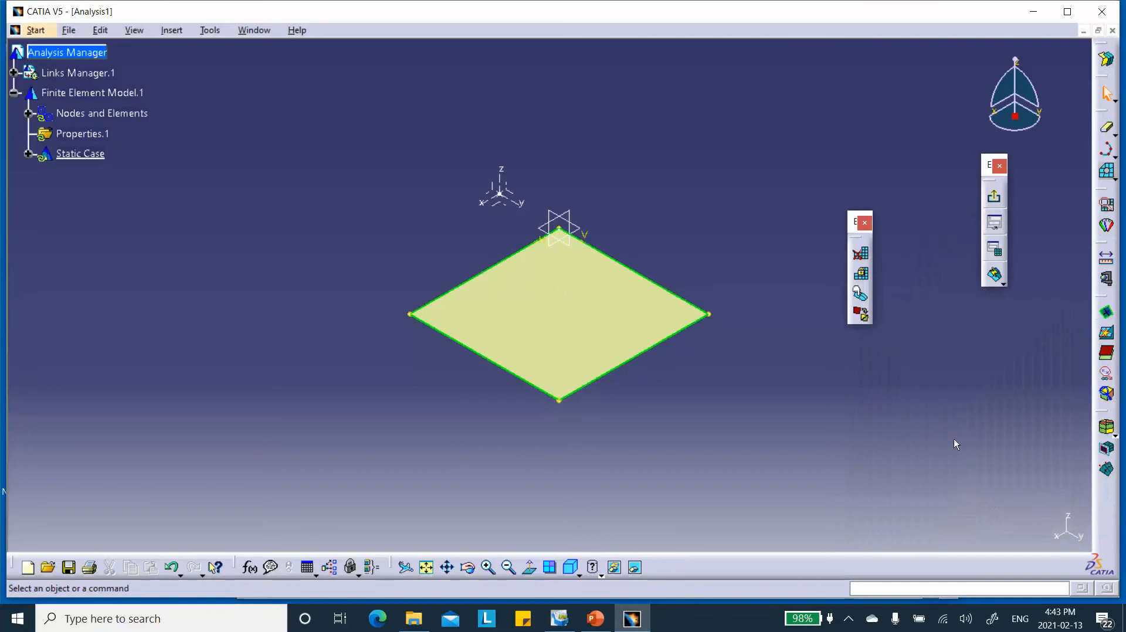
Mesh the plate, exit surface meshing and switch to the Generative Structural Analysis workbench
{"action": "left_click", "coordinate": [995, 276]}
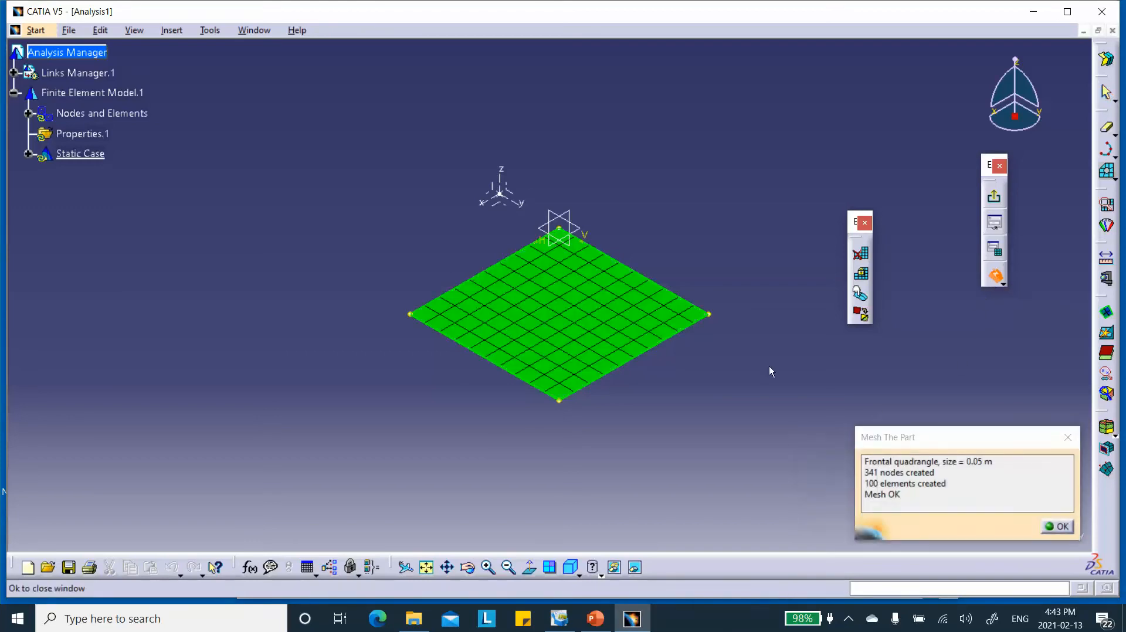
{"action": "left_click", "coordinate": [1059, 527]}
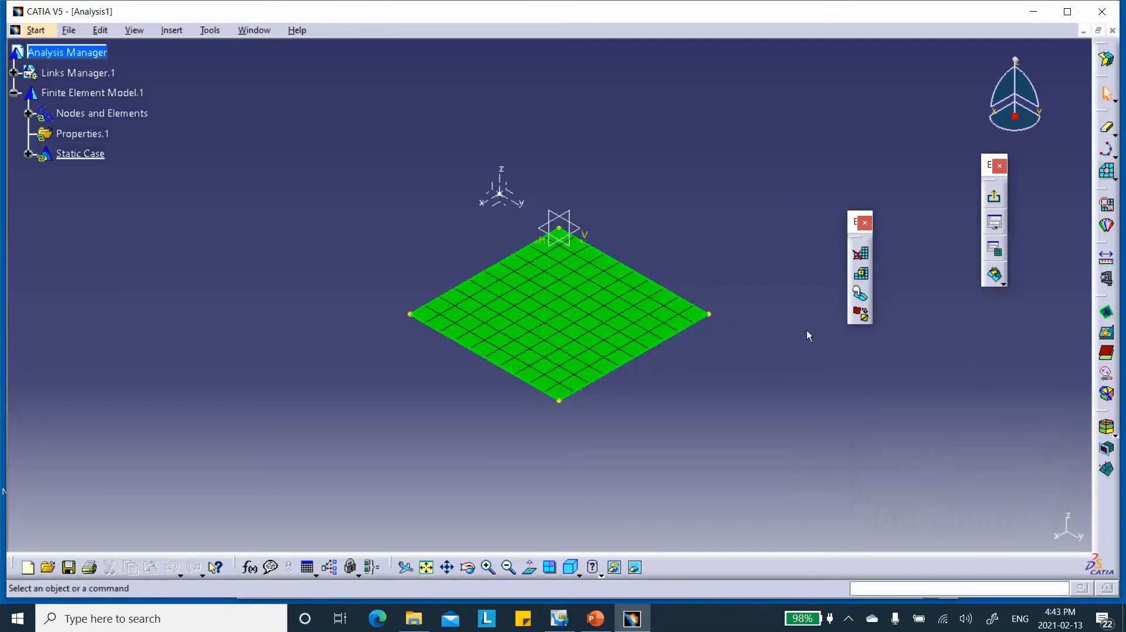
{"action": "left_click", "coordinate": [993, 196]}
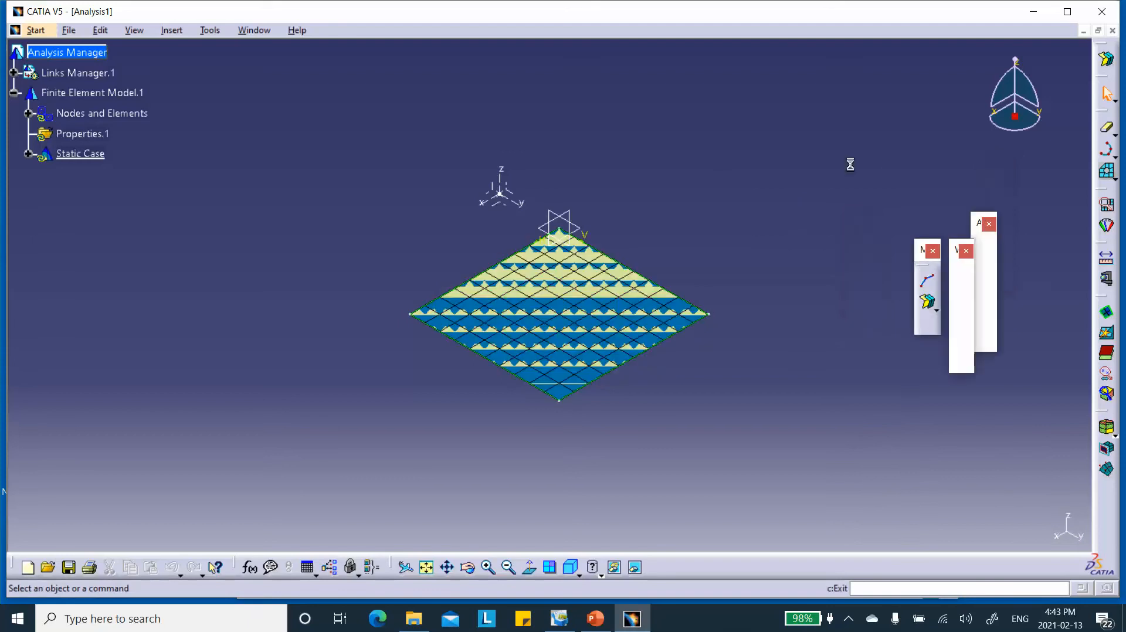
{"action": "left_click", "coordinate": [36, 31]}
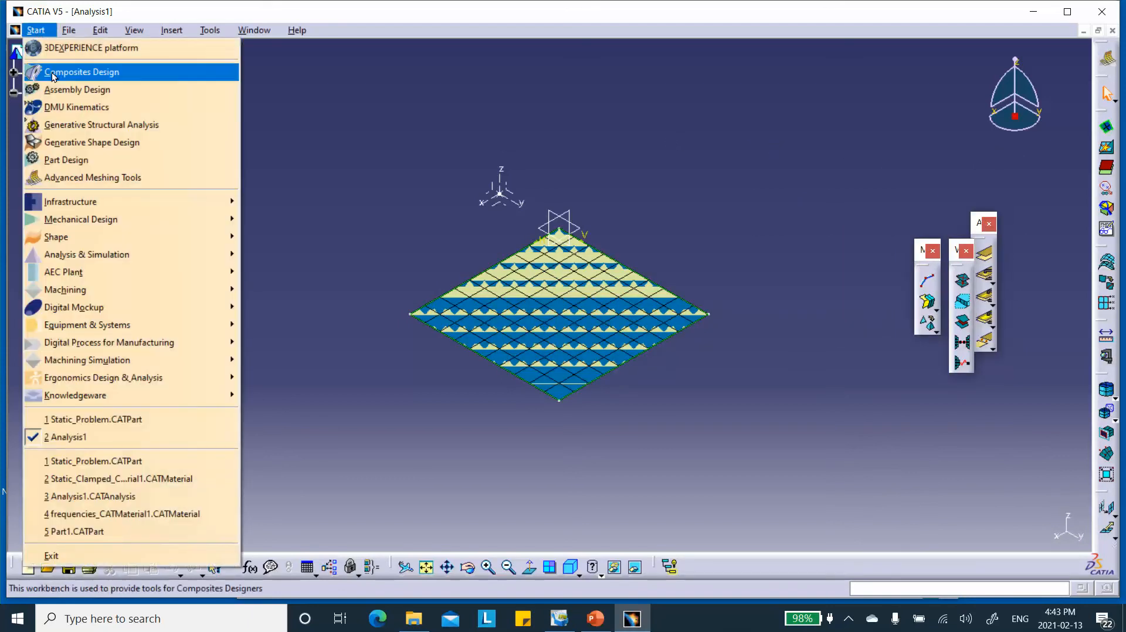
{"action": "left_click", "coordinate": [75, 125]}
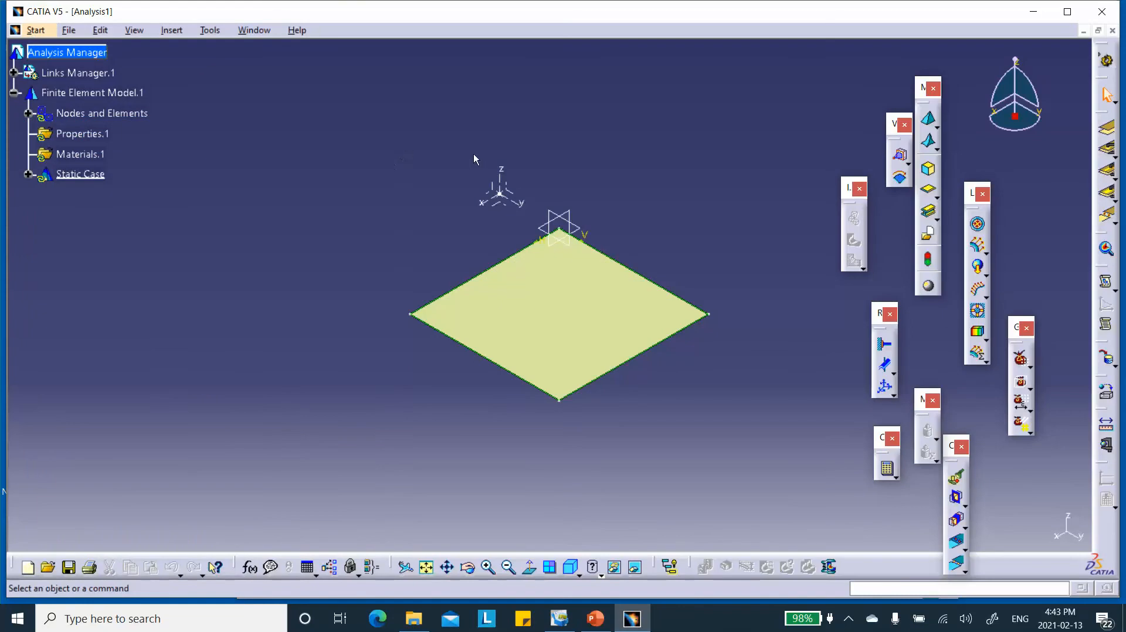
Generate the mesh visualization of Nodes and Elements, then deactivate the mesh image to bring back the plate geometry
{"action": "right_click", "coordinate": [111, 114]}
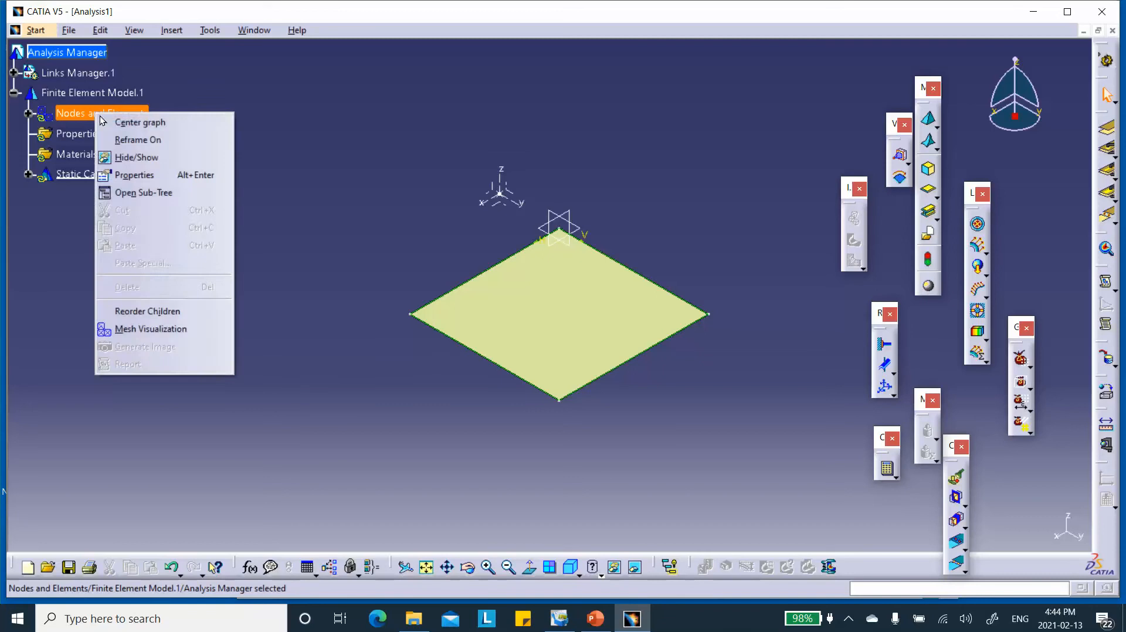
{"action": "left_click", "coordinate": [166, 330]}
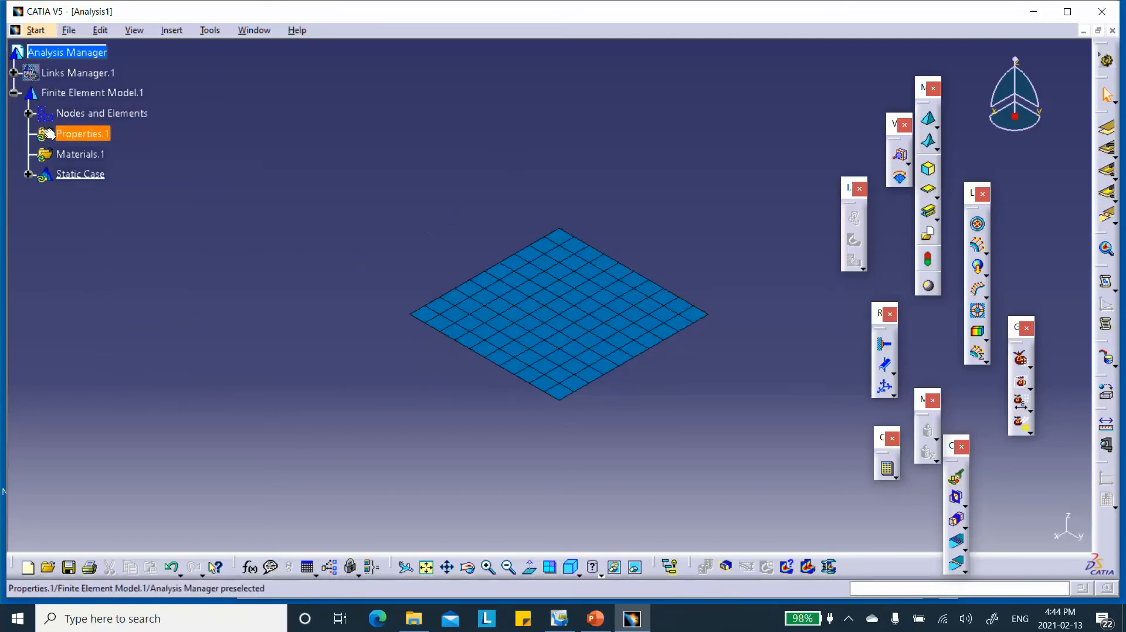
{"action": "left_click", "coordinate": [28, 113]}
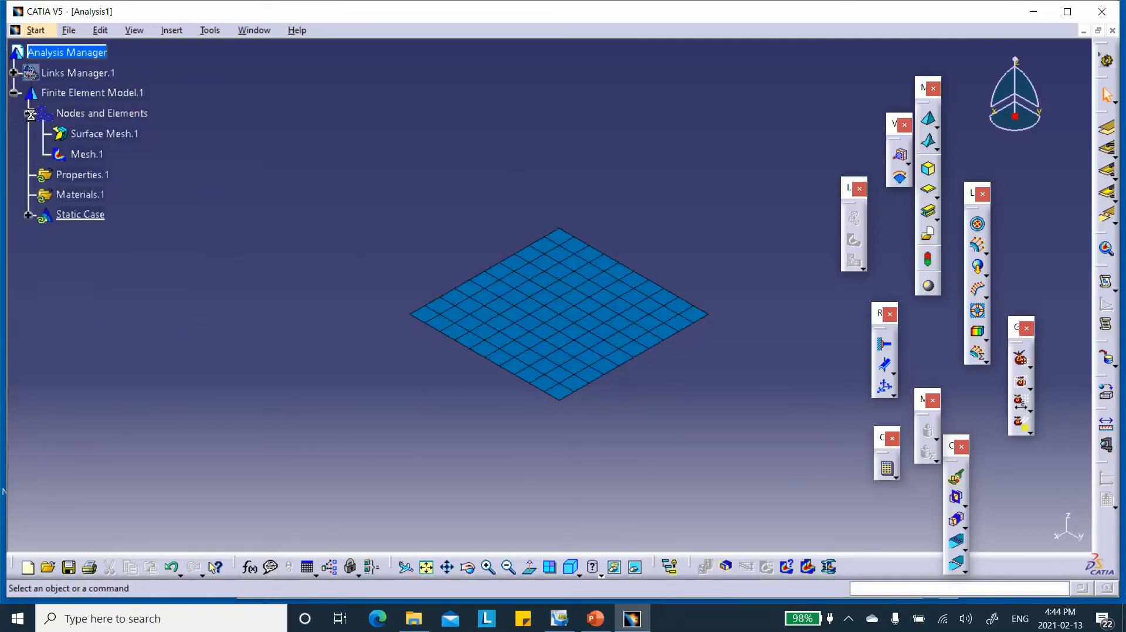
{"action": "right_click", "coordinate": [88, 155]}
{"action": "left_click", "coordinate": [146, 382]}
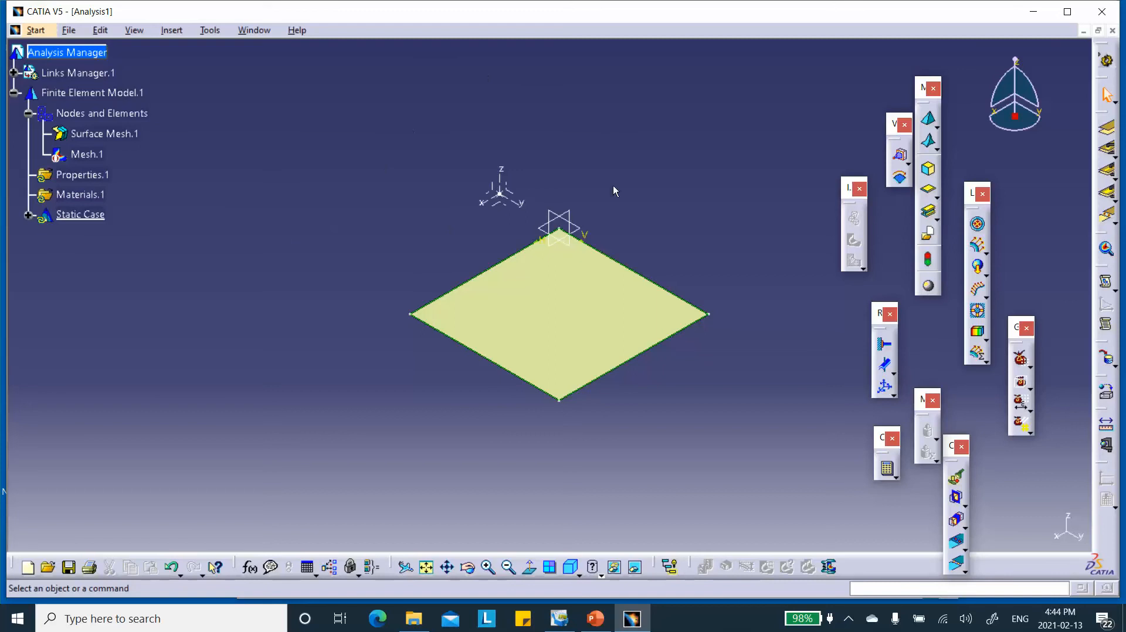
Hide the engineering stacking and Sketch.1 of the linked Static_Problem part
{"action": "left_click", "coordinate": [13, 72]}
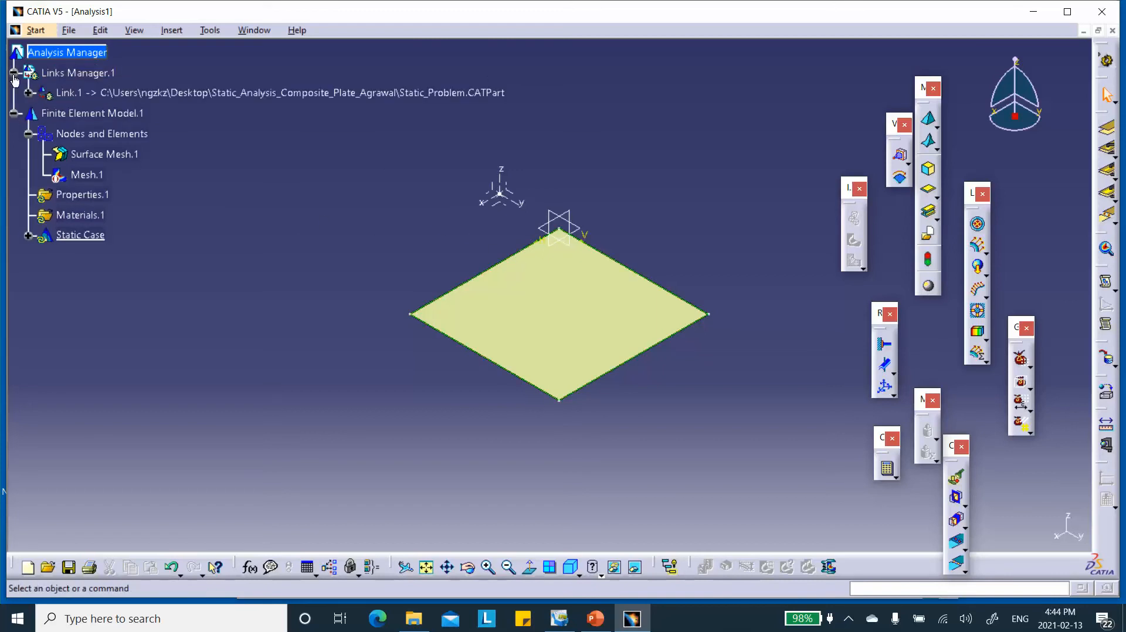
{"action": "left_click", "coordinate": [28, 93]}
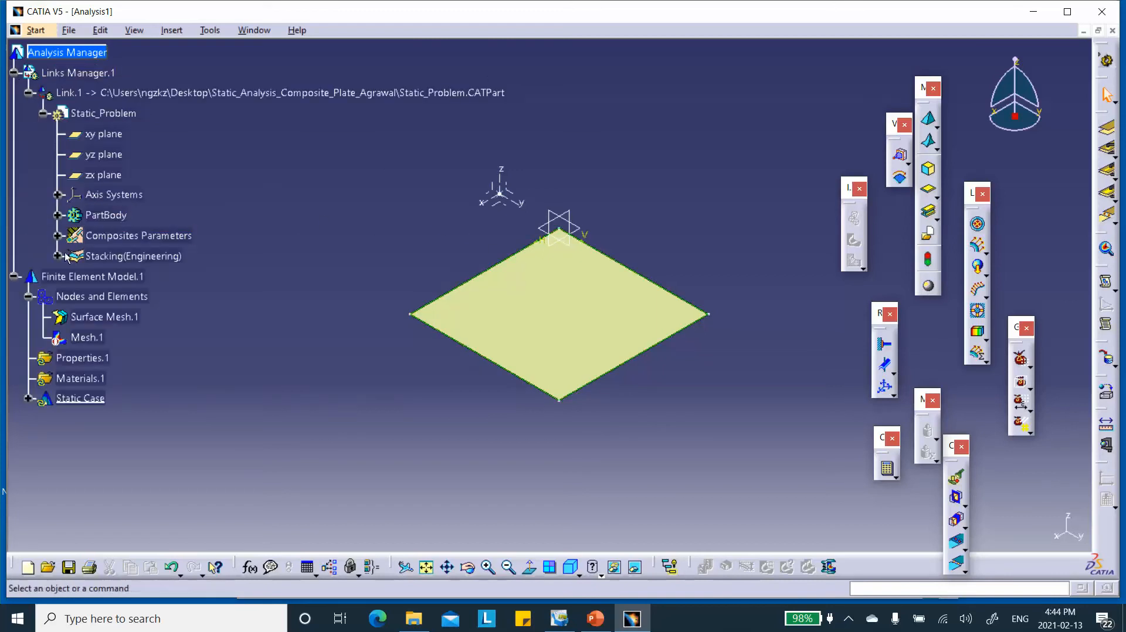
{"action": "right_click", "coordinate": [137, 256]}
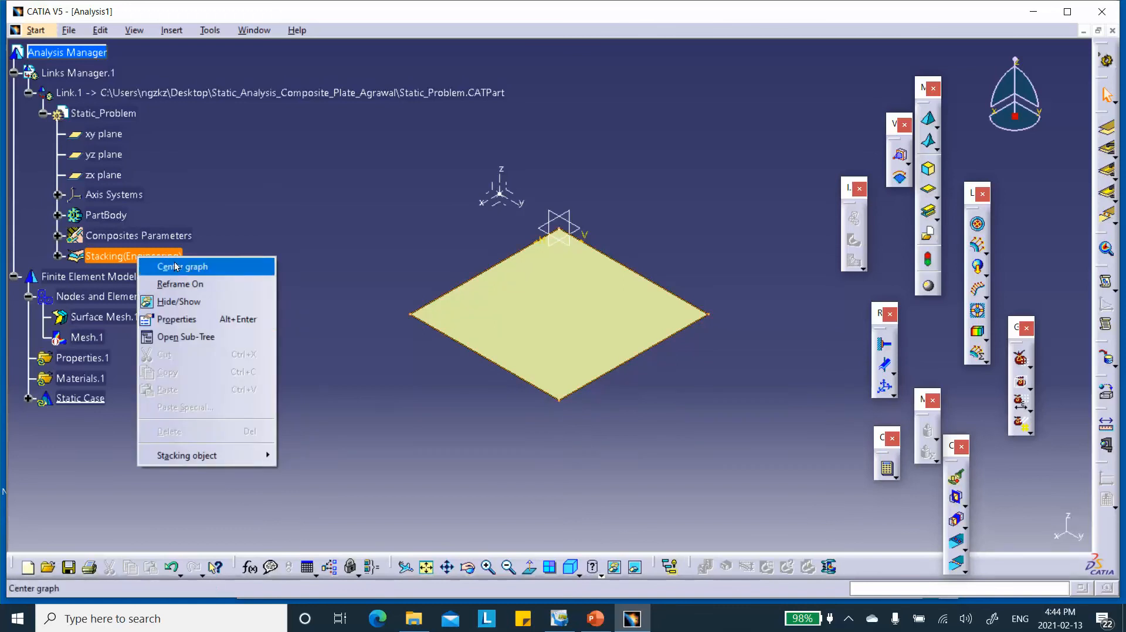
{"action": "left_click", "coordinate": [195, 302]}
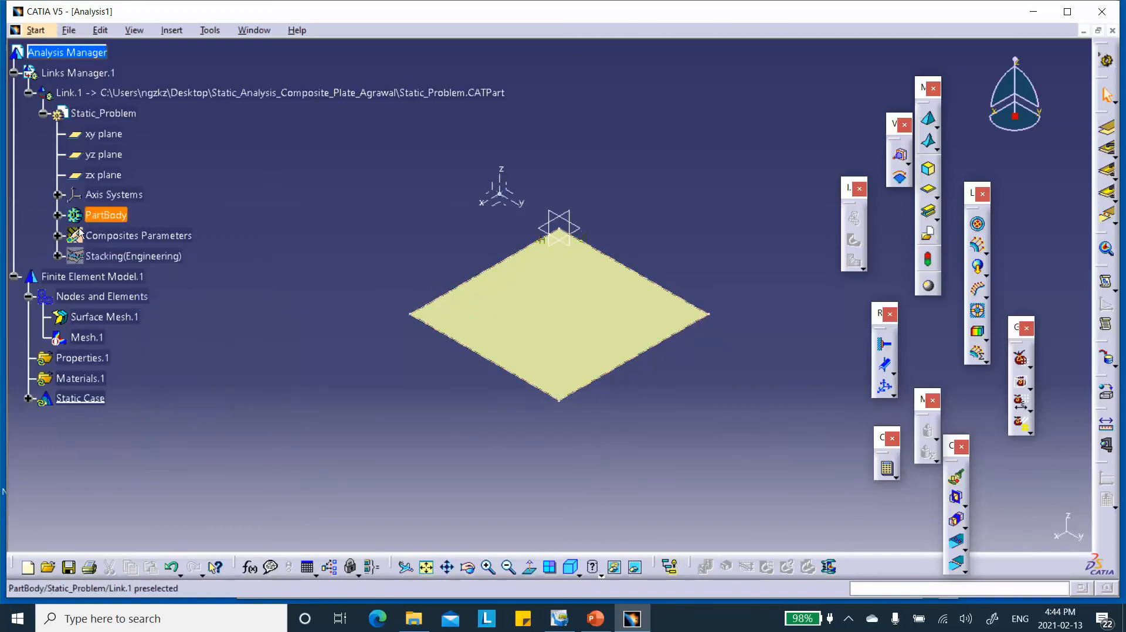
{"action": "left_click", "coordinate": [58, 215]}
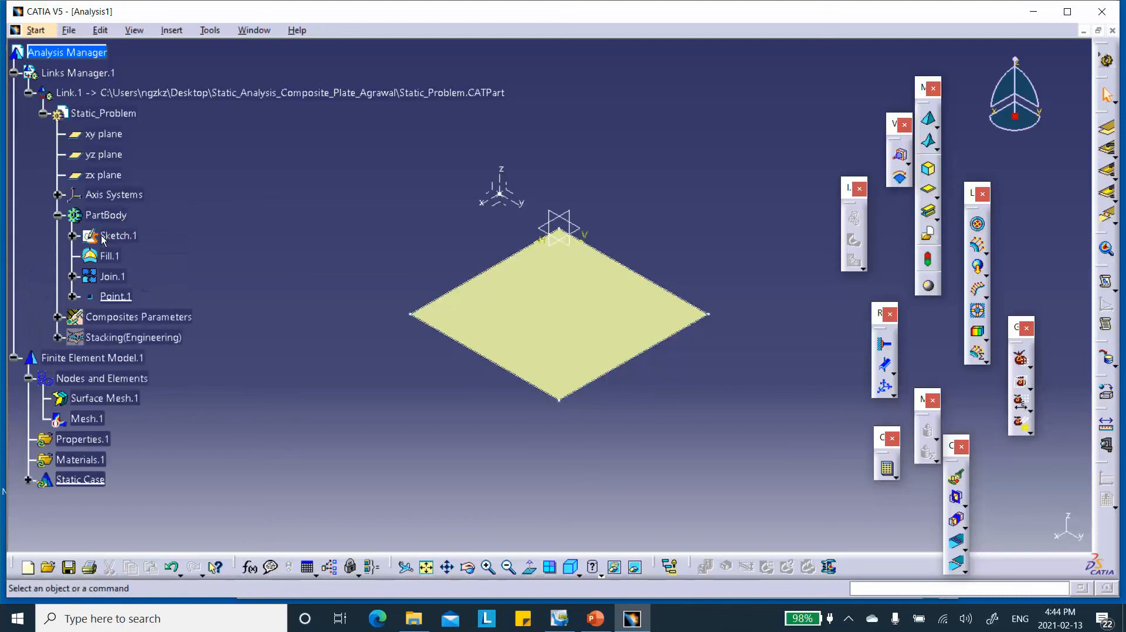
{"action": "right_click", "coordinate": [116, 235]}
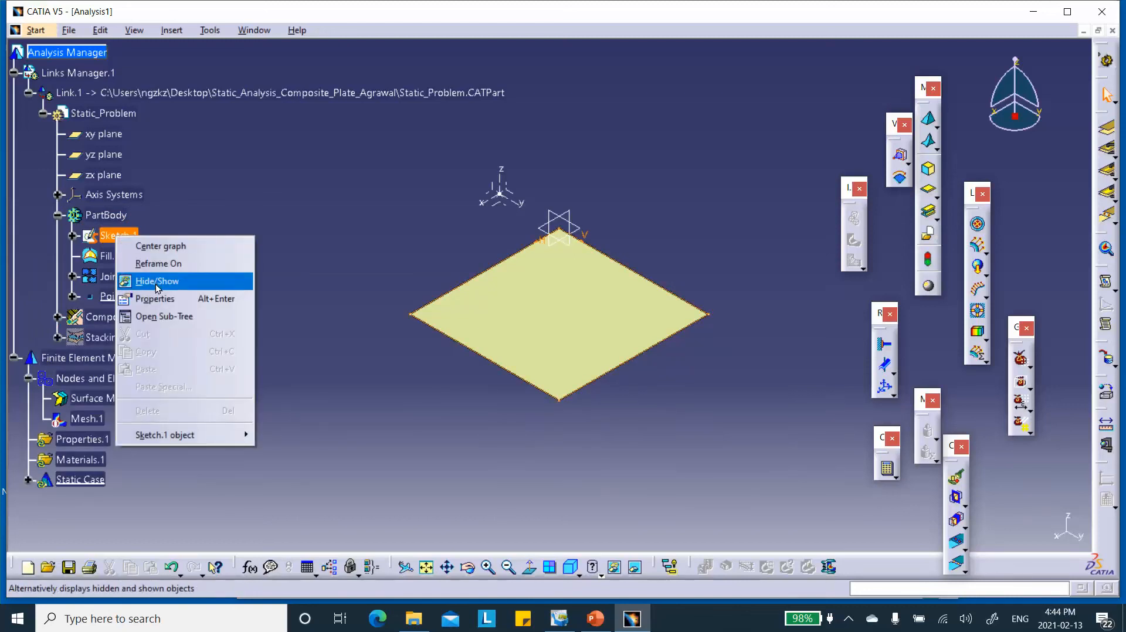
{"action": "left_click", "coordinate": [159, 283]}
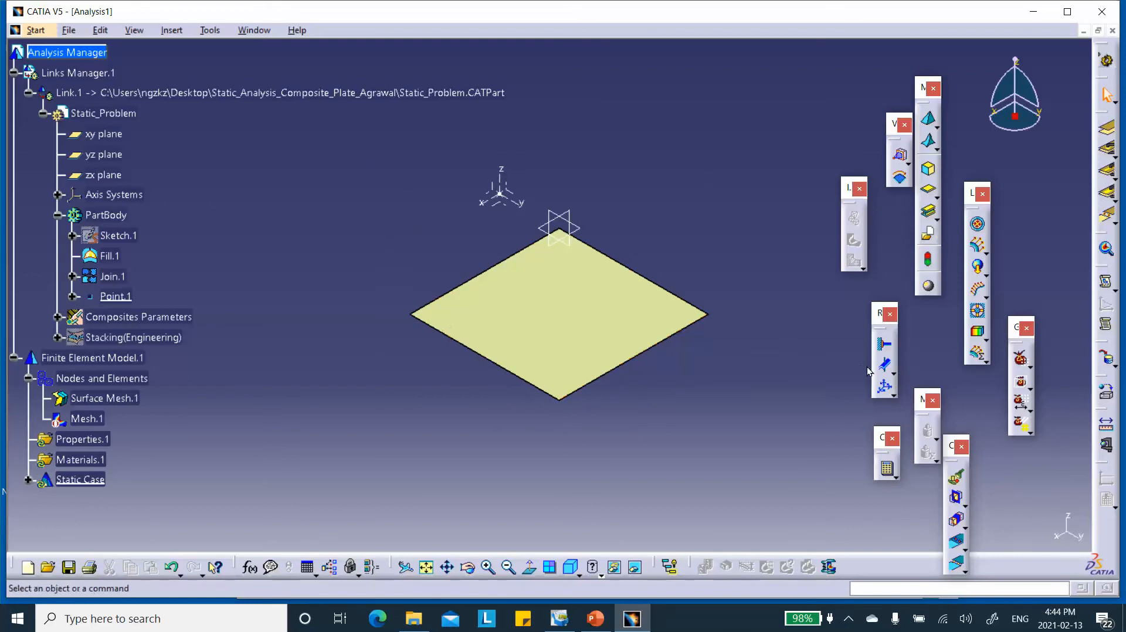
Clamp all four edges of the plate
{"action": "left_click", "coordinate": [886, 347]}
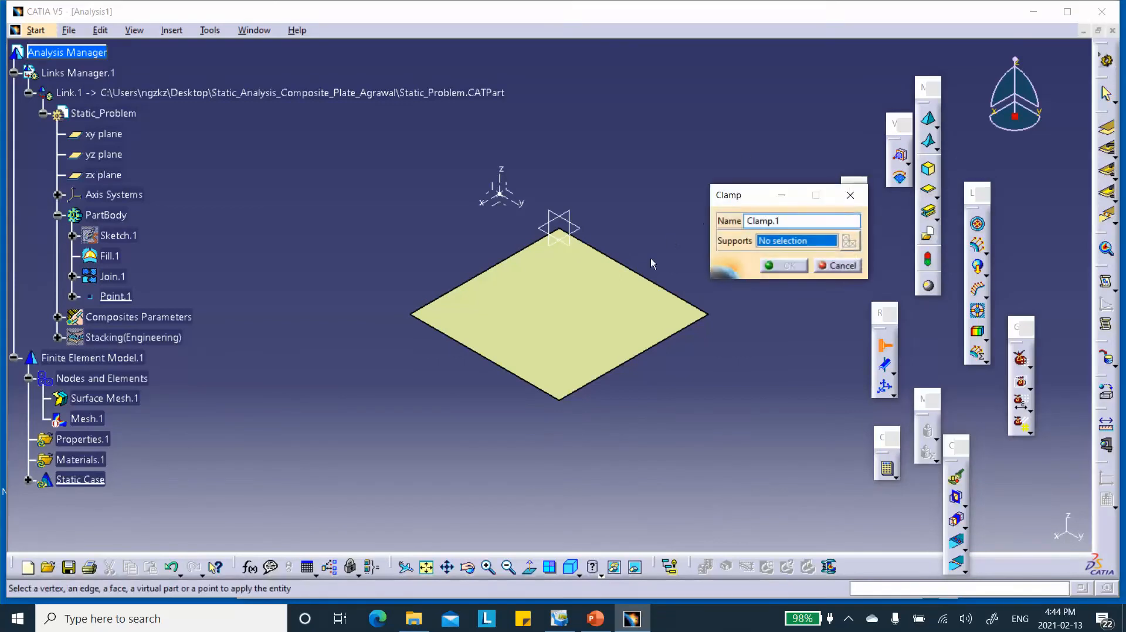
{"action": "left_click", "coordinate": [649, 277]}
{"action": "left_click", "coordinate": [473, 277]}
{"action": "left_click", "coordinate": [470, 358]}
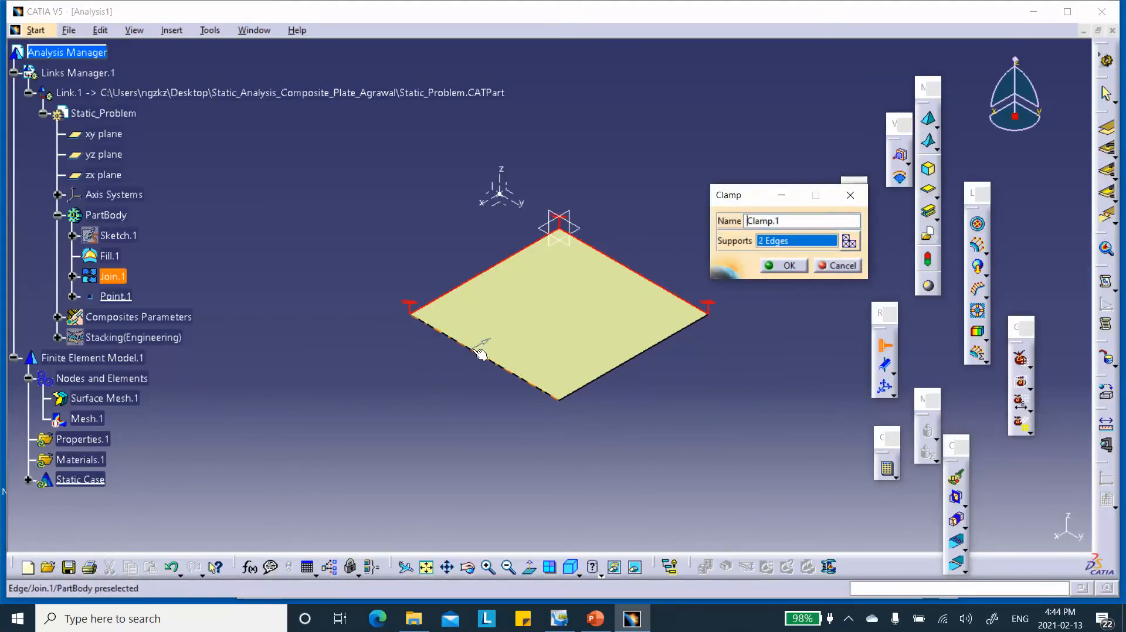
{"action": "left_click", "coordinate": [633, 359]}
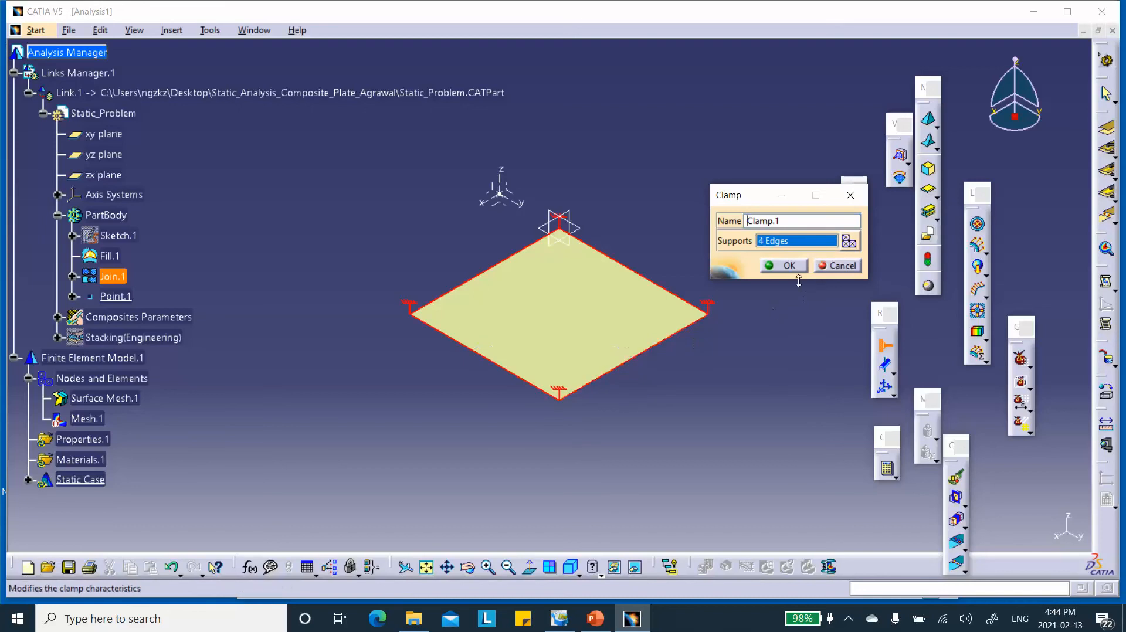
{"action": "left_click", "coordinate": [788, 267]}
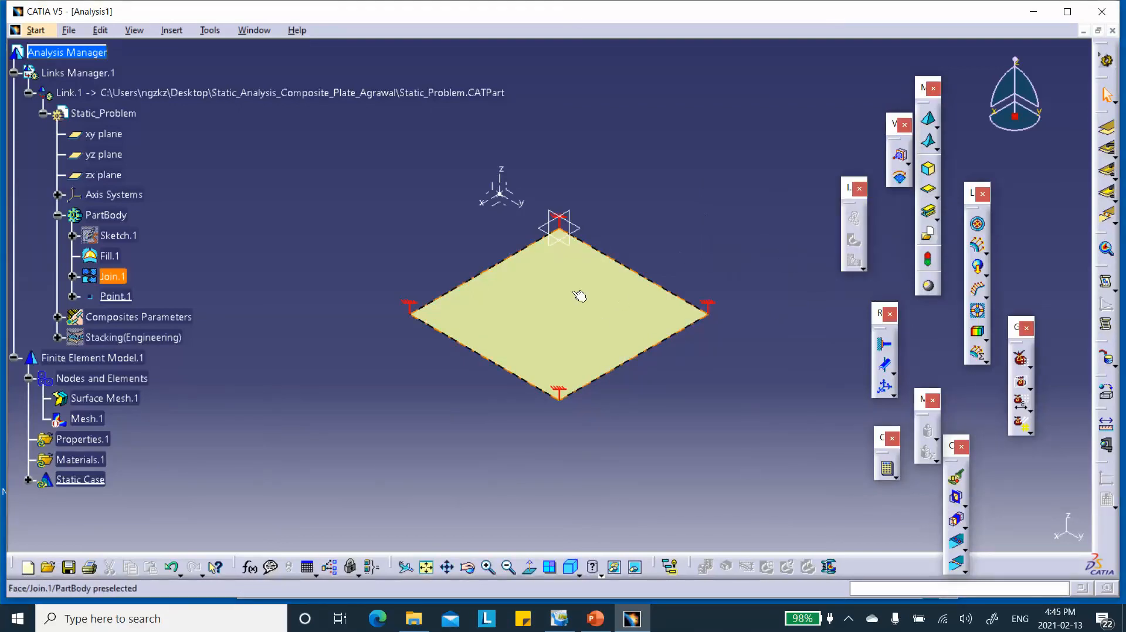
Apply a pressure of 10 Pa to the plate face
{"action": "left_click", "coordinate": [978, 229]}
{"action": "left_click", "coordinate": [537, 322]}
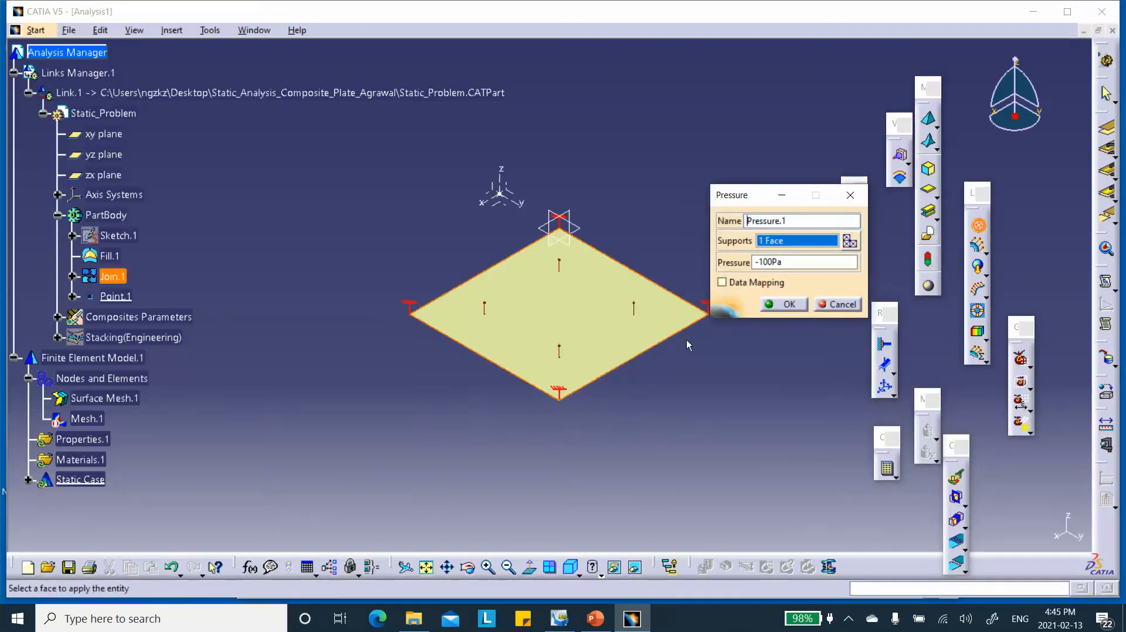
{"action": "double_click", "coordinate": [783, 260]}
{"action": "type", "text": "10"}
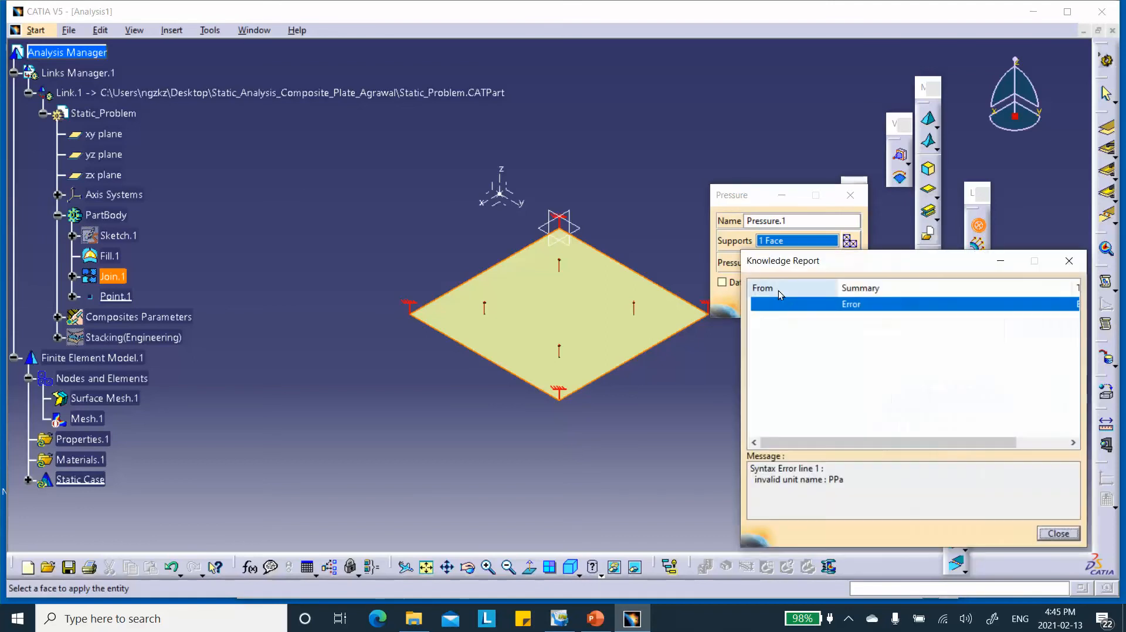
{"action": "left_click", "coordinate": [1058, 533]}
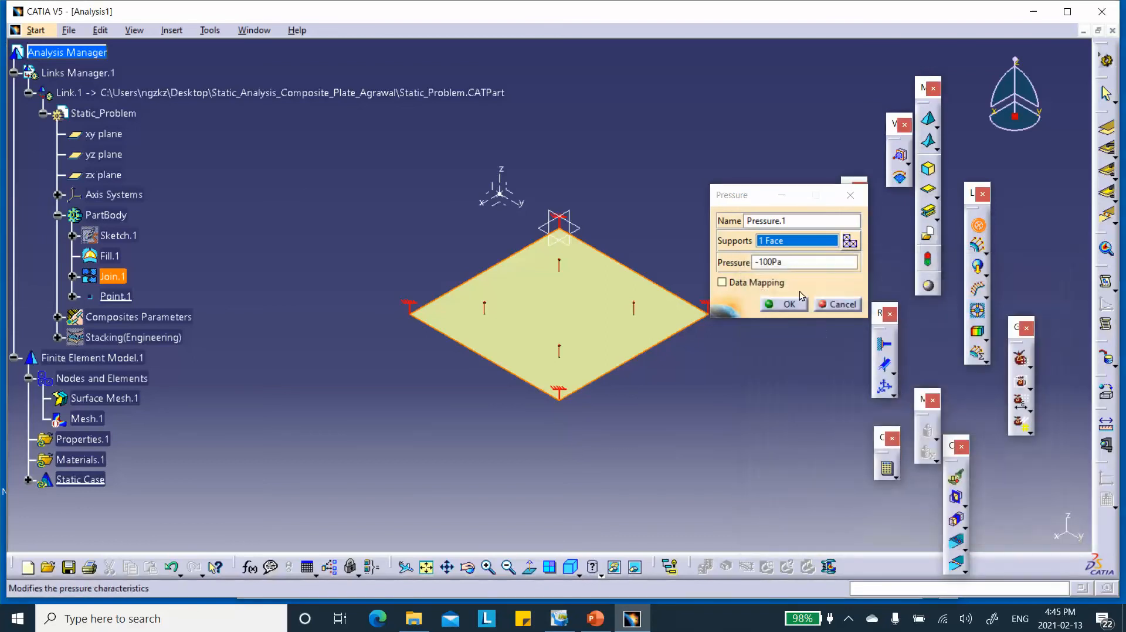
{"action": "left_click", "coordinate": [788, 262]}
{"action": "key", "text": "Return"}
{"action": "type", "text": "1"}
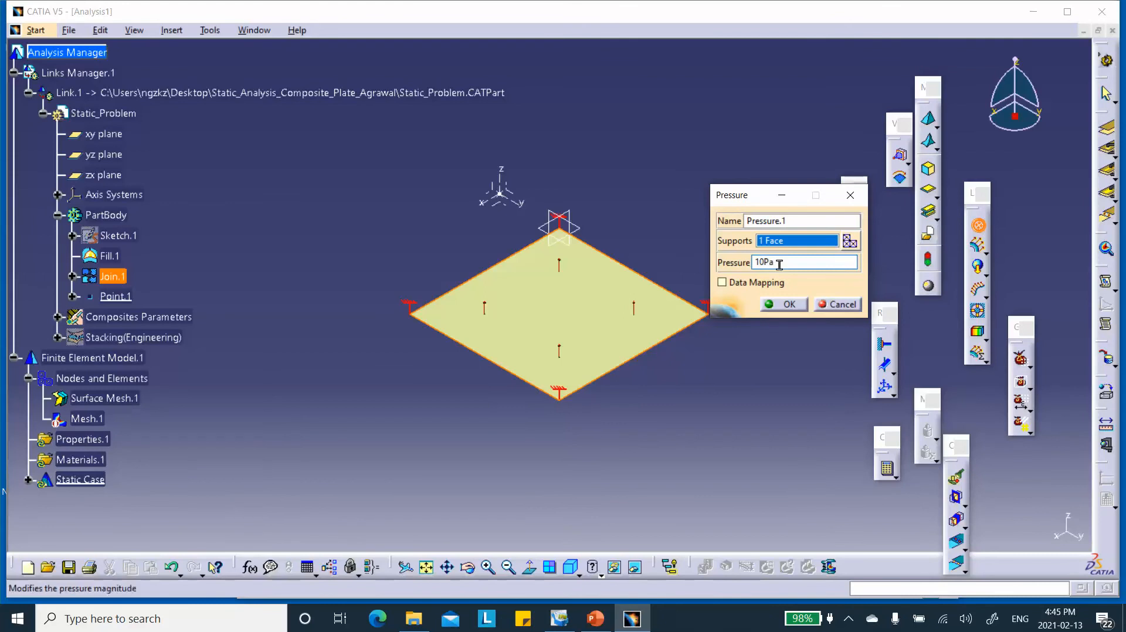
{"action": "left_click", "coordinate": [794, 300]}
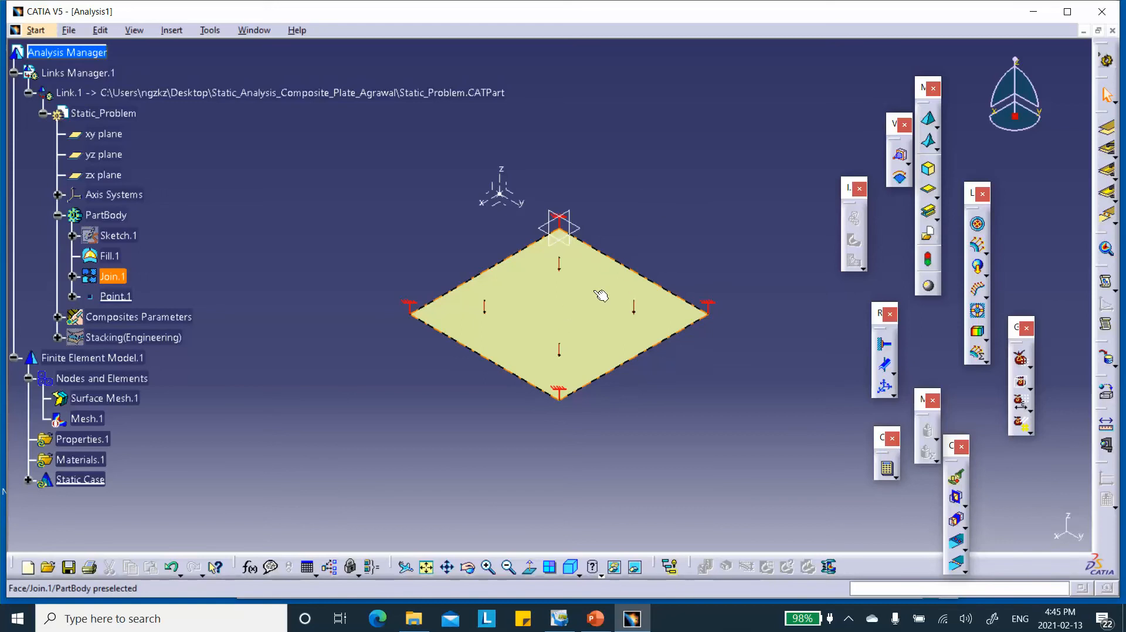
Try to compute the static case of the clamped plate
{"action": "middle_click_drag", "start_coordinate": [571, 312], "coordinate": [543, 282]}
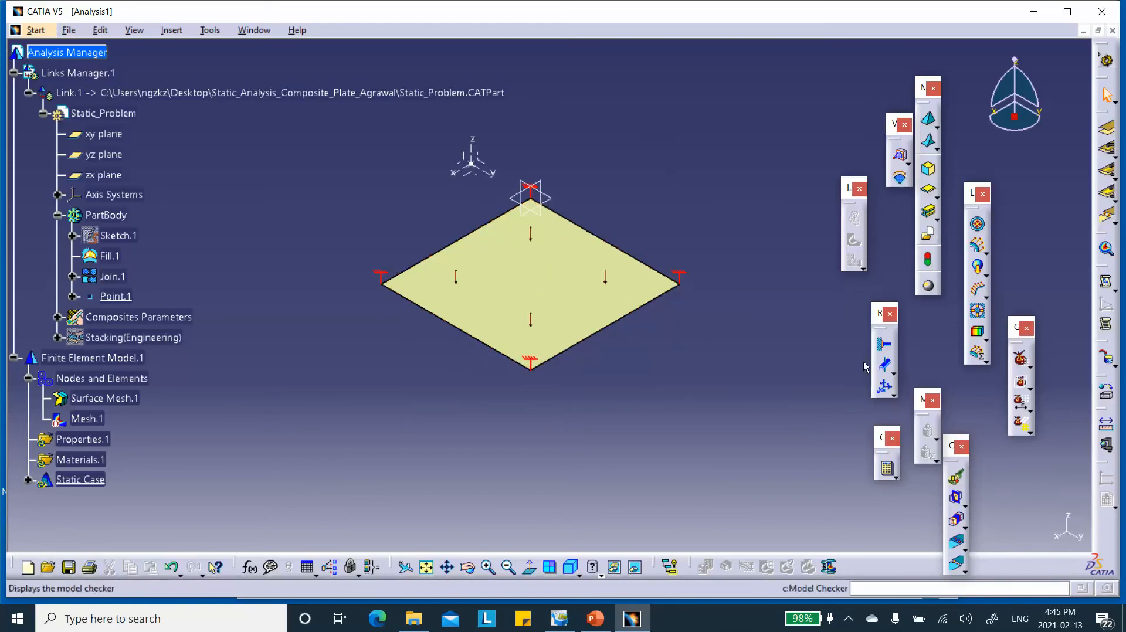
{"action": "left_click", "coordinate": [894, 476]}
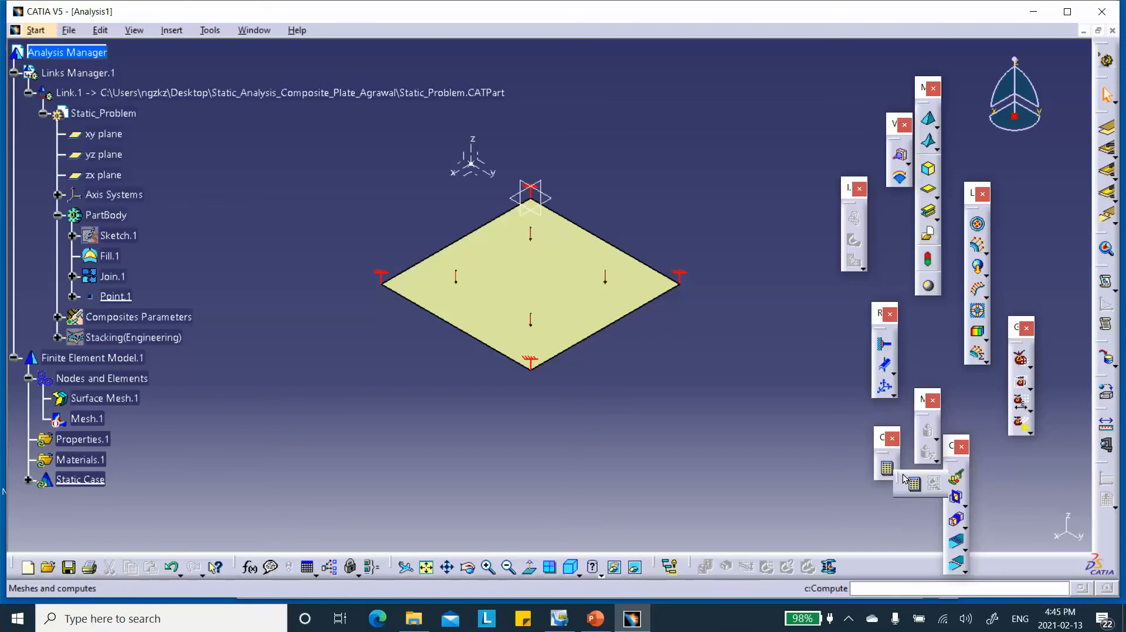
{"action": "left_click", "coordinate": [909, 482]}
{"action": "left_click", "coordinate": [1004, 528]}
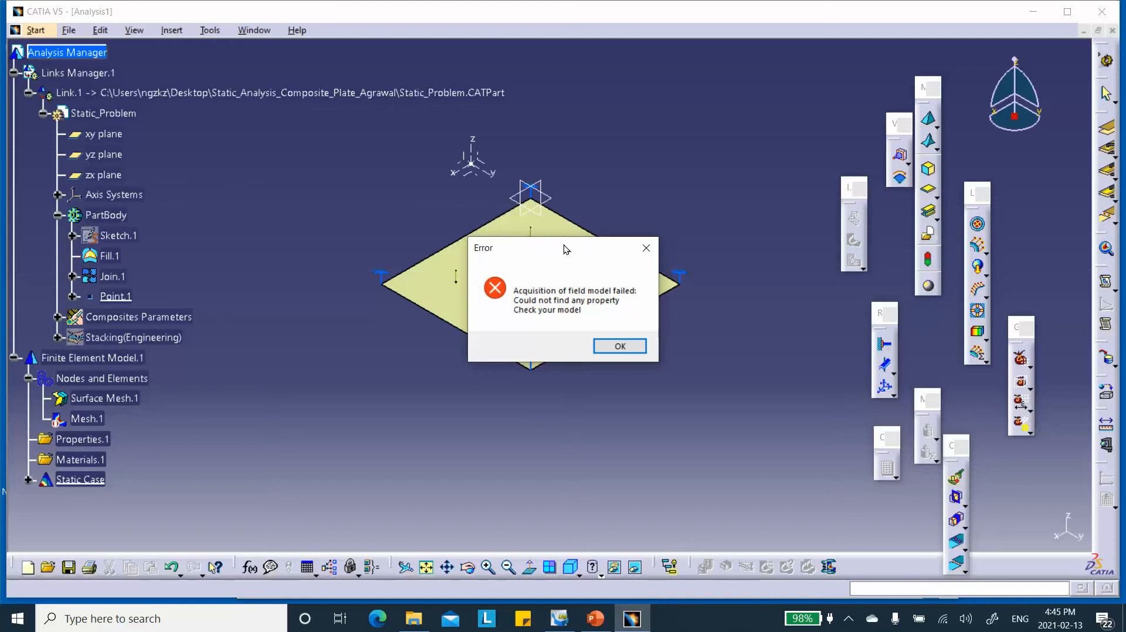
{"action": "left_click", "coordinate": [619, 346]}
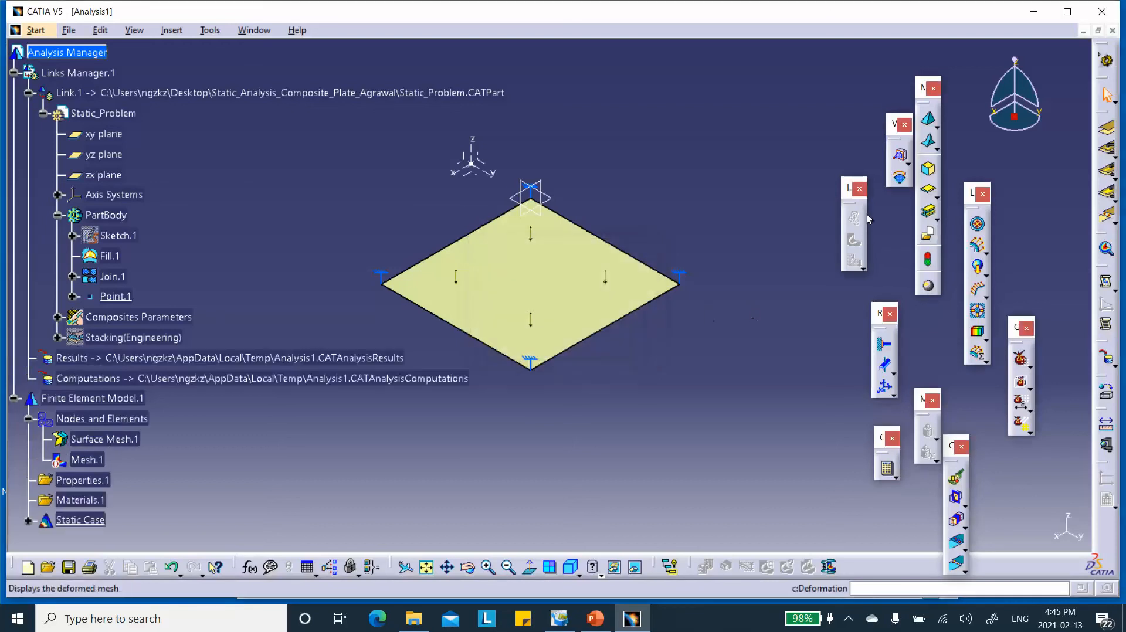
Create an imported composite property supported by the plate face, with the analysis set to By ply
{"action": "left_click", "coordinate": [934, 193]}
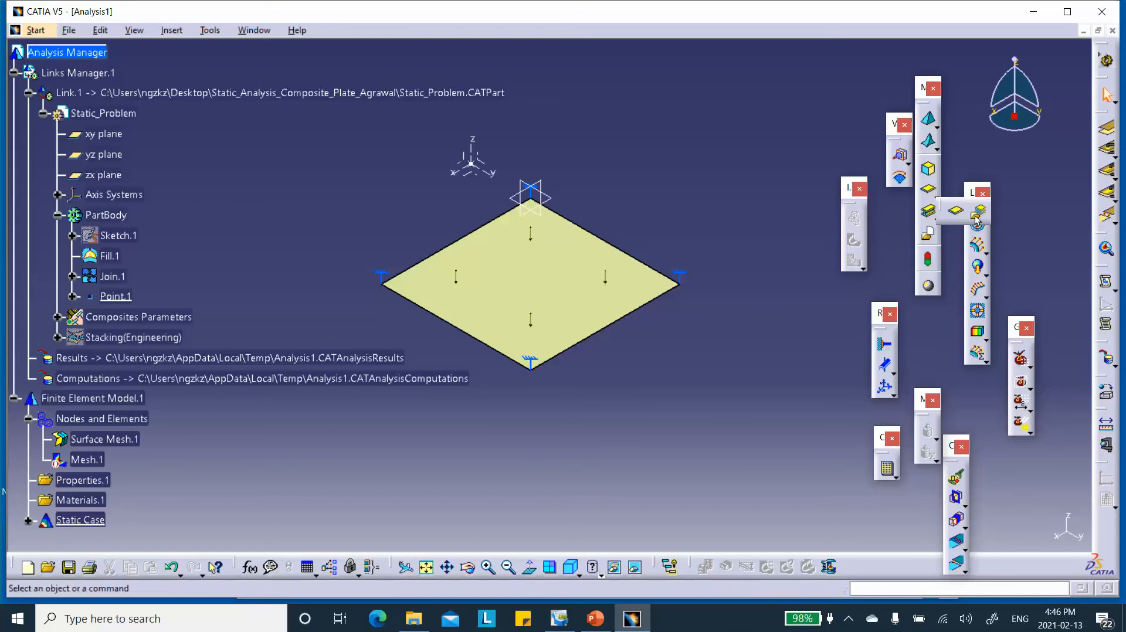
{"action": "left_click", "coordinate": [978, 212]}
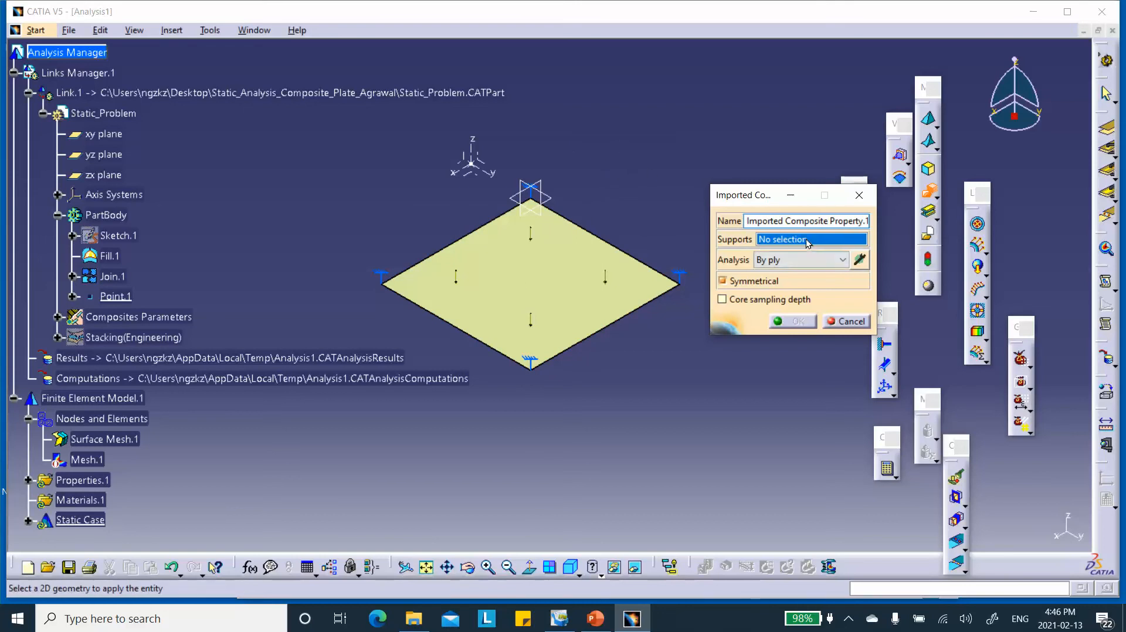
{"action": "left_click", "coordinate": [535, 302]}
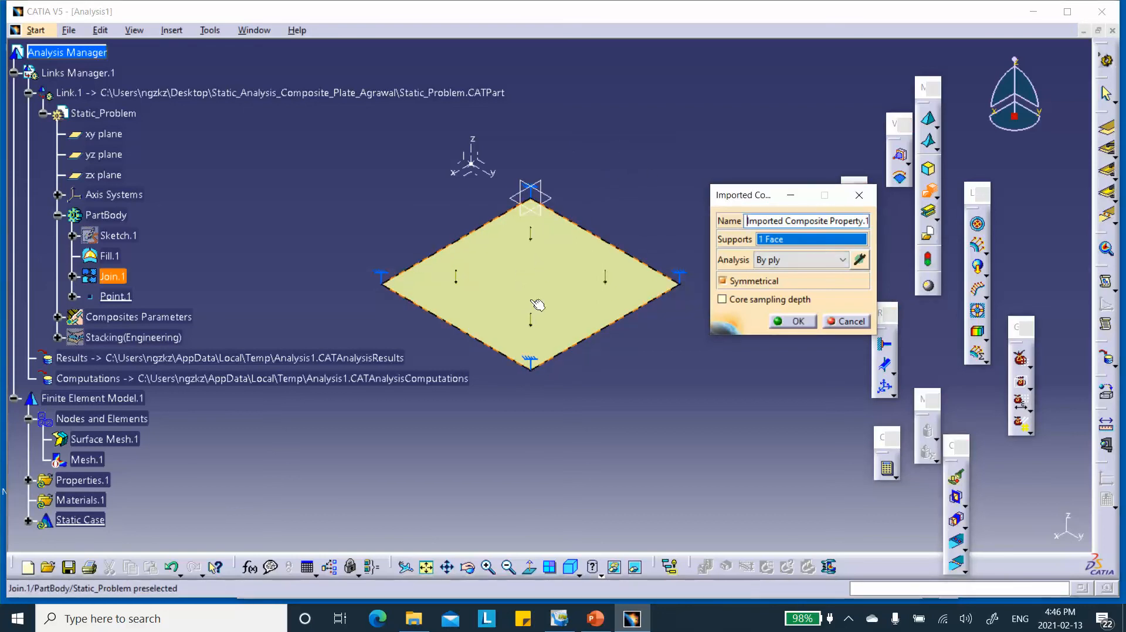
{"action": "left_click", "coordinate": [795, 259]}
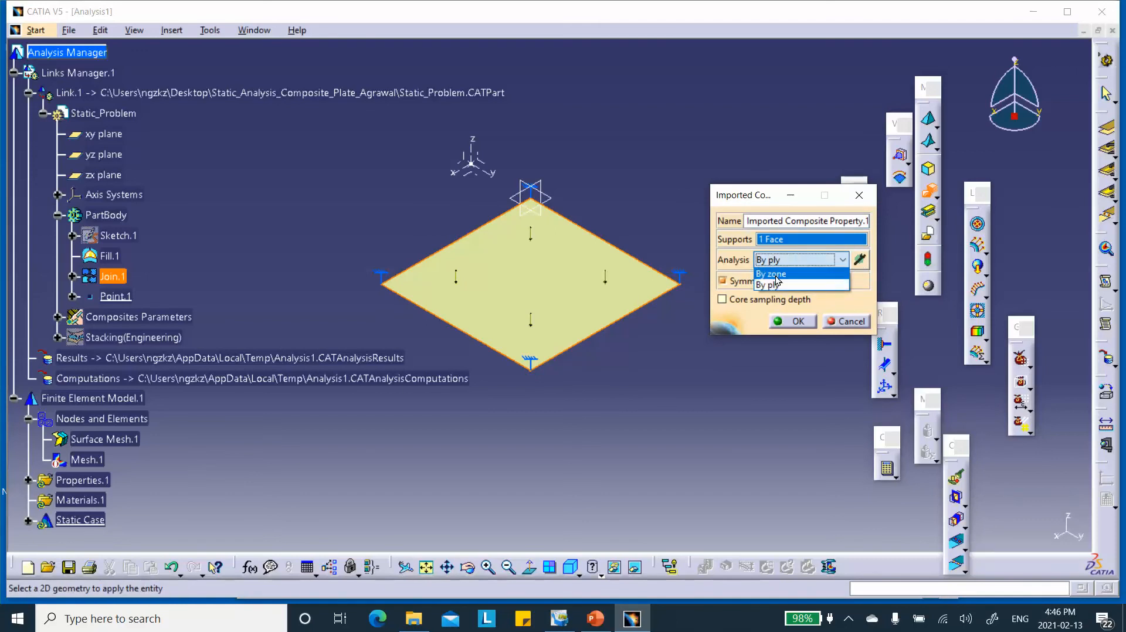
{"action": "left_click", "coordinate": [779, 286]}
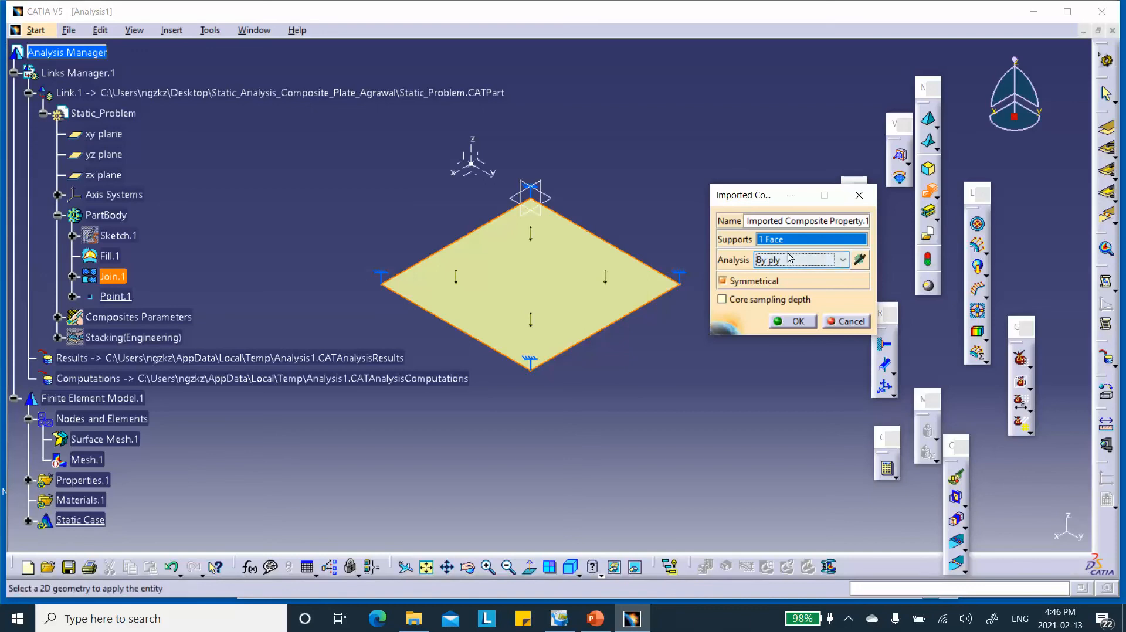
Filter the imported composite property's ply selection to Plies Group.1 of the engineering stacking
{"action": "left_click", "coordinate": [860, 259]}
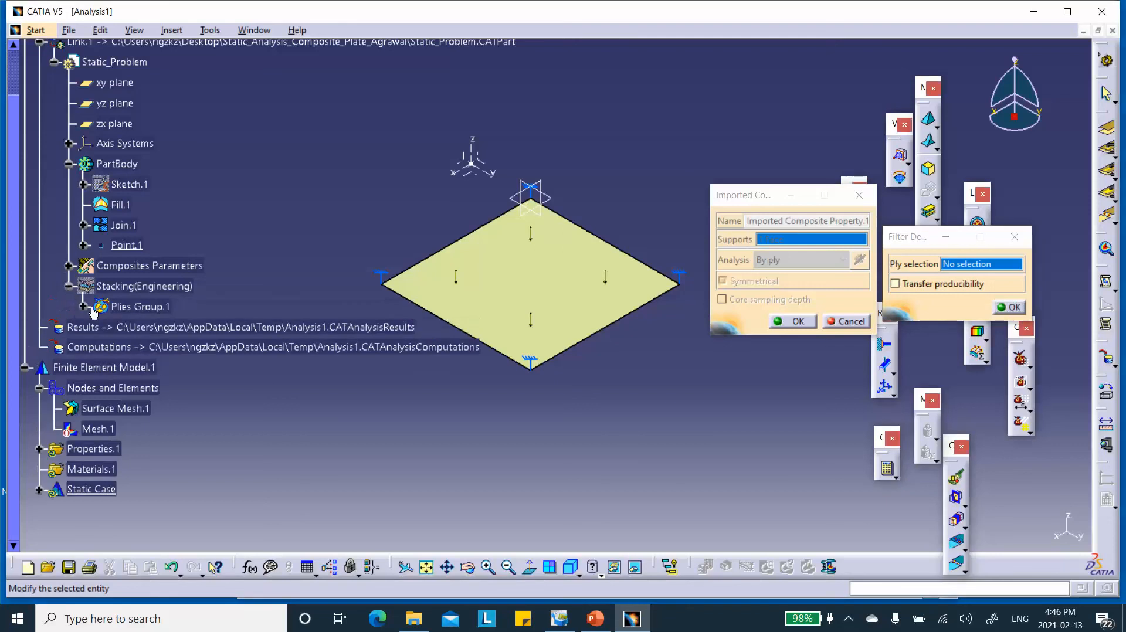
{"action": "left_click", "coordinate": [84, 307]}
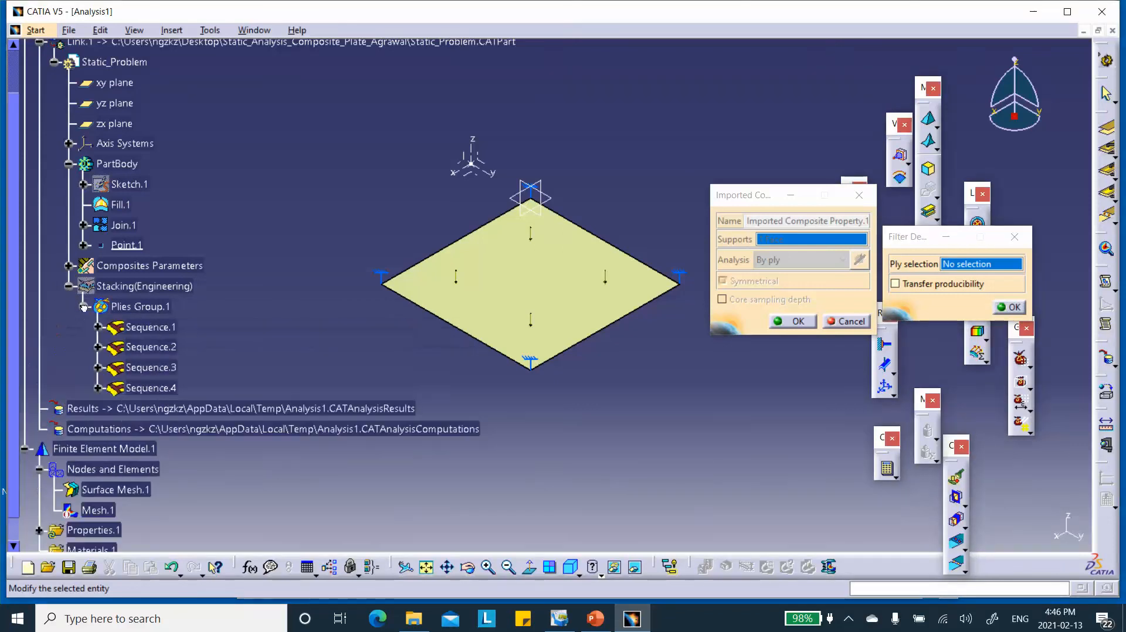
{"action": "left_click", "coordinate": [153, 306]}
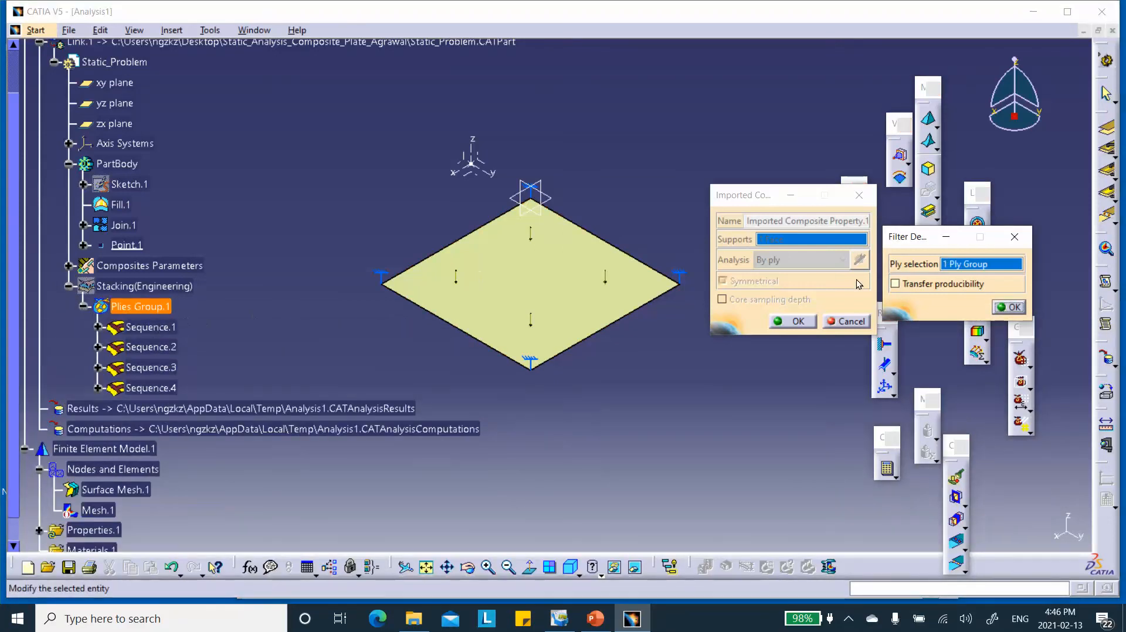
{"action": "left_click", "coordinate": [1009, 306]}
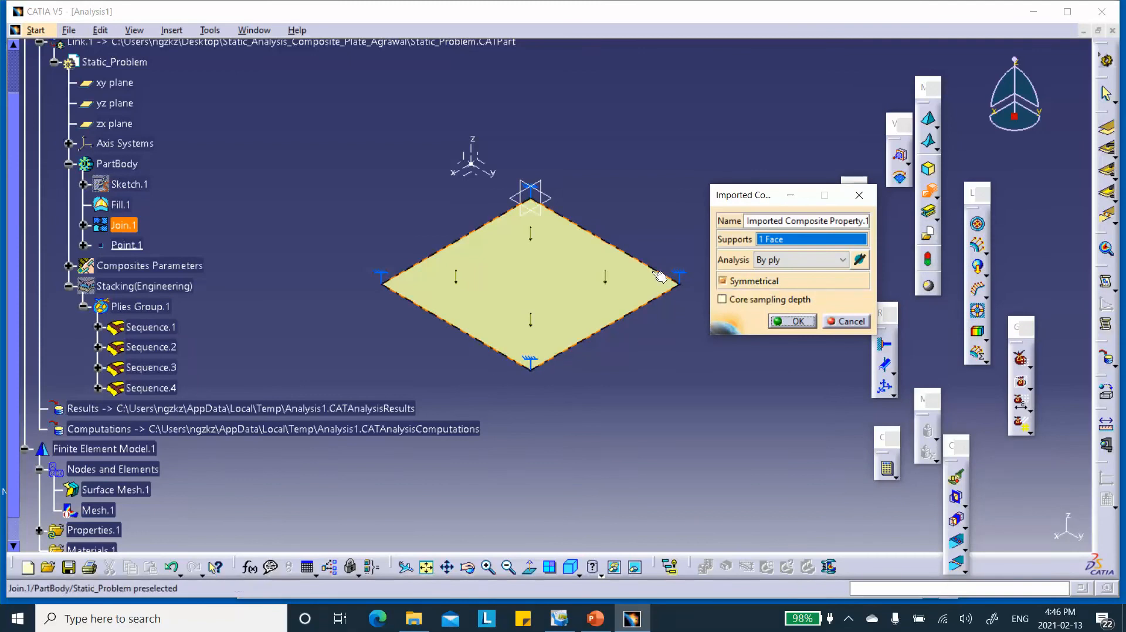
Review the layup and reference surface slide in PowerPoint, and accept the imported composite property back in CATIA
{"action": "left_click", "coordinate": [589, 614]}
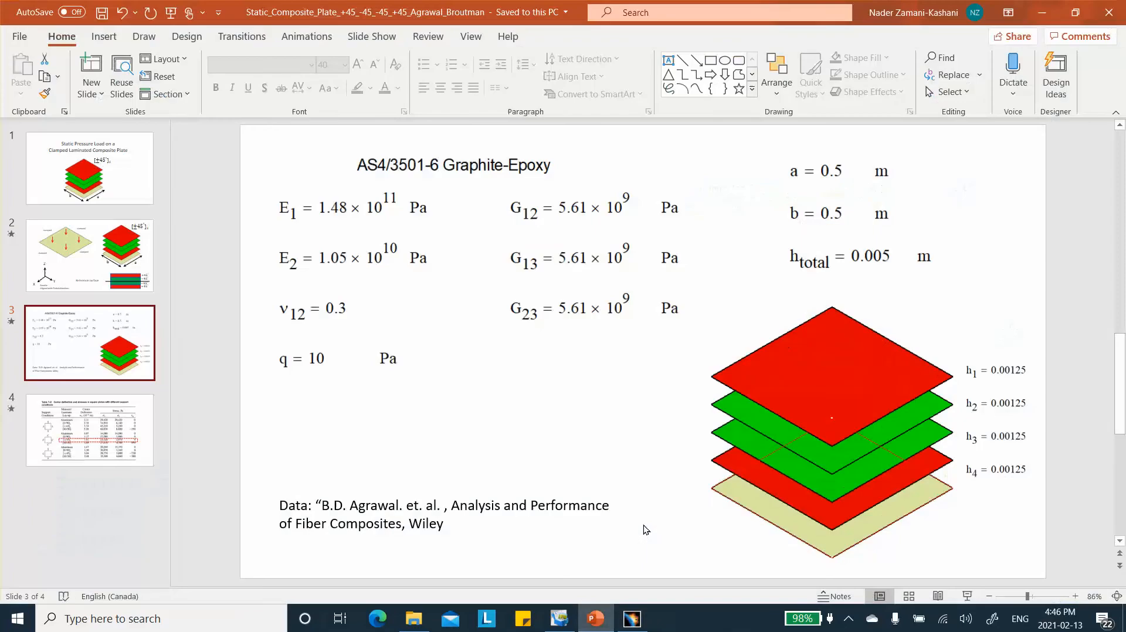
{"action": "left_click", "coordinate": [89, 255]}
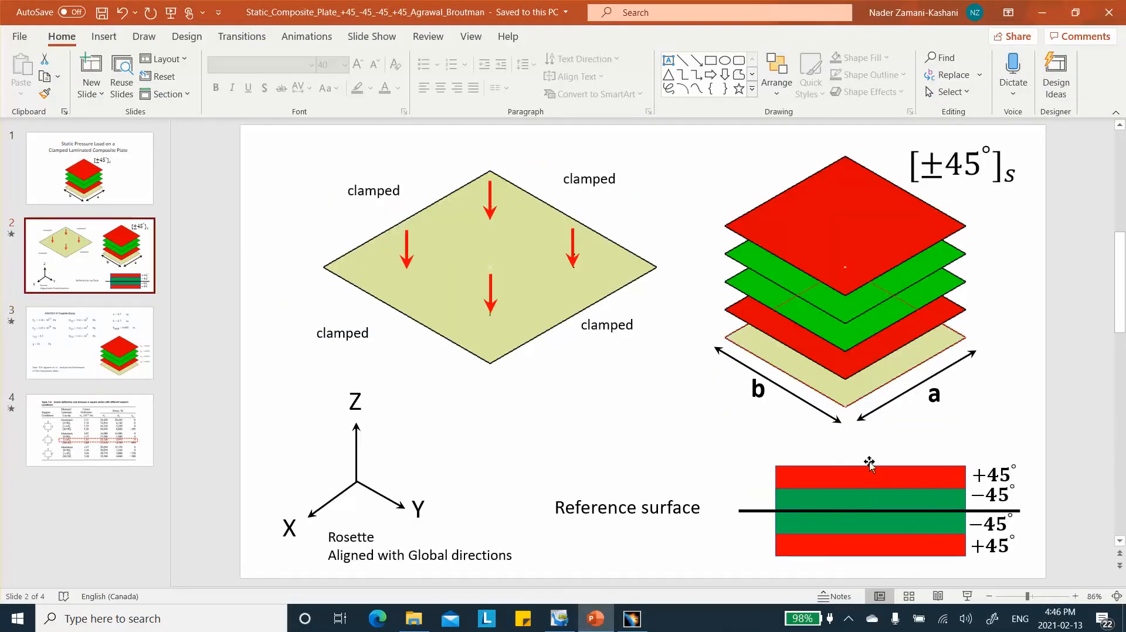
{"action": "left_click", "coordinate": [1041, 12]}
{"action": "left_click", "coordinate": [795, 321]}
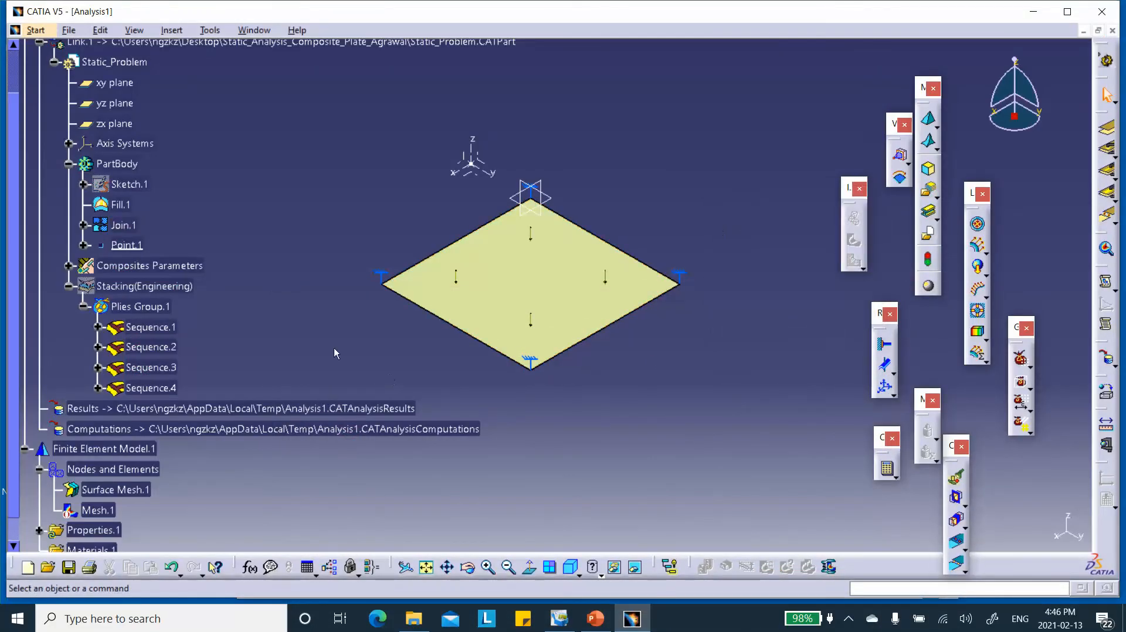
Save the analysis document as Static_Analysis1 in the Static_Analysis_Composite_Plate_Agrawal folder through Save Management
{"action": "left_click", "coordinate": [68, 31]}
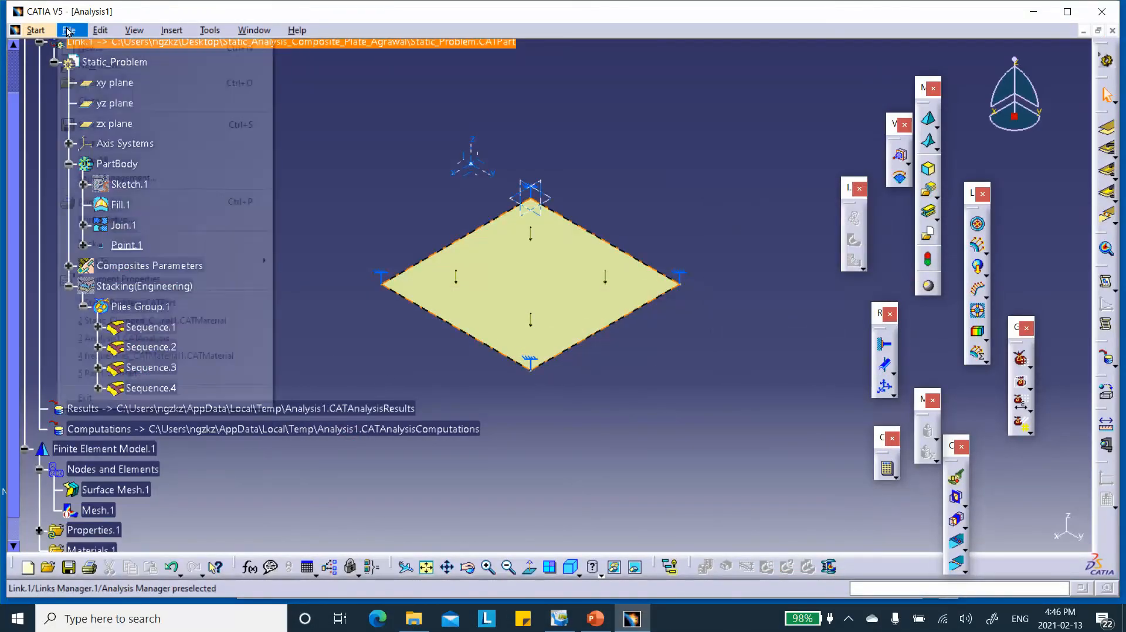
{"action": "left_click", "coordinate": [120, 178]}
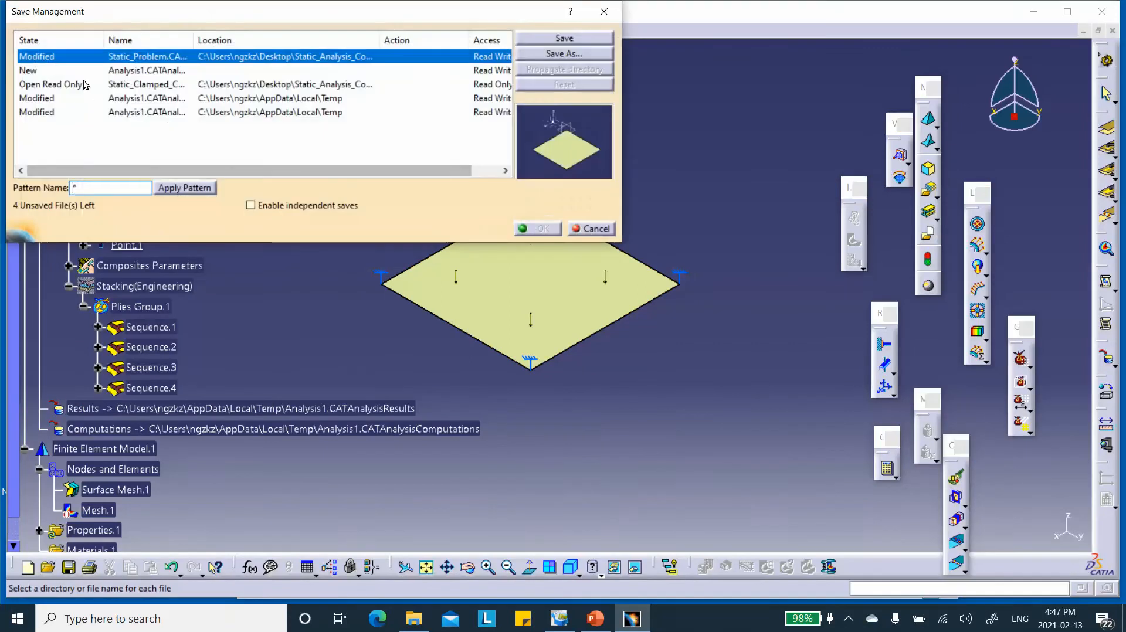
{"action": "left_click", "coordinate": [481, 71]}
{"action": "left_click", "coordinate": [540, 54]}
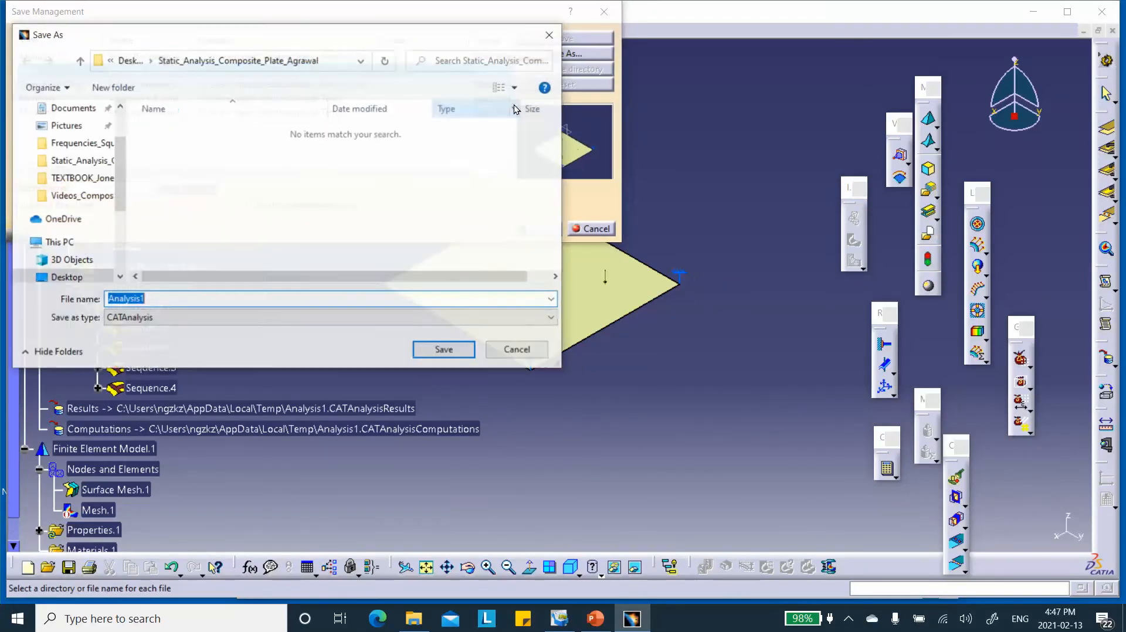
{"action": "left_click", "coordinate": [107, 297]}
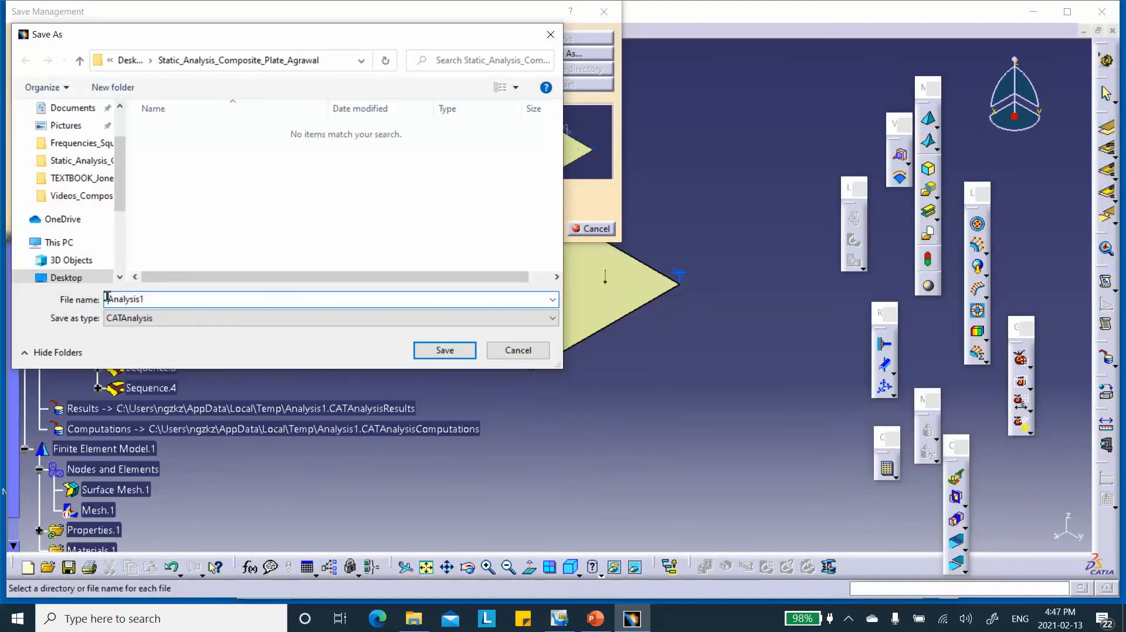
{"action": "type", "text": "Static_"}
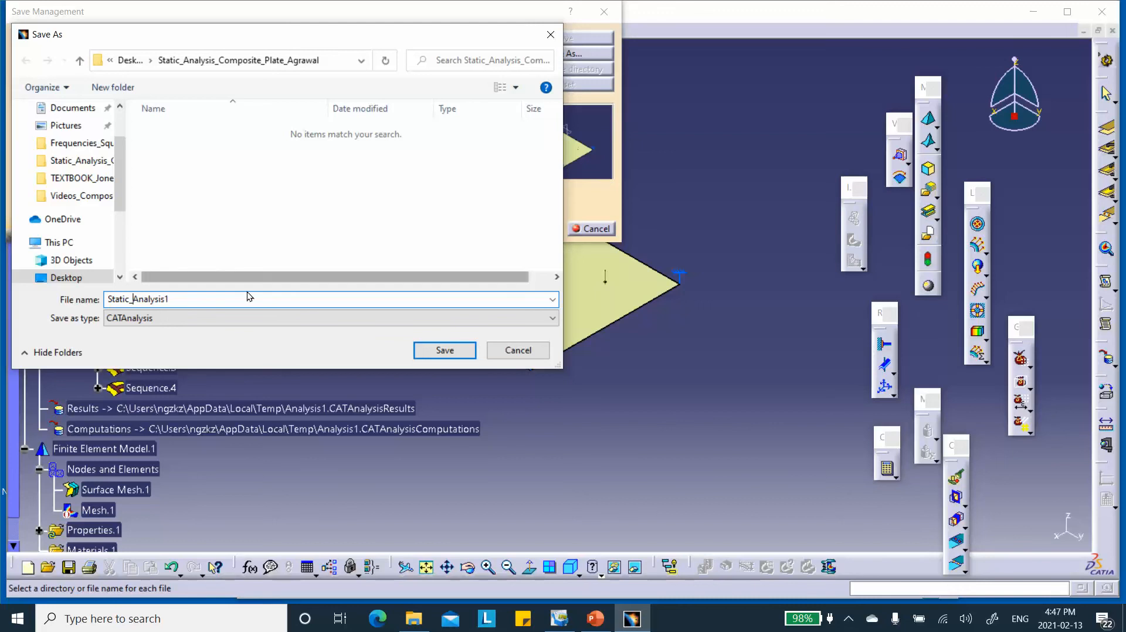
{"action": "left_click", "coordinate": [445, 350]}
{"action": "left_click", "coordinate": [534, 228]}
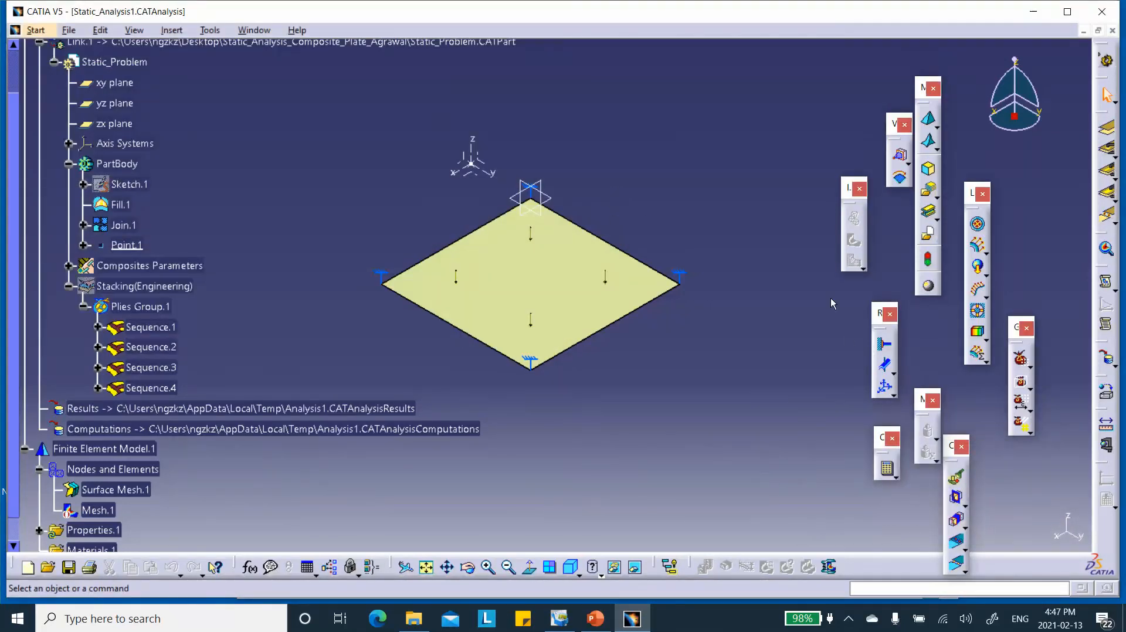
Compute the static case of the clamped plate and display its deformed mesh
{"action": "left_click", "coordinate": [886, 468]}
{"action": "left_click", "coordinate": [1003, 527]}
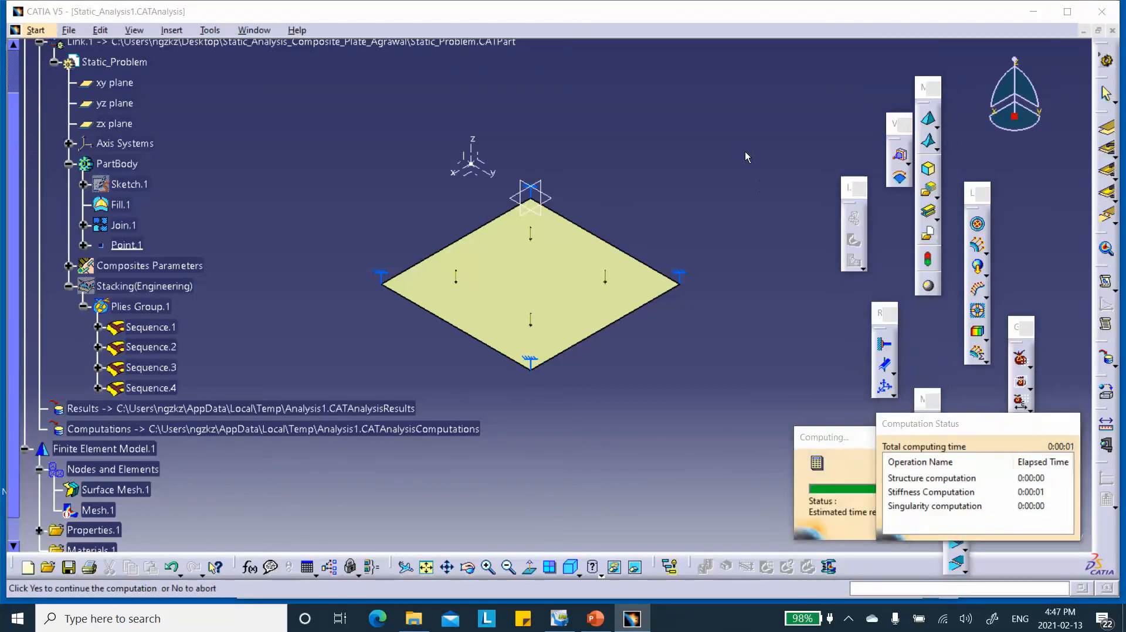
{"action": "left_click", "coordinate": [1019, 534]}
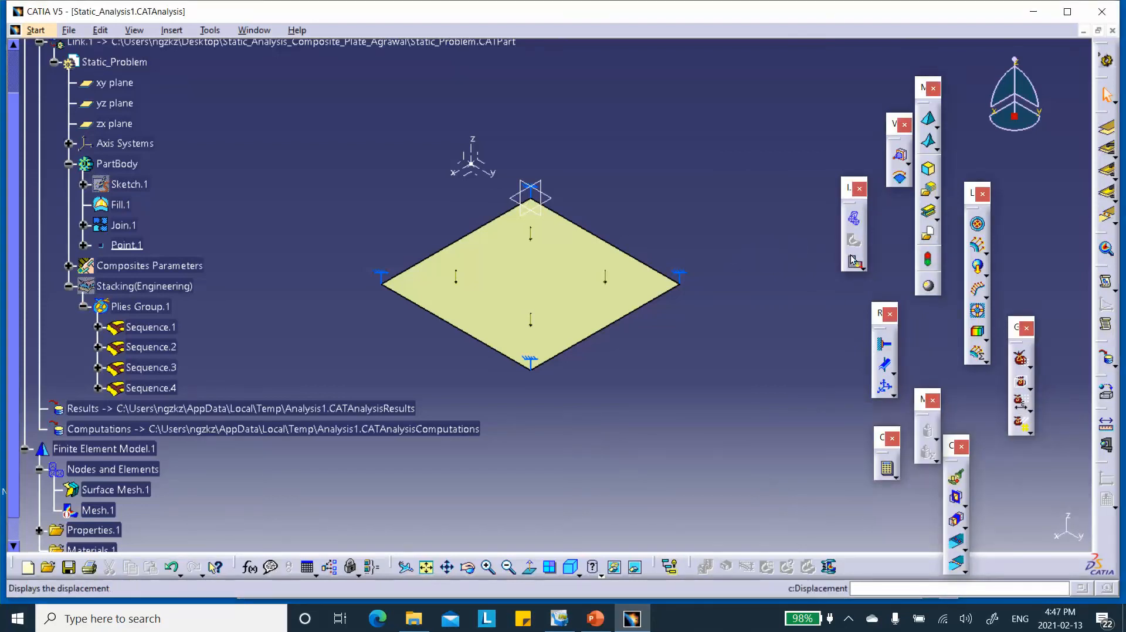
{"action": "left_click", "coordinate": [855, 220]}
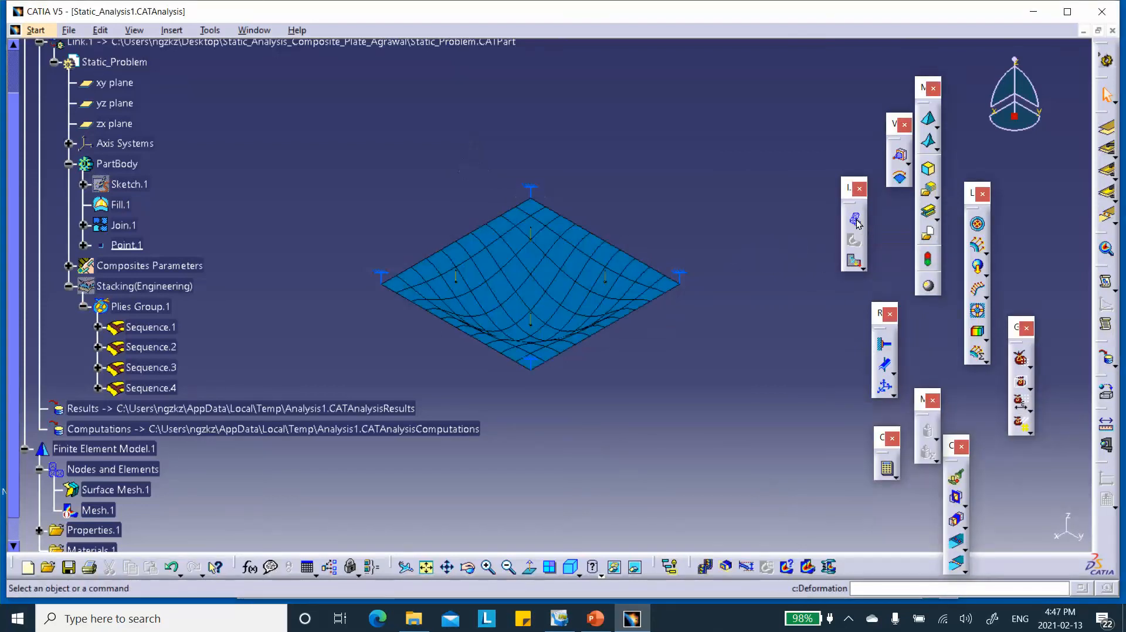
{"action": "middle_click_drag", "start_coordinate": [671, 346], "coordinate": [670, 321]}
Display the plate's displacement image and change its type from Symbol to Average
{"action": "left_click", "coordinate": [853, 261]}
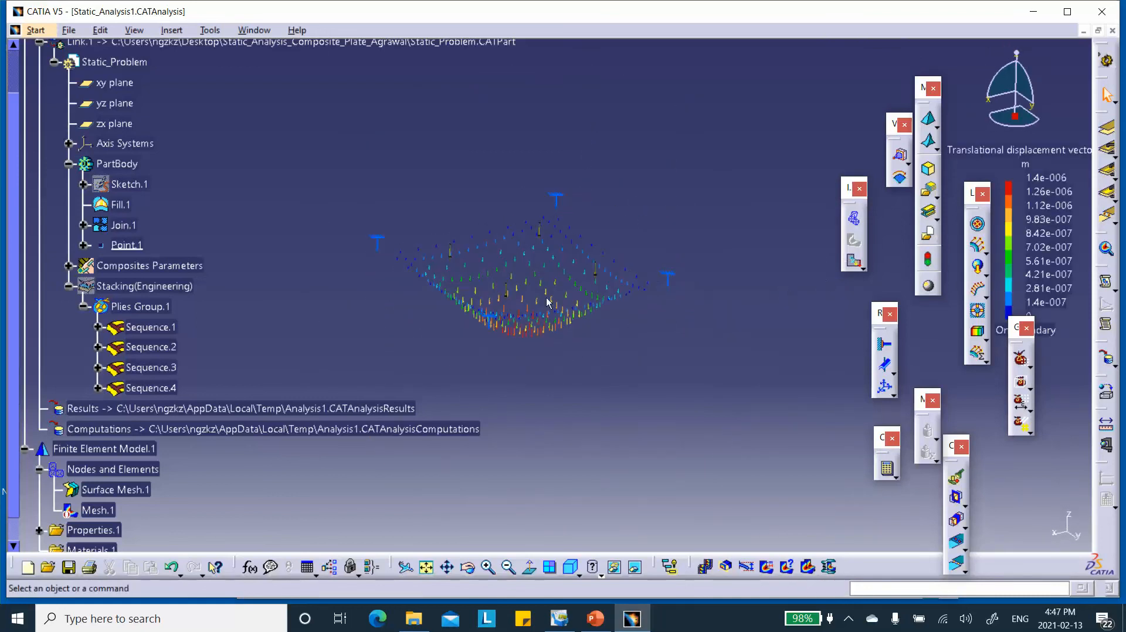
{"action": "double_click", "coordinate": [487, 273]}
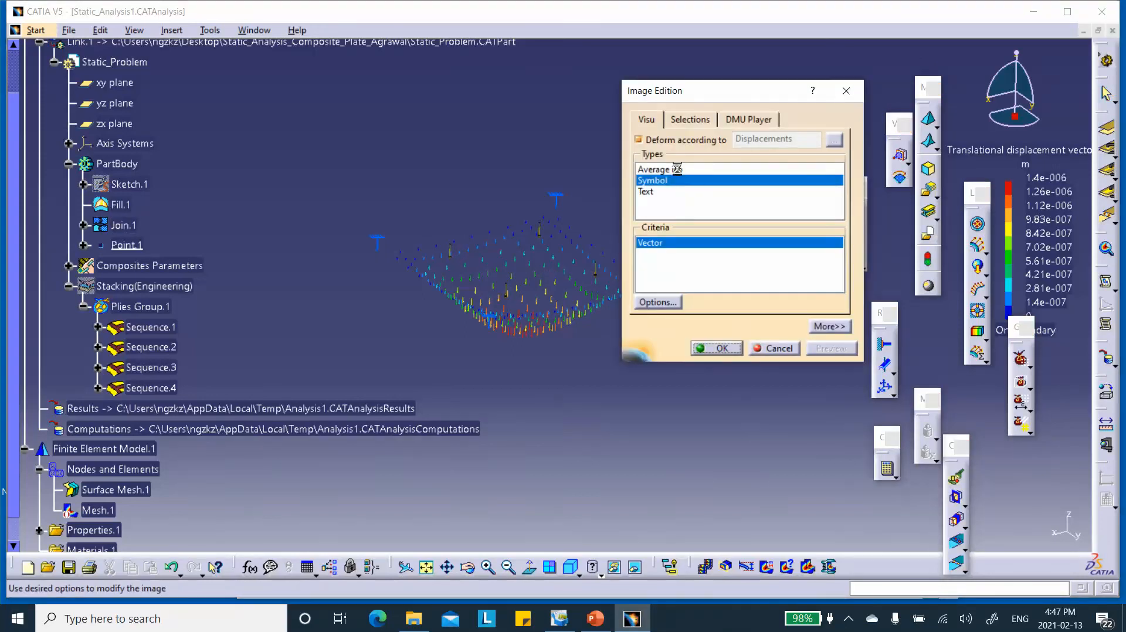
{"action": "left_click", "coordinate": [680, 170]}
{"action": "left_click", "coordinate": [718, 348]}
{"action": "middle_click_drag", "start_coordinate": [555, 233], "coordinate": [522, 188]}
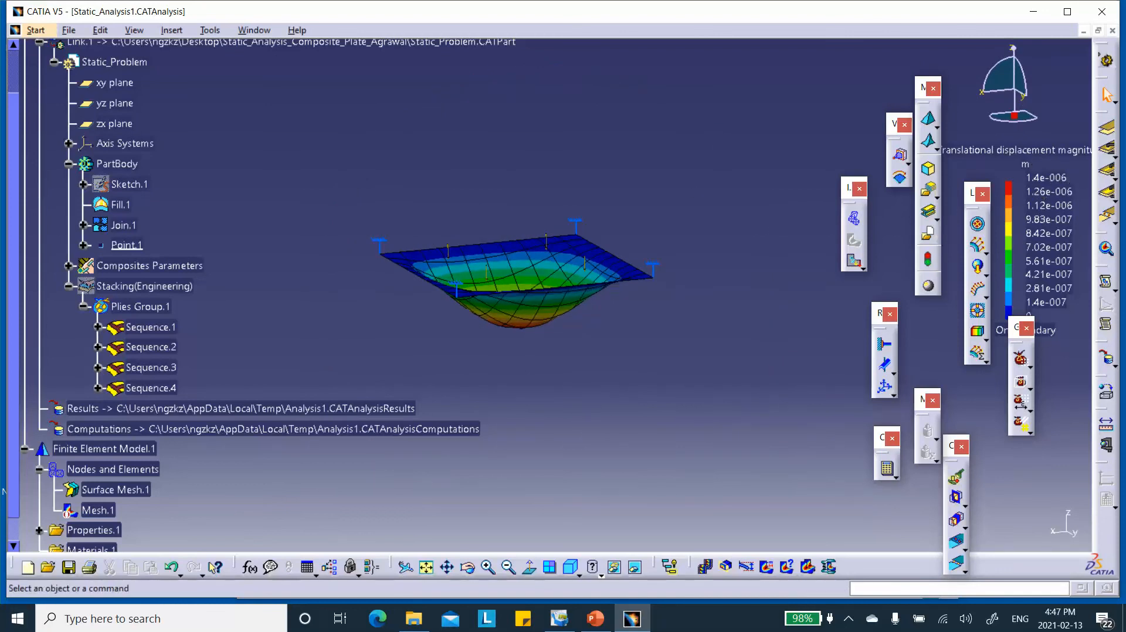
Switch to PowerPoint and examine Table 7-2 for the center deflection of the fully clamped ±45 symmetric plate
{"action": "left_click", "coordinate": [603, 623]}
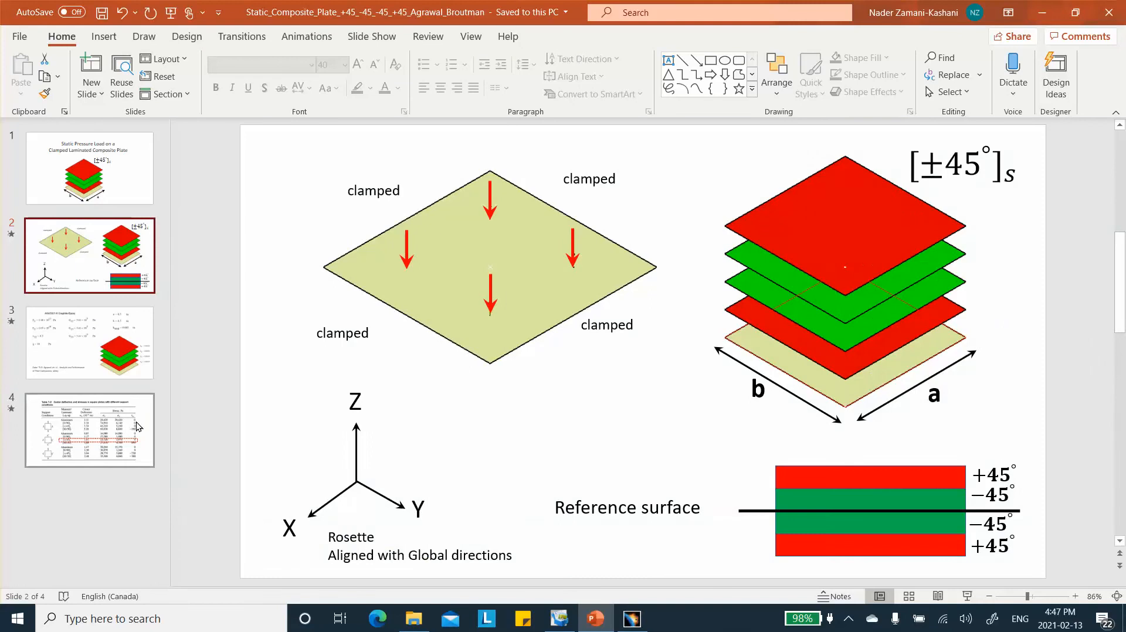
{"action": "left_click", "coordinate": [140, 423]}
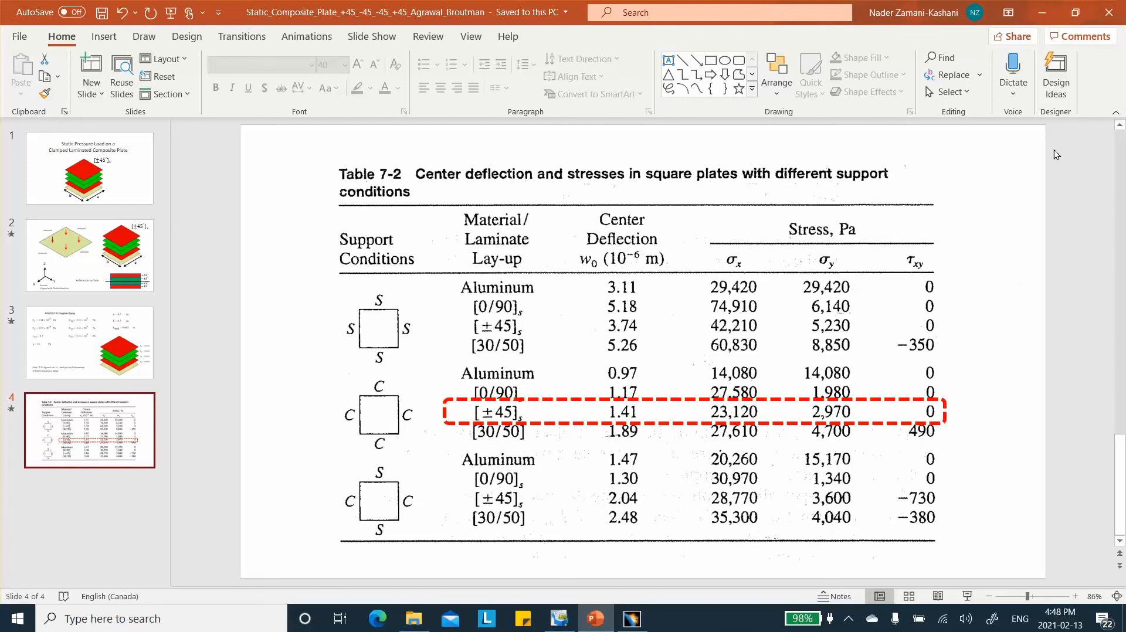
{"action": "left_click", "coordinate": [1042, 12]}
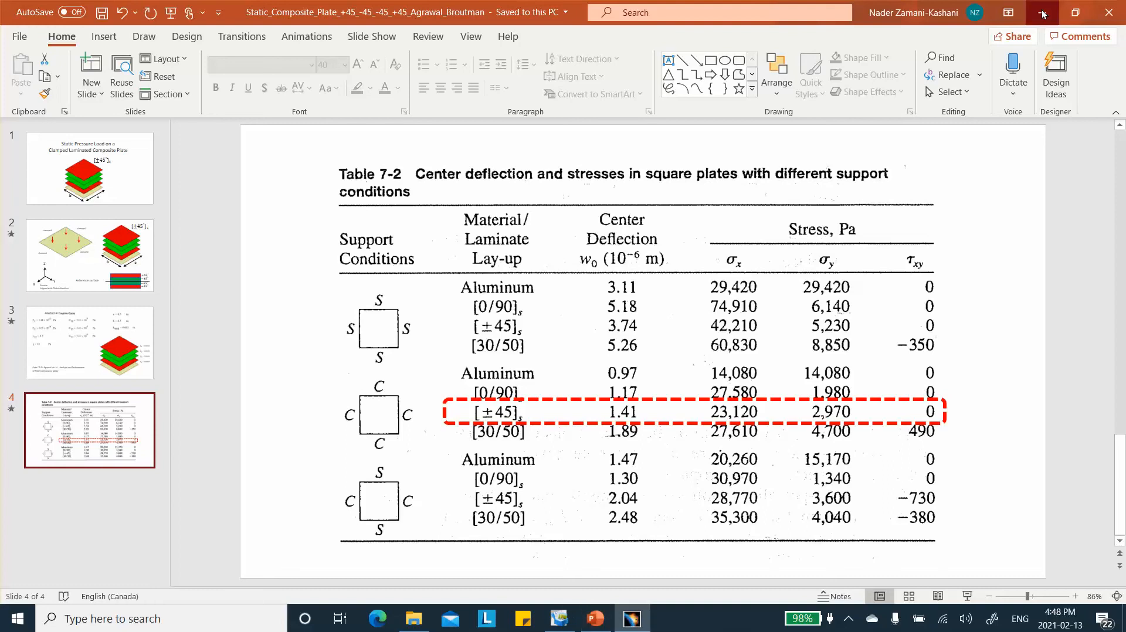
Deactivate the translational displacement magnitude image under the static case solution in CATIA
{"action": "scroll", "coordinate": [105, 328], "scroll_direction": "down", "scroll_amount": 5}
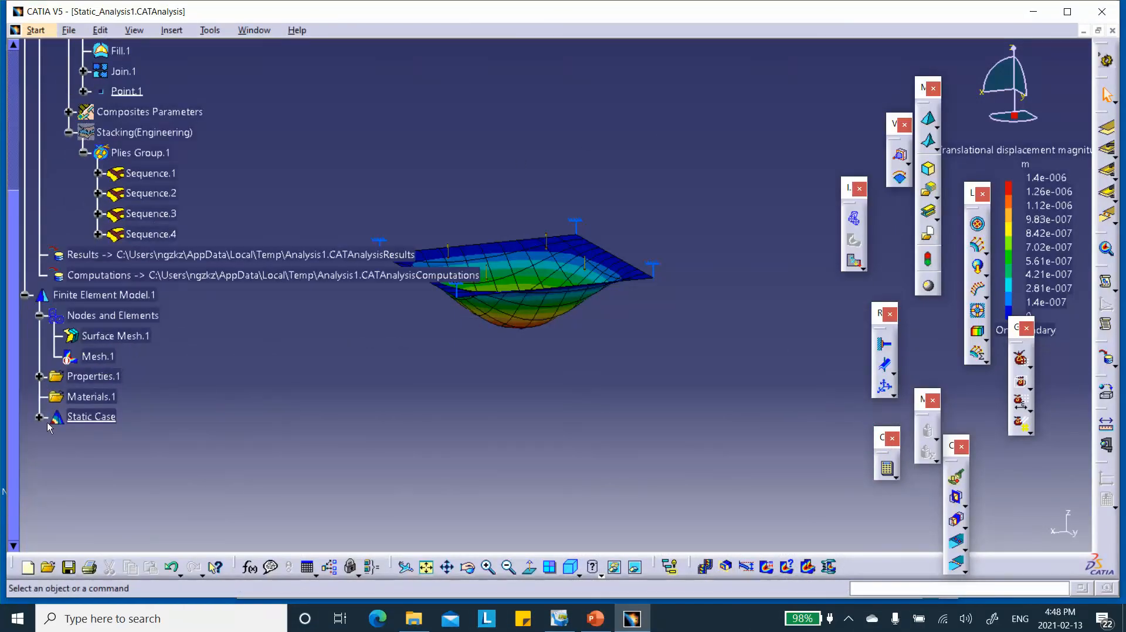
{"action": "left_click", "coordinate": [39, 418]}
{"action": "scroll", "coordinate": [234, 404], "scroll_direction": "down", "scroll_amount": 1}
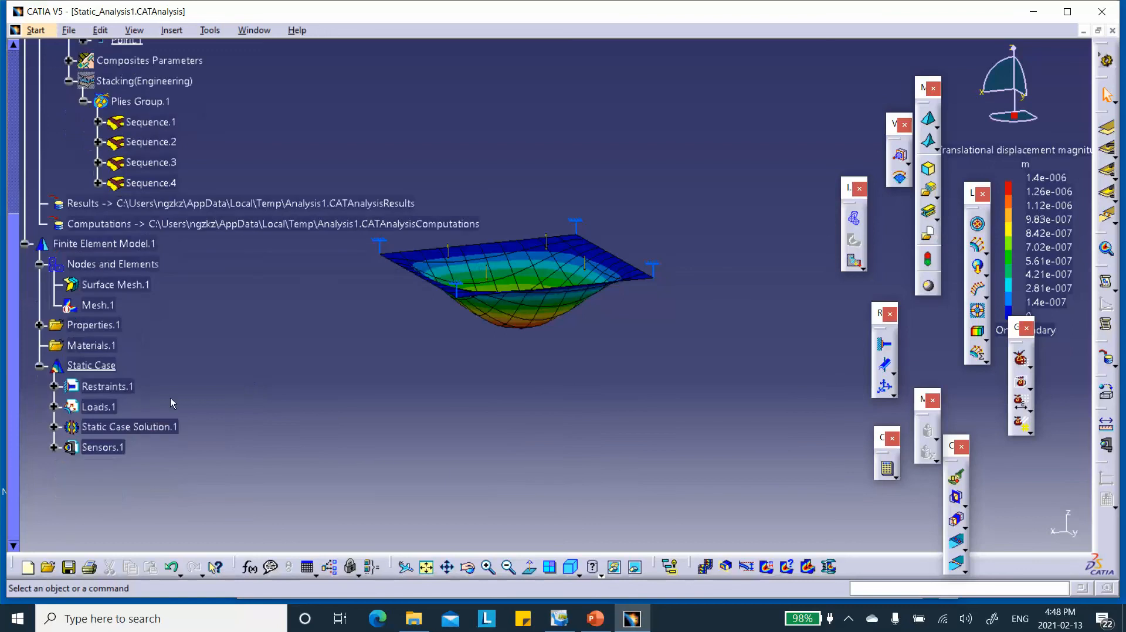
{"action": "left_click", "coordinate": [54, 427]}
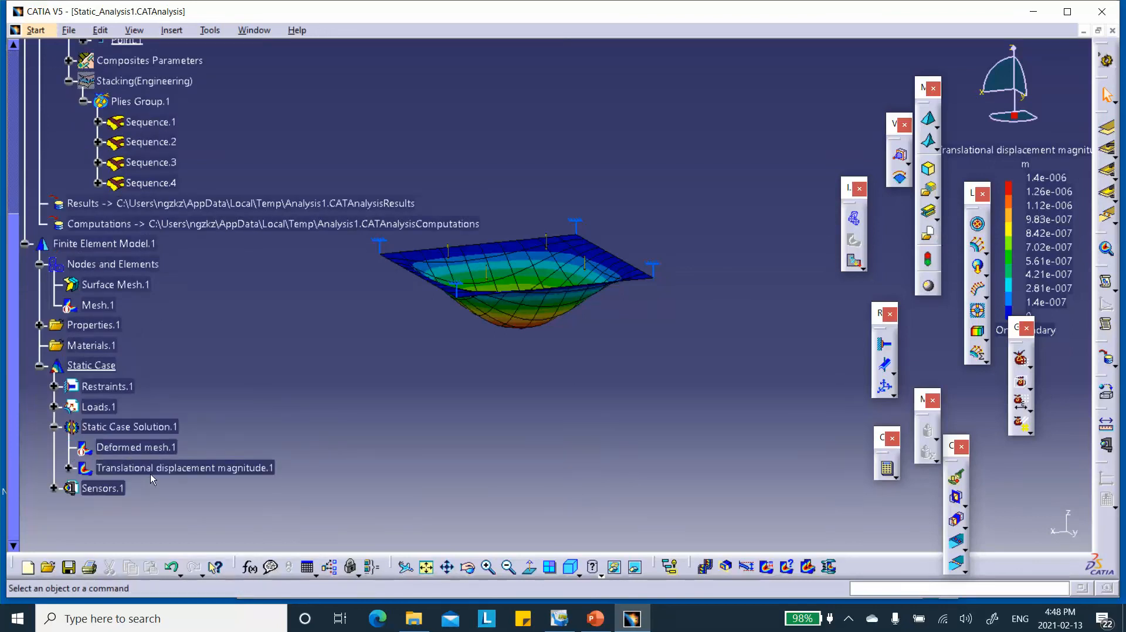
{"action": "right_click", "coordinate": [150, 469]}
{"action": "left_click", "coordinate": [184, 411]}
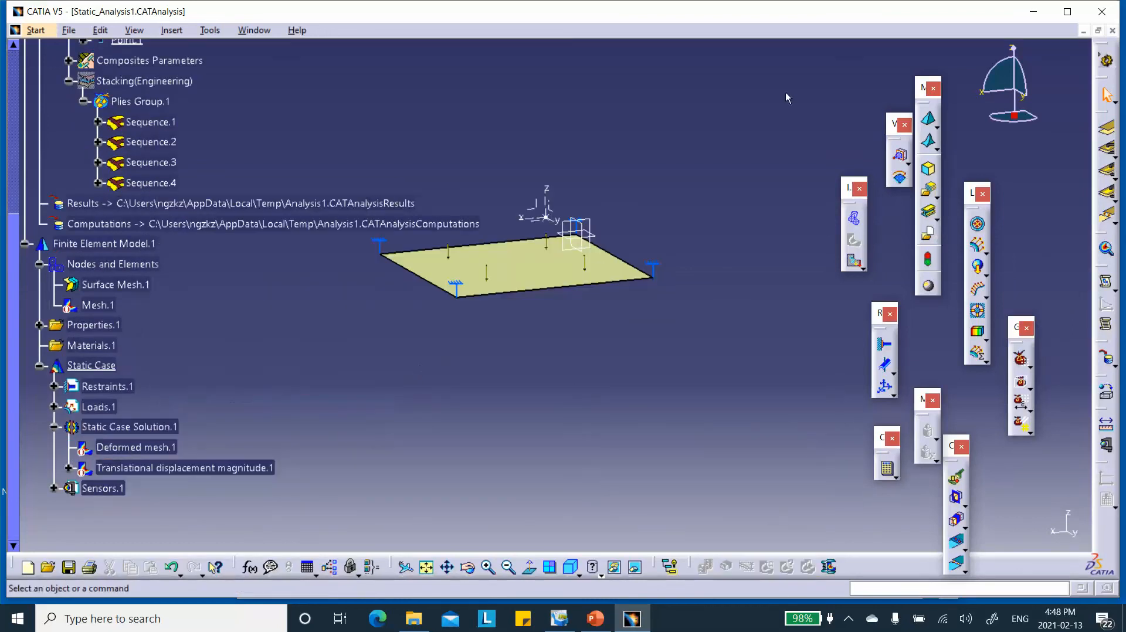
Move the floating results image toolbar into the empty area beside the plate, apart from the other toolbars
{"action": "left_click_drag", "start_coordinate": [850, 189], "coordinate": [735, 106]}
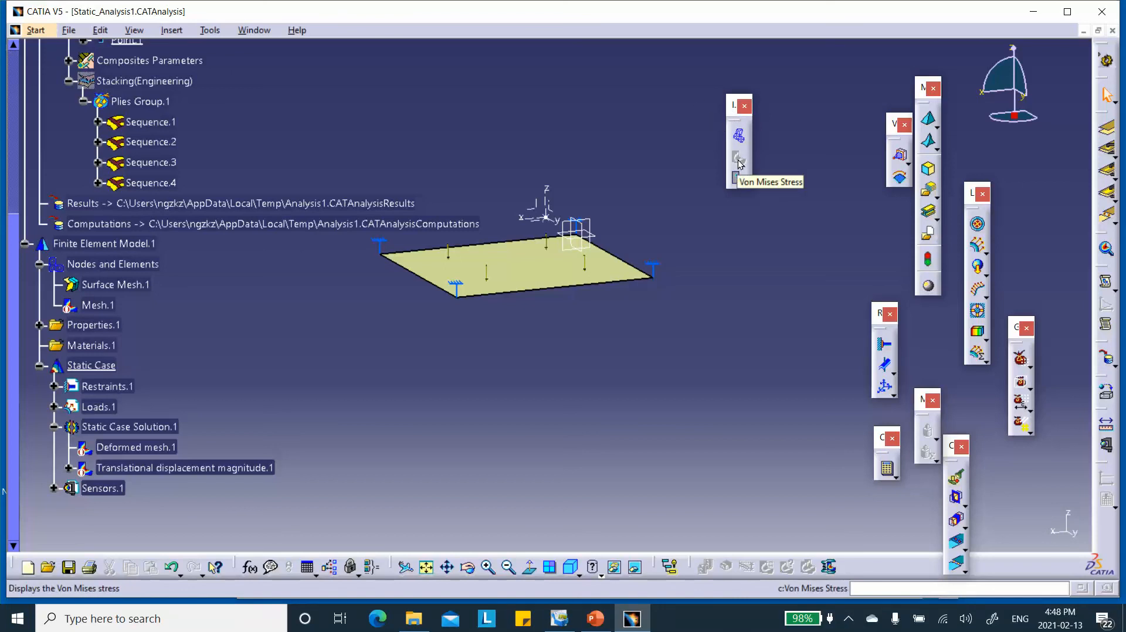
{"action": "middle_click_drag", "start_coordinate": [571, 111], "coordinate": [570, 141]}
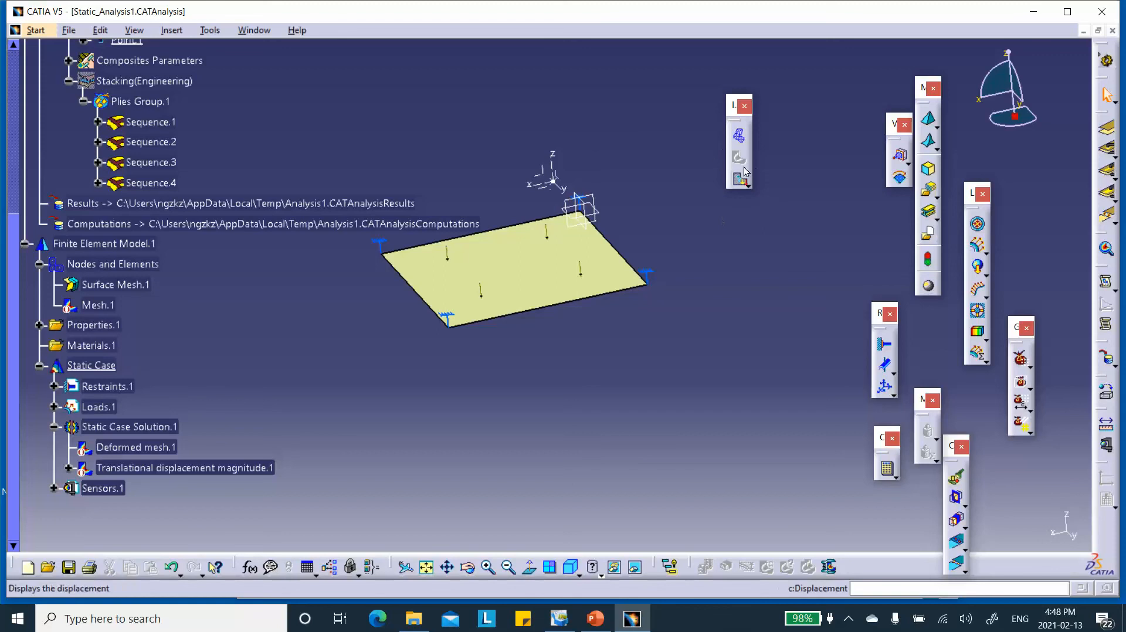
{"action": "scroll", "coordinate": [223, 326], "scroll_direction": "down", "scroll_amount": 2}
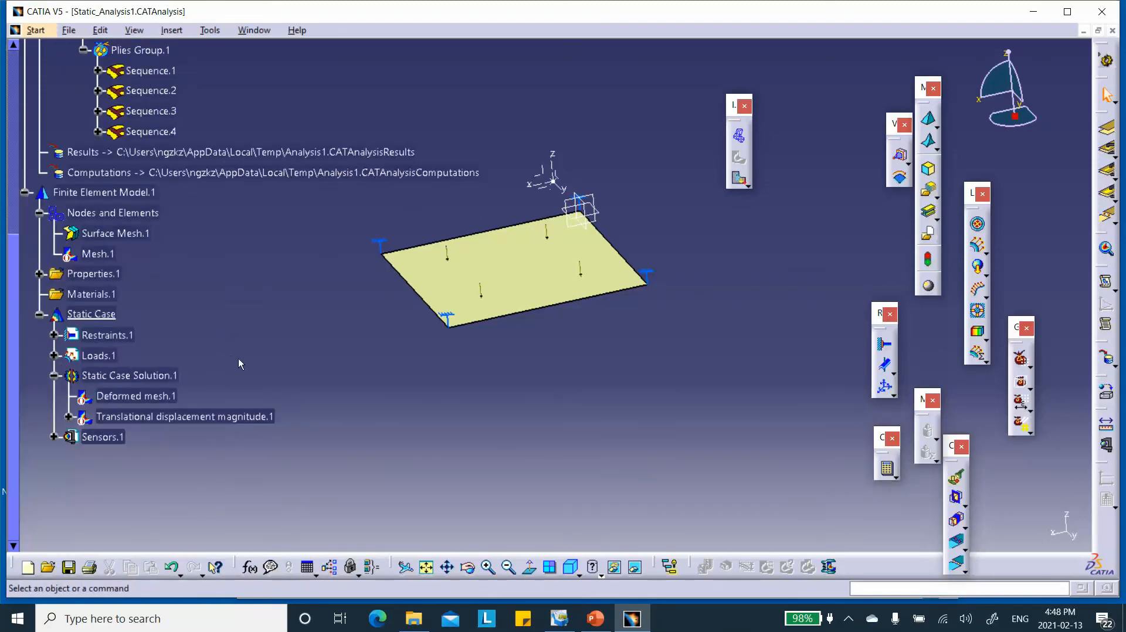
{"action": "scroll", "coordinate": [230, 346], "scroll_direction": "down", "scroll_amount": 2}
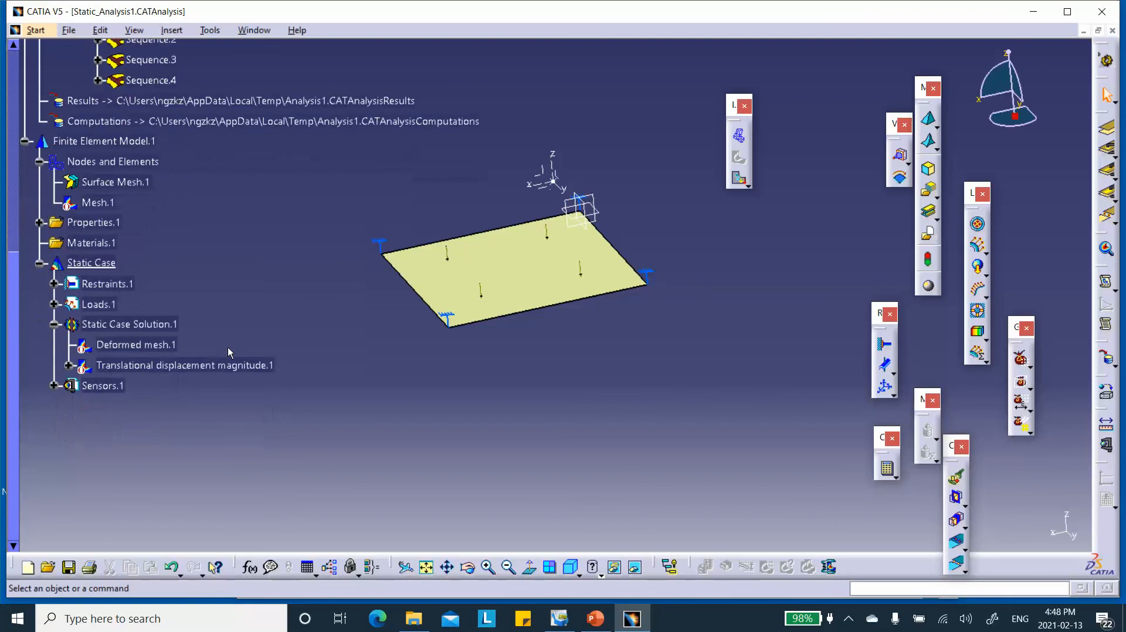
Generate a stress full tensor component (nodal values) image from the static case solution, filtering the available images by Stress
{"action": "right_click", "coordinate": [165, 331]}
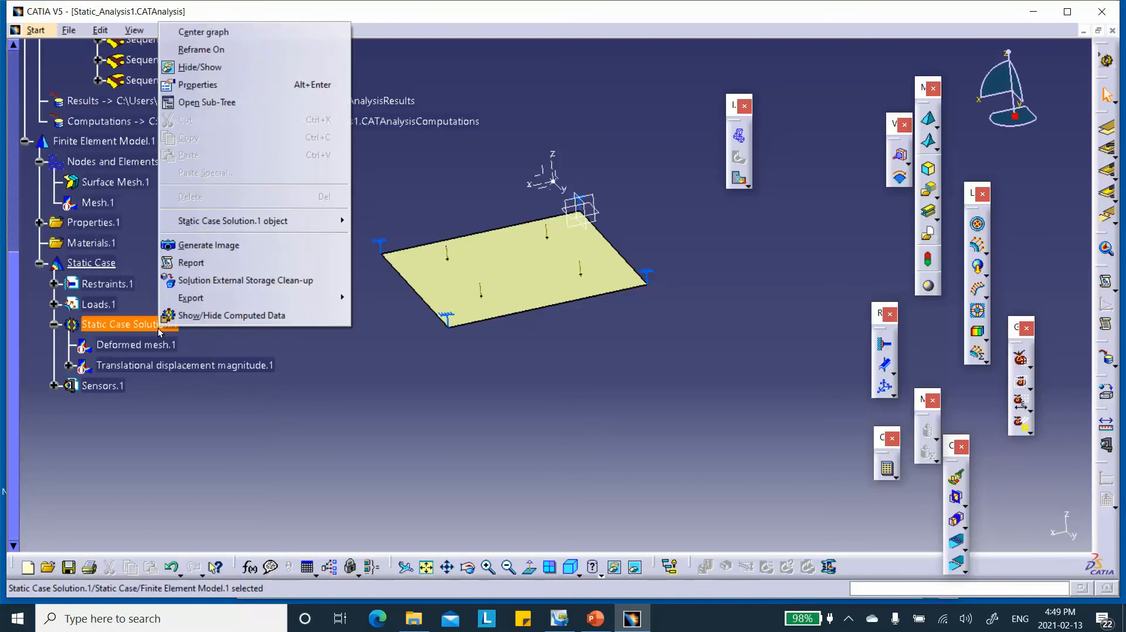
{"action": "left_click", "coordinate": [191, 243]}
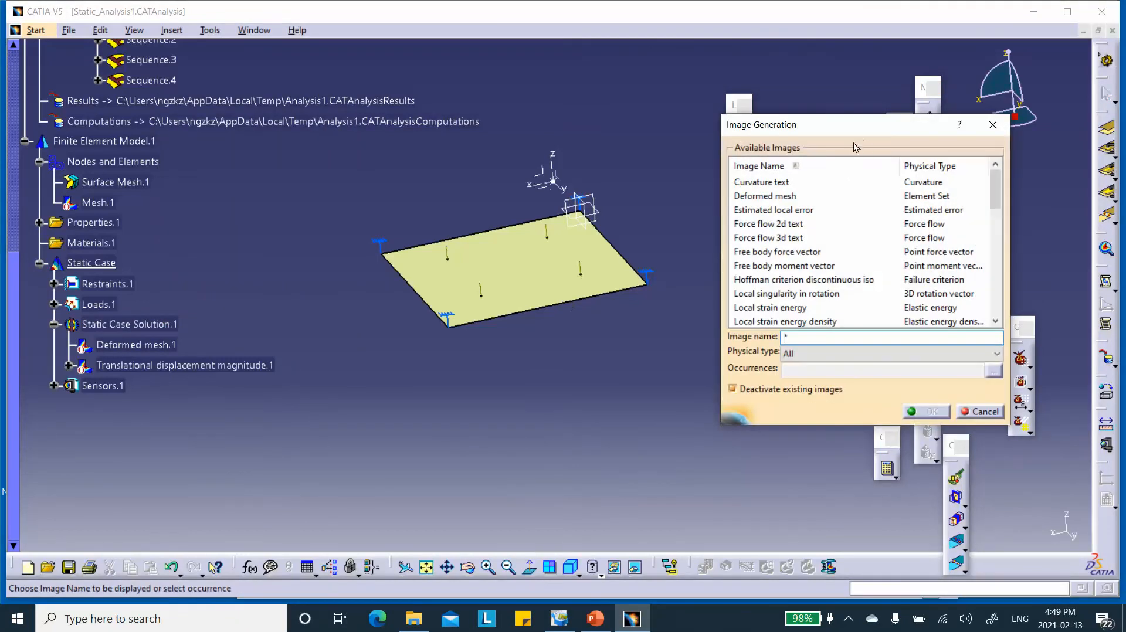
{"action": "left_click", "coordinate": [819, 352]}
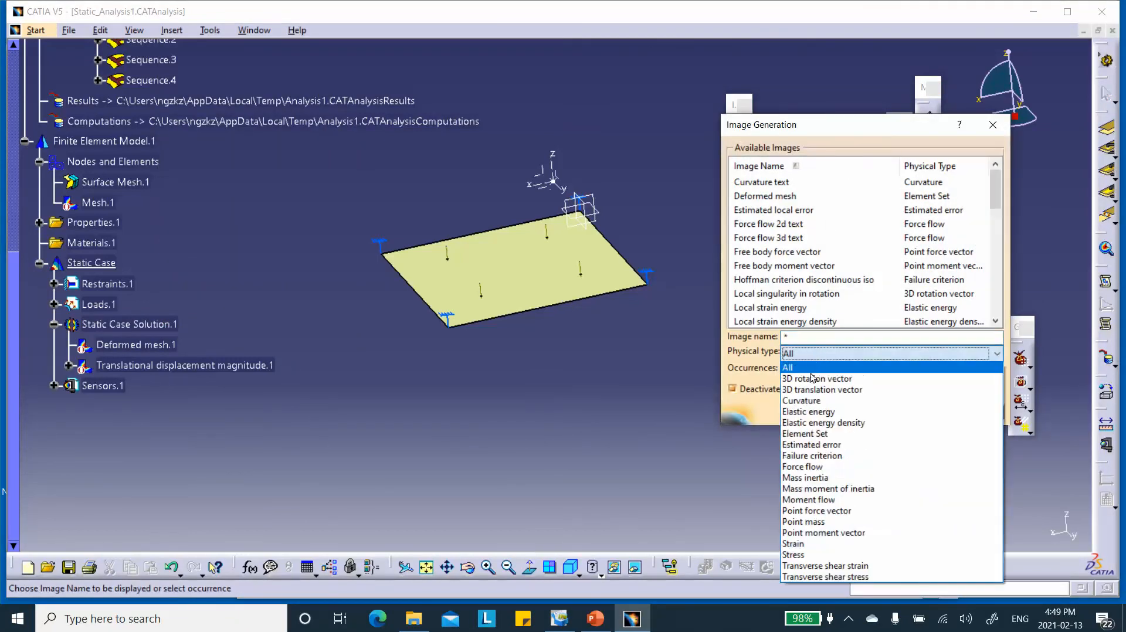
{"action": "left_click", "coordinate": [815, 554]}
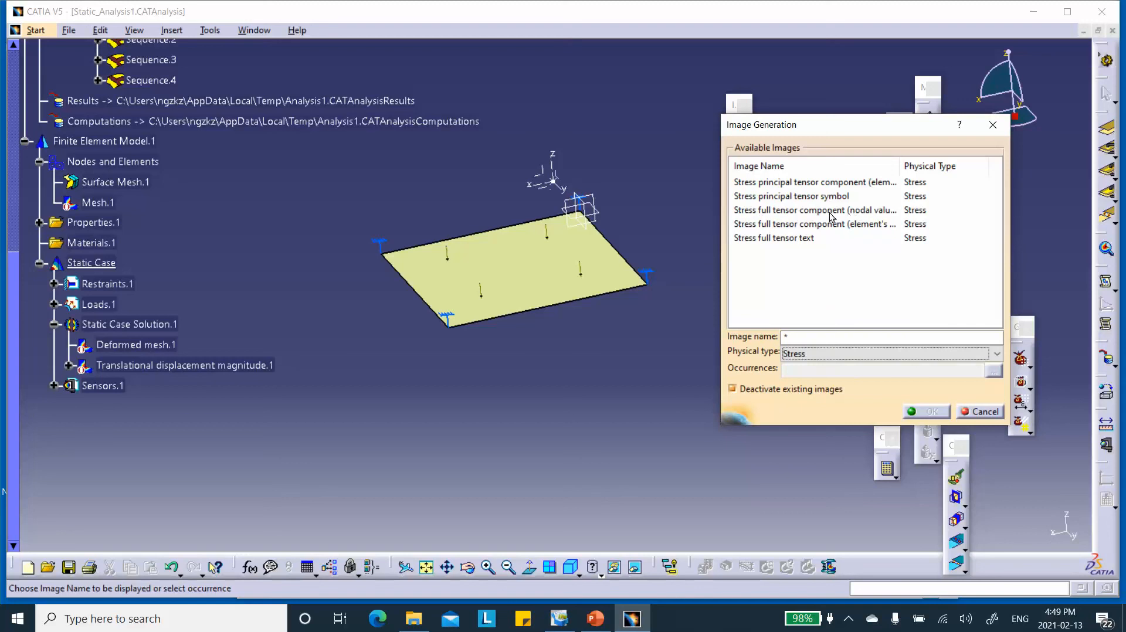
{"action": "left_click", "coordinate": [774, 212]}
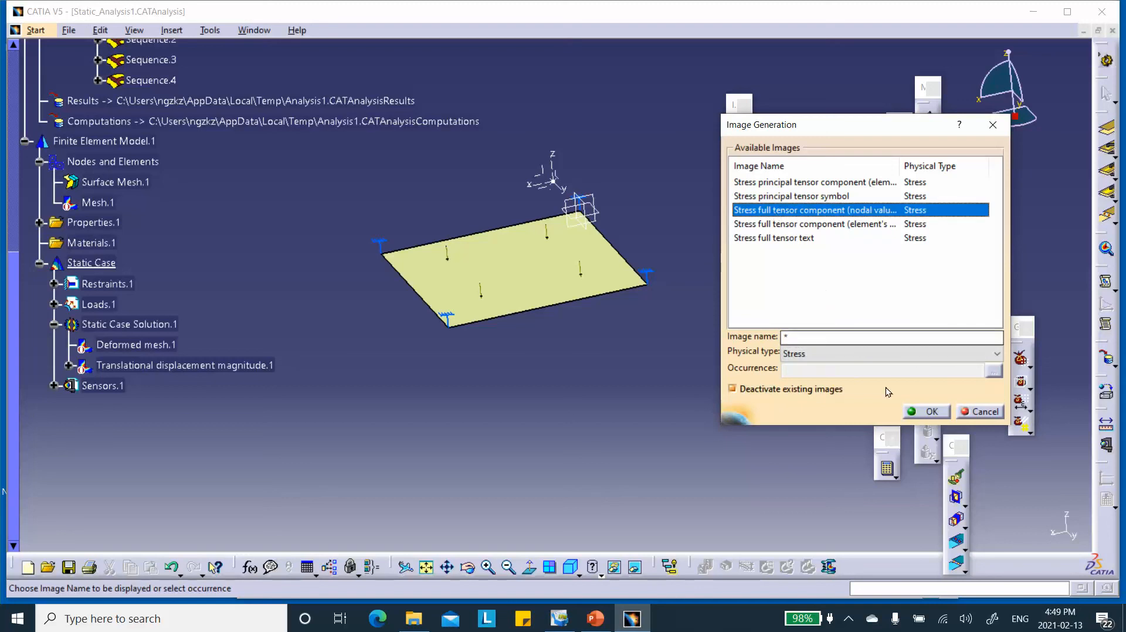
{"action": "left_click", "coordinate": [928, 412]}
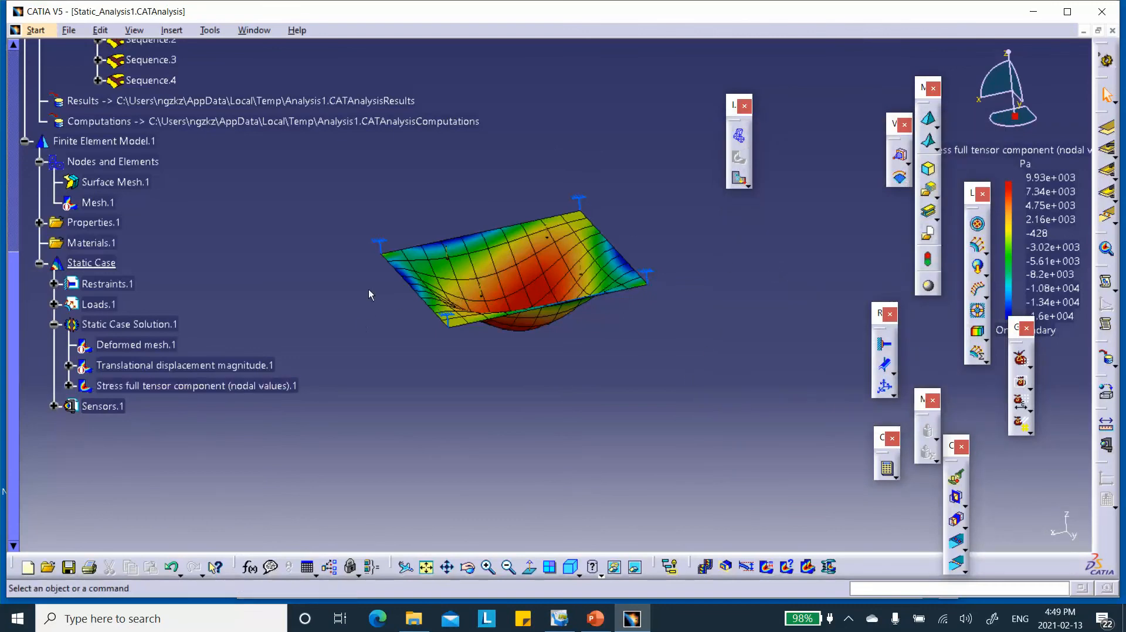
Open the stress tensor image for editing with its additional filter settings shown, and reposition the dialog and the plate
{"action": "double_click", "coordinate": [164, 385]}
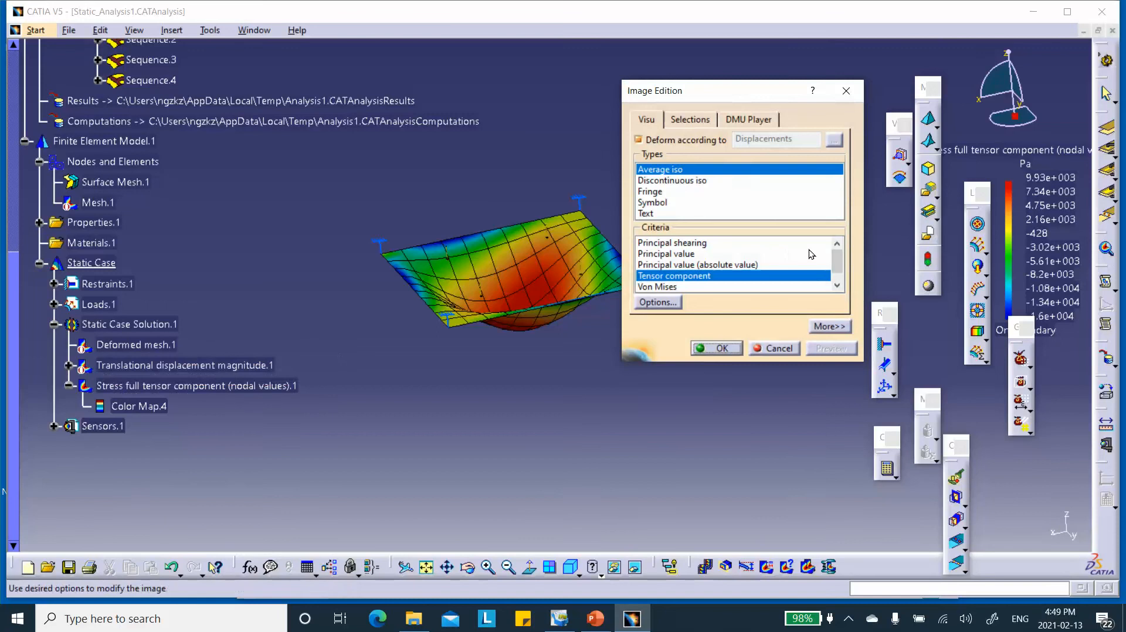
{"action": "left_click", "coordinate": [829, 326]}
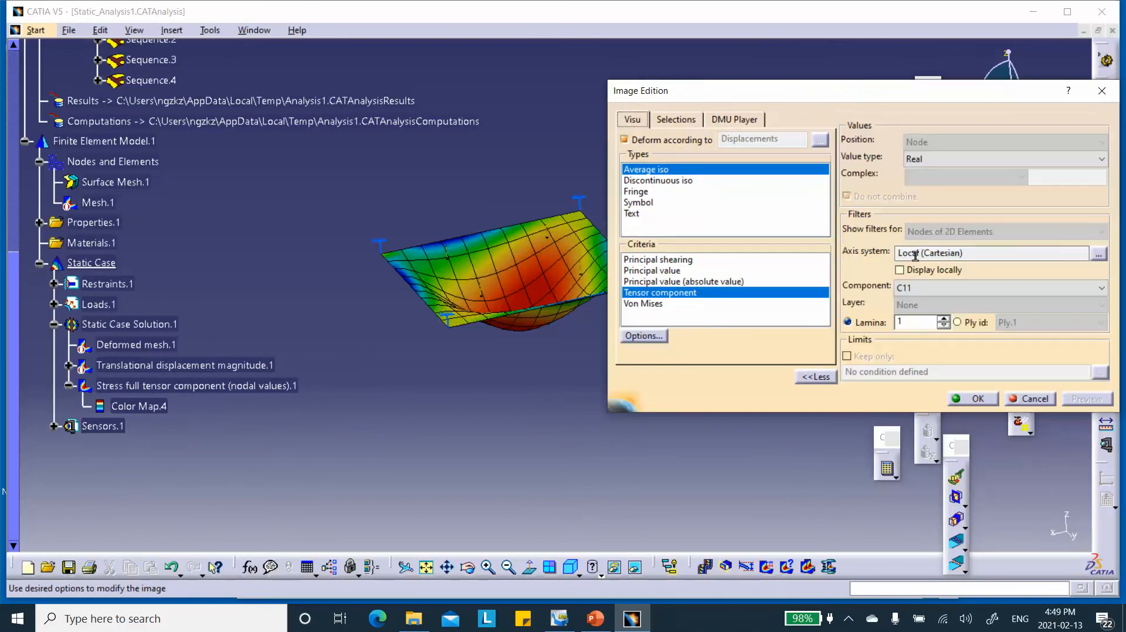
{"action": "left_click_drag", "start_coordinate": [899, 83], "coordinate": [397, 260]}
{"action": "middle_click_drag", "start_coordinate": [517, 183], "coordinate": [614, 86]}
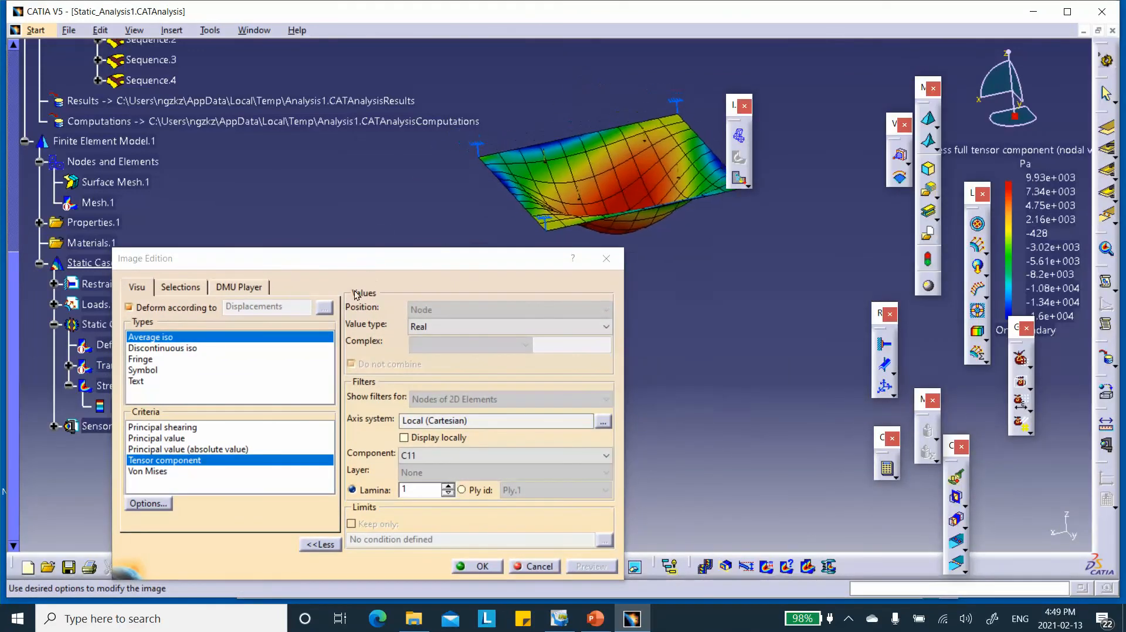
{"action": "left_click_drag", "start_coordinate": [366, 266], "coordinate": [313, 152]}
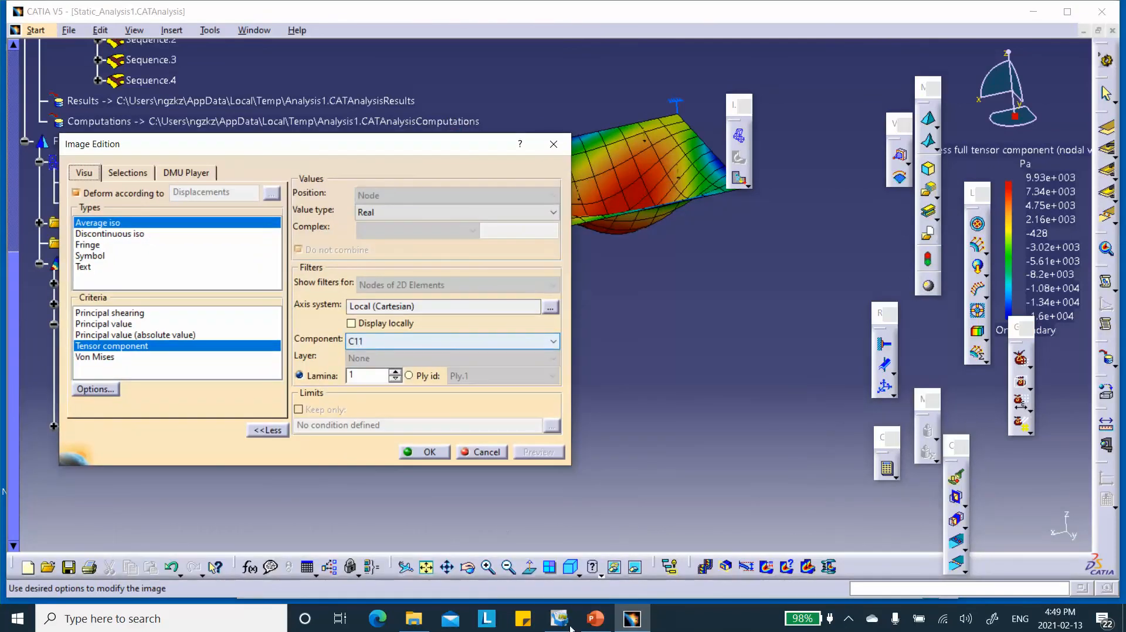
Check the stress columns of Table 7-2 in PowerPoint, return to CATIA and set the stress image's axis system to Global
{"action": "left_click", "coordinate": [595, 619]}
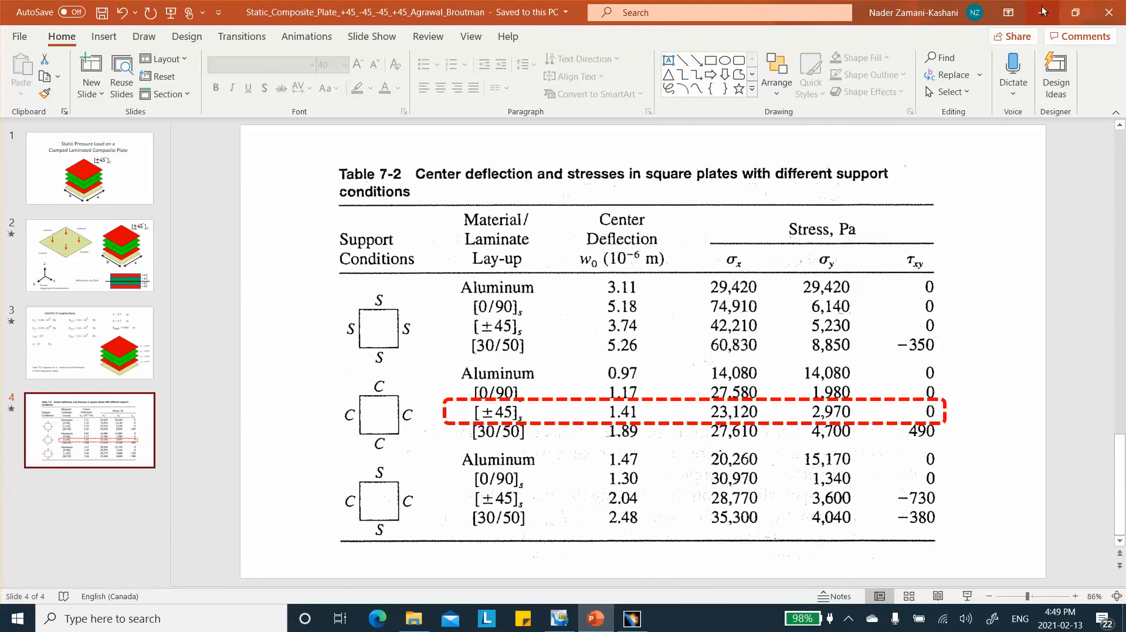
{"action": "left_click", "coordinate": [632, 618]}
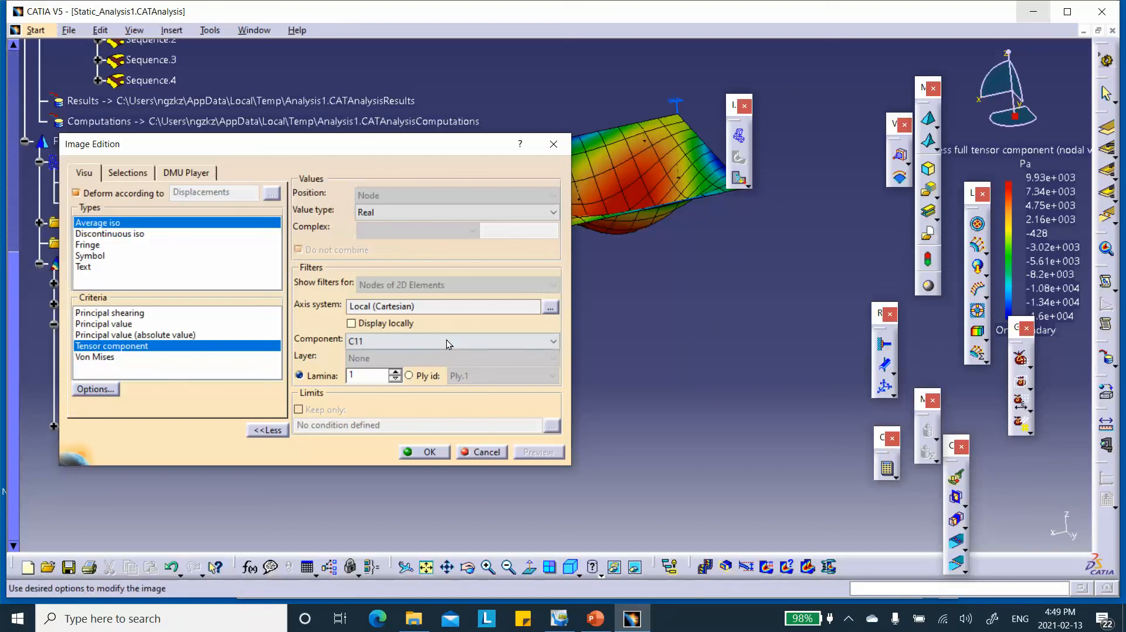
{"action": "left_click", "coordinate": [551, 308]}
{"action": "left_click", "coordinate": [379, 406]}
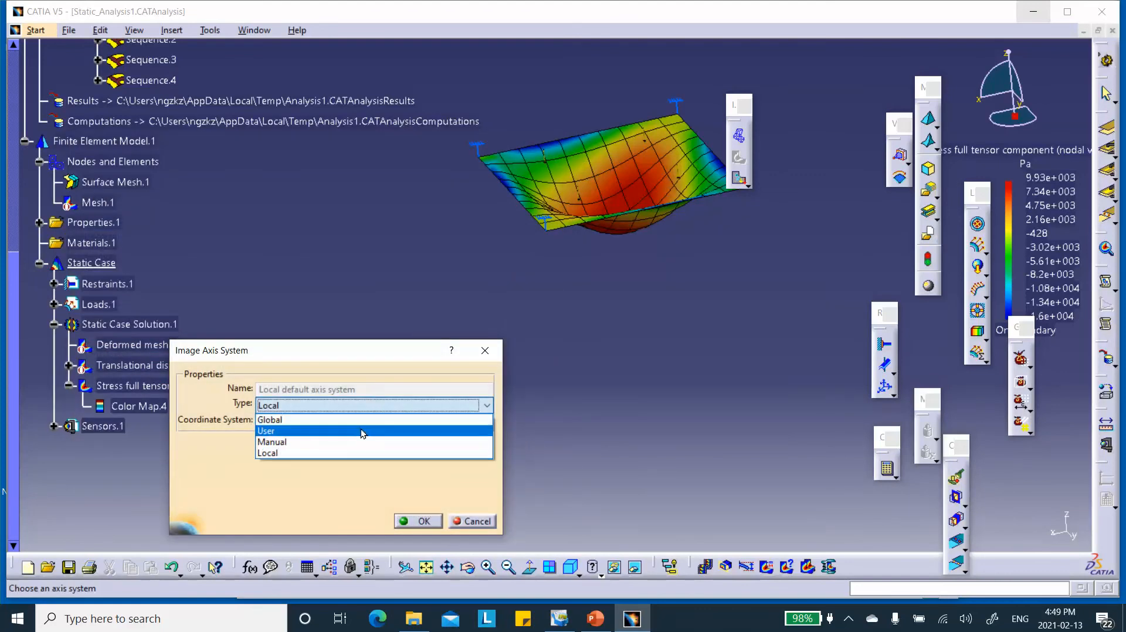
{"action": "left_click", "coordinate": [363, 420]}
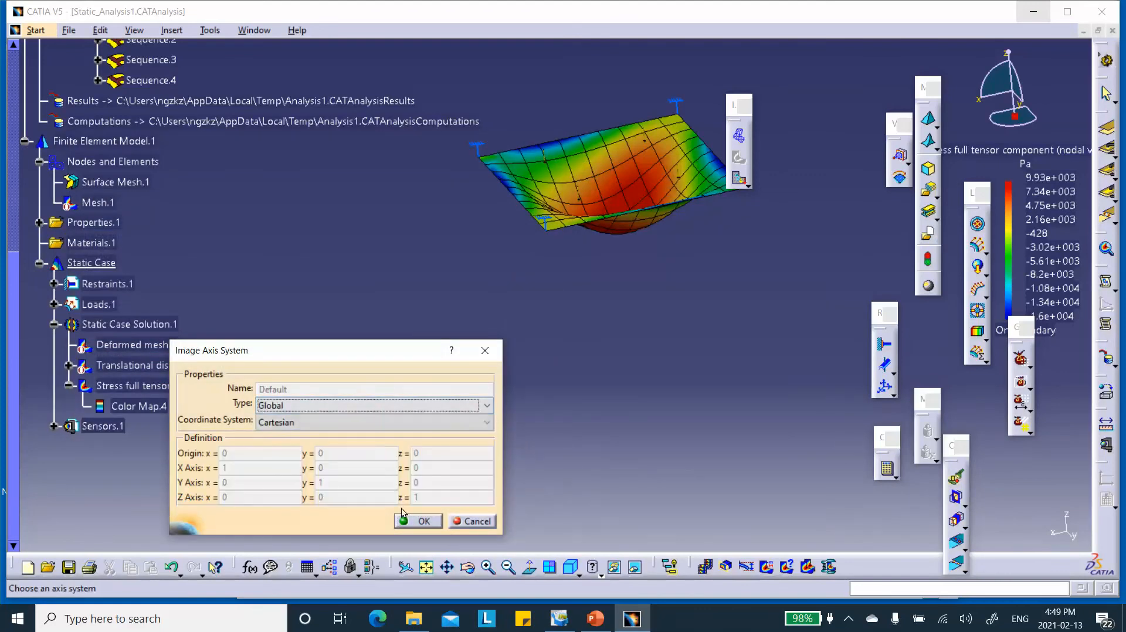
{"action": "left_click", "coordinate": [419, 519]}
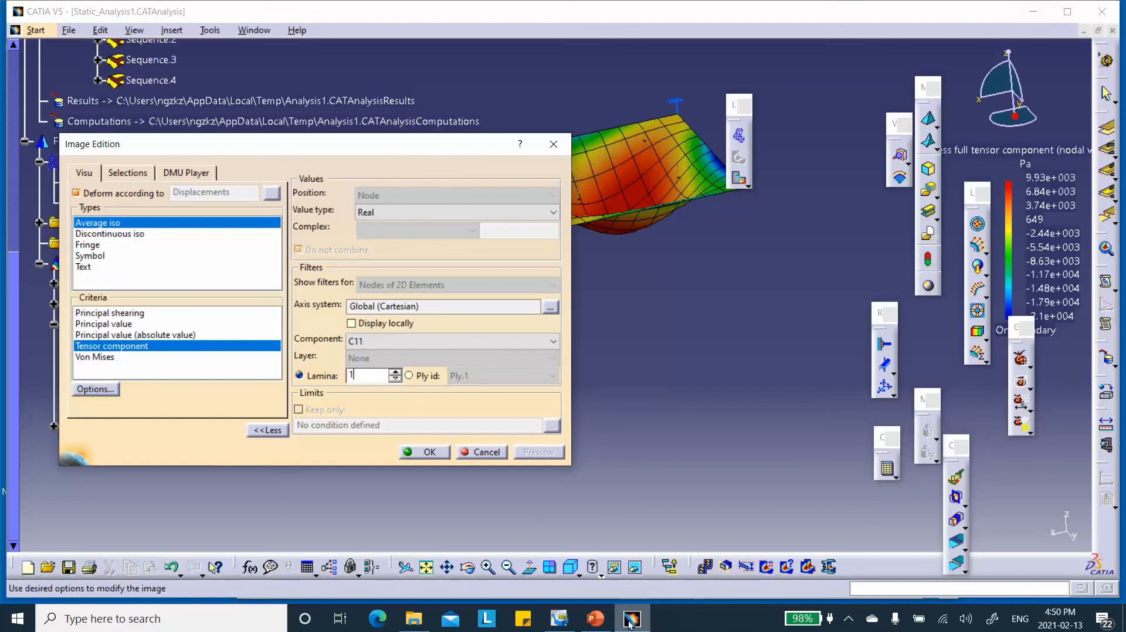
Switch to PowerPoint, review the ply layup and axis slide and the Table 7-2 stresses, and return to CATIA
{"action": "mouse_move", "coordinate": [629, 618]}
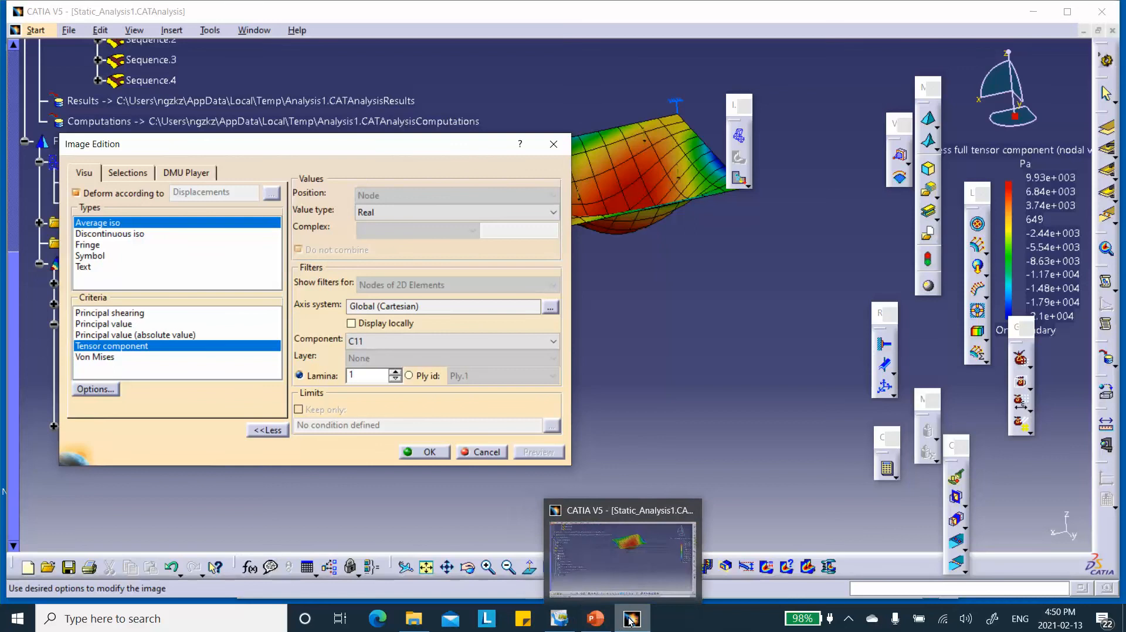
{"action": "left_click", "coordinate": [595, 619]}
{"action": "left_click", "coordinate": [131, 270]}
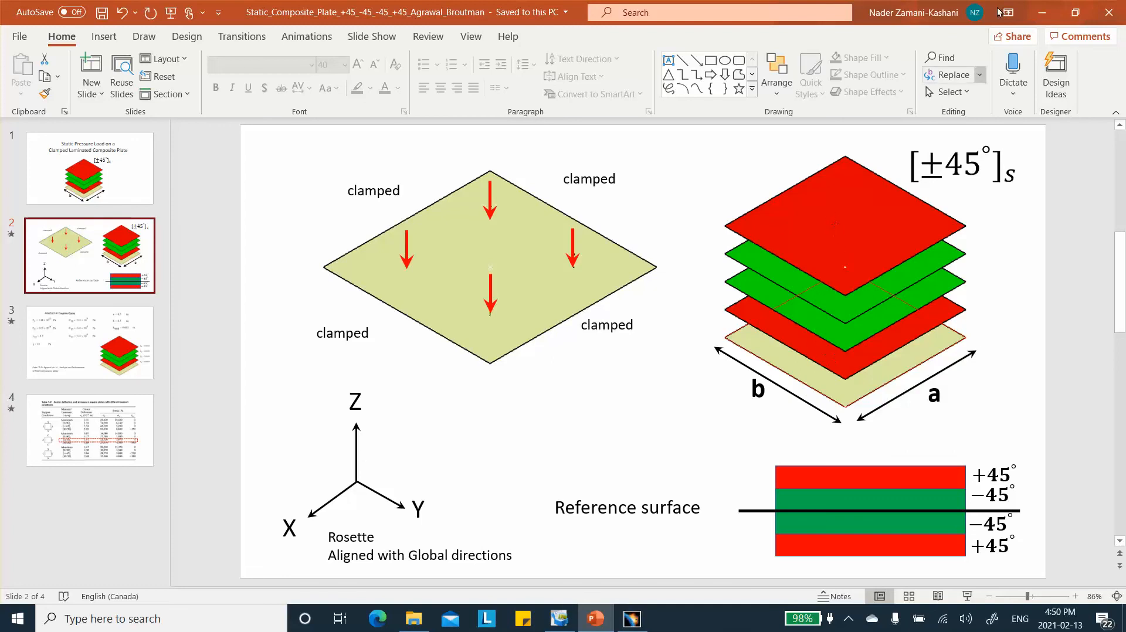
{"action": "left_click", "coordinate": [1041, 12]}
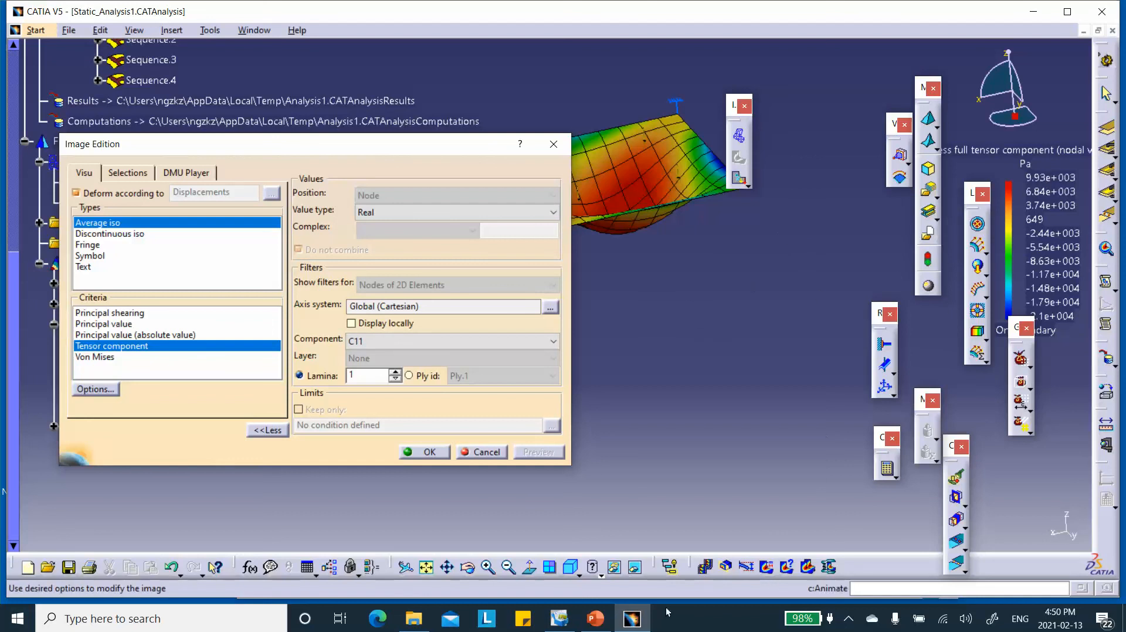
{"action": "left_click", "coordinate": [596, 621]}
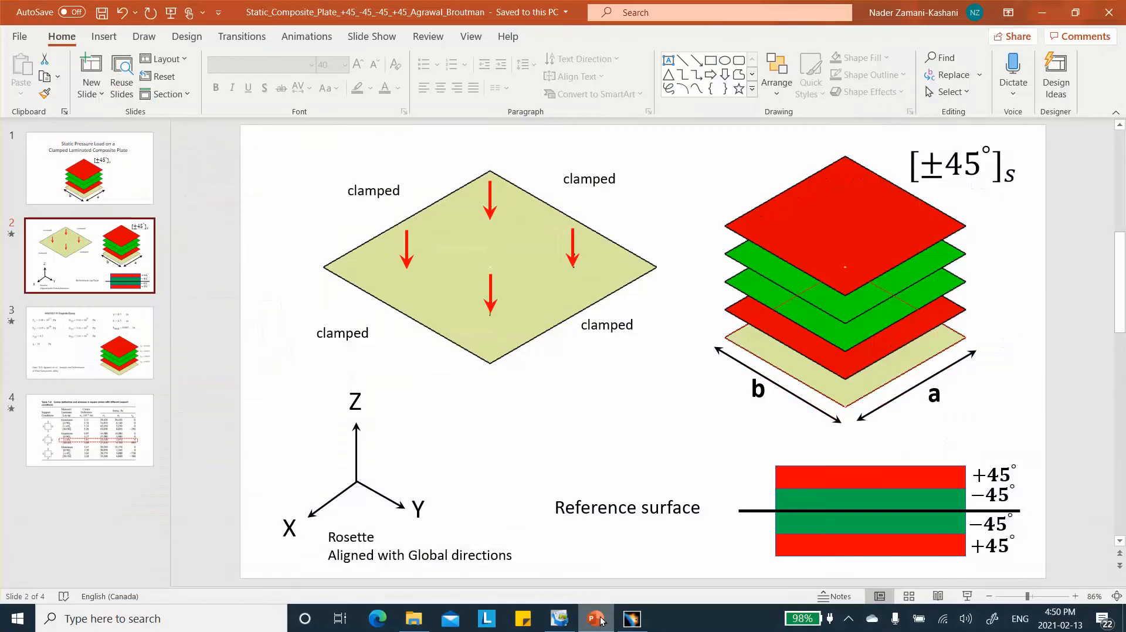
{"action": "left_click", "coordinate": [120, 438]}
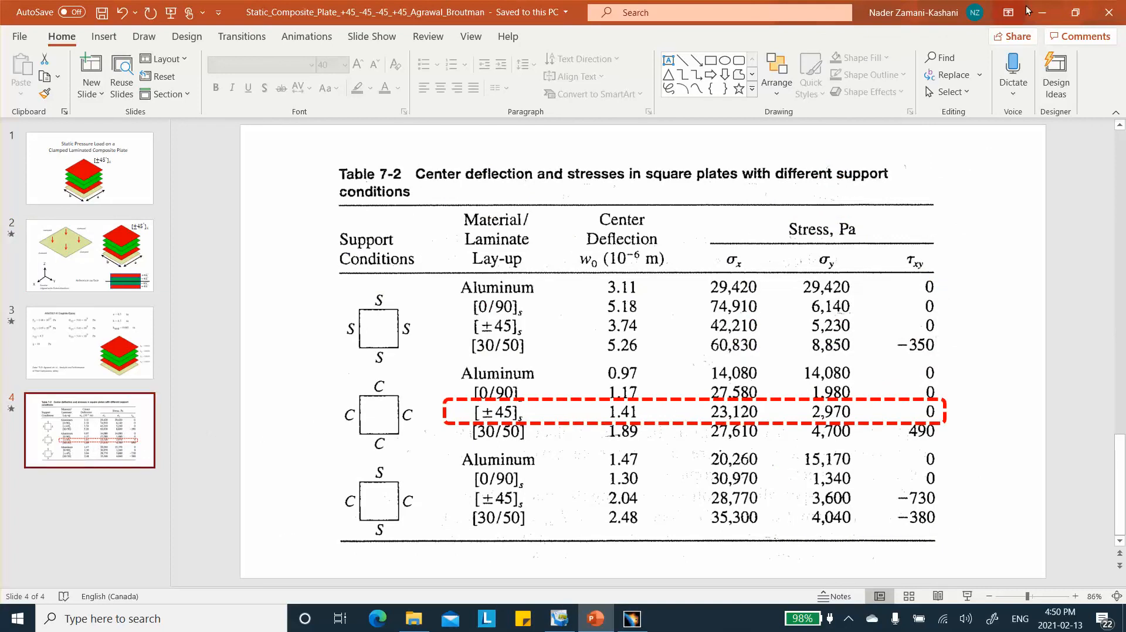
{"action": "left_click", "coordinate": [1042, 13]}
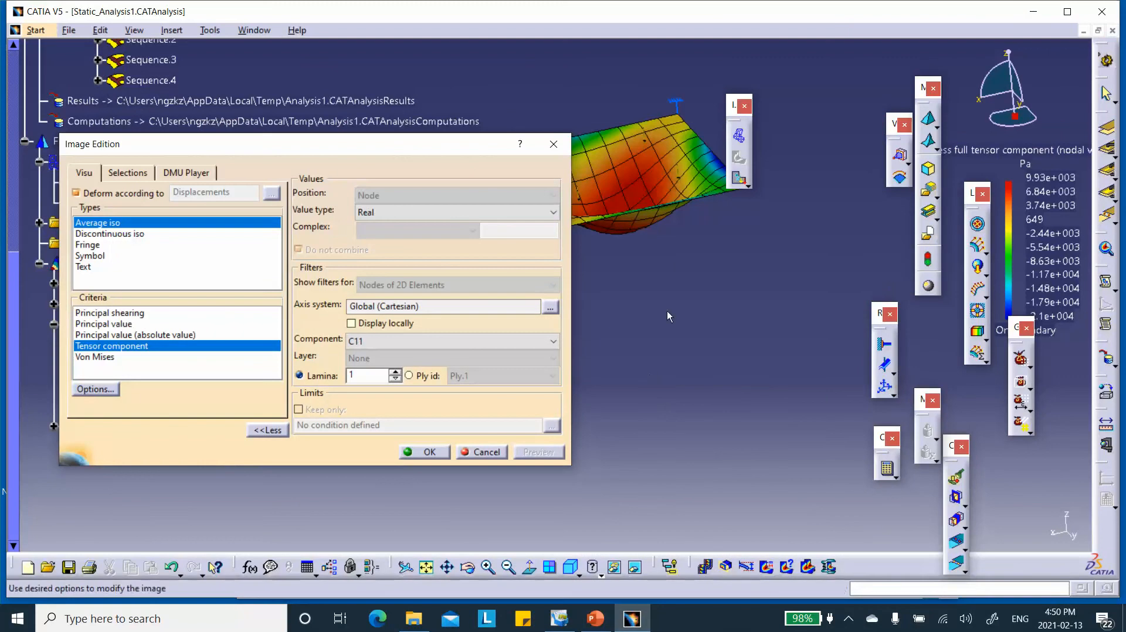
Show the C11 stress component for lamina 4 and move the floating toolbar off the color legend
{"action": "middle_click_drag", "start_coordinate": [696, 228], "coordinate": [670, 266]}
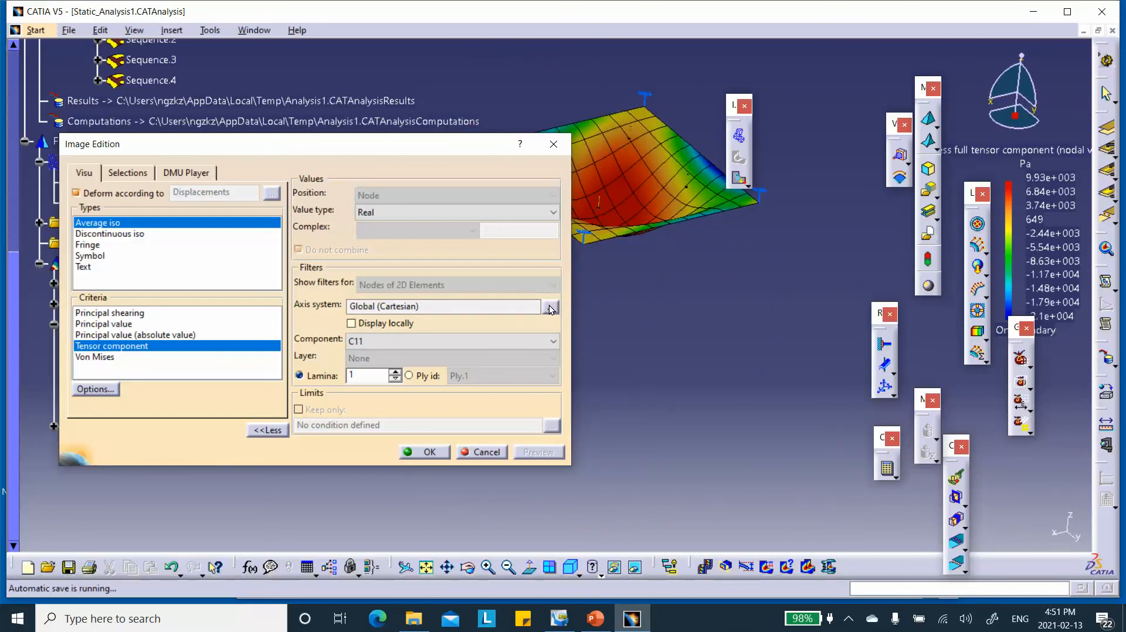
{"action": "middle_click_drag", "start_coordinate": [633, 301], "coordinate": [779, 343]}
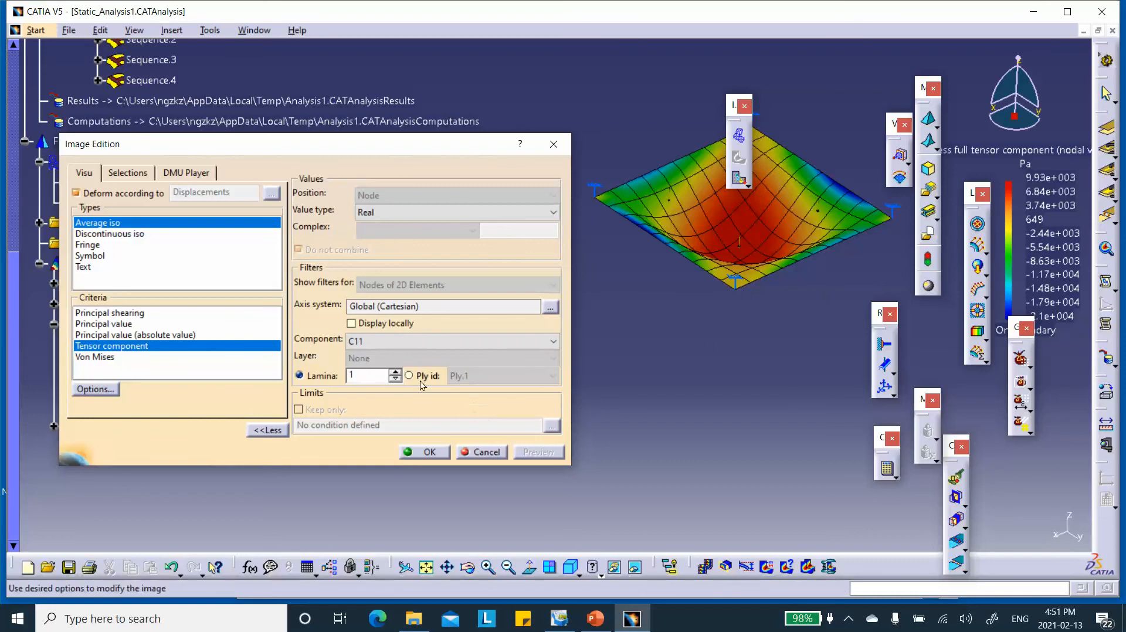
{"action": "left_click", "coordinate": [396, 373]}
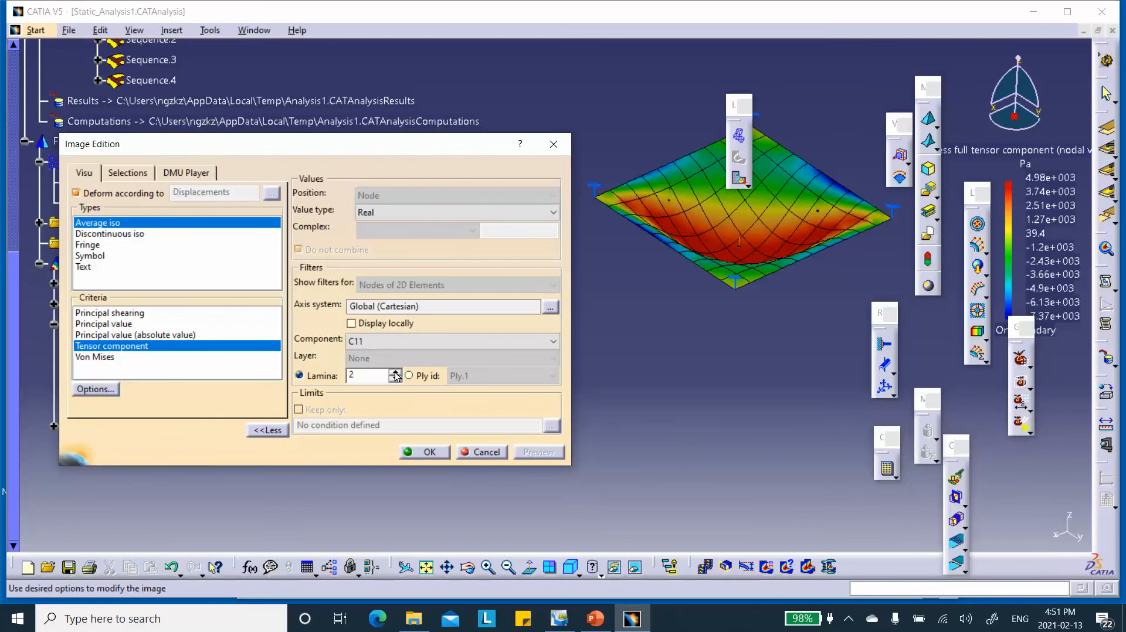
{"action": "left_click", "coordinate": [395, 373]}
{"action": "left_click", "coordinate": [395, 373]}
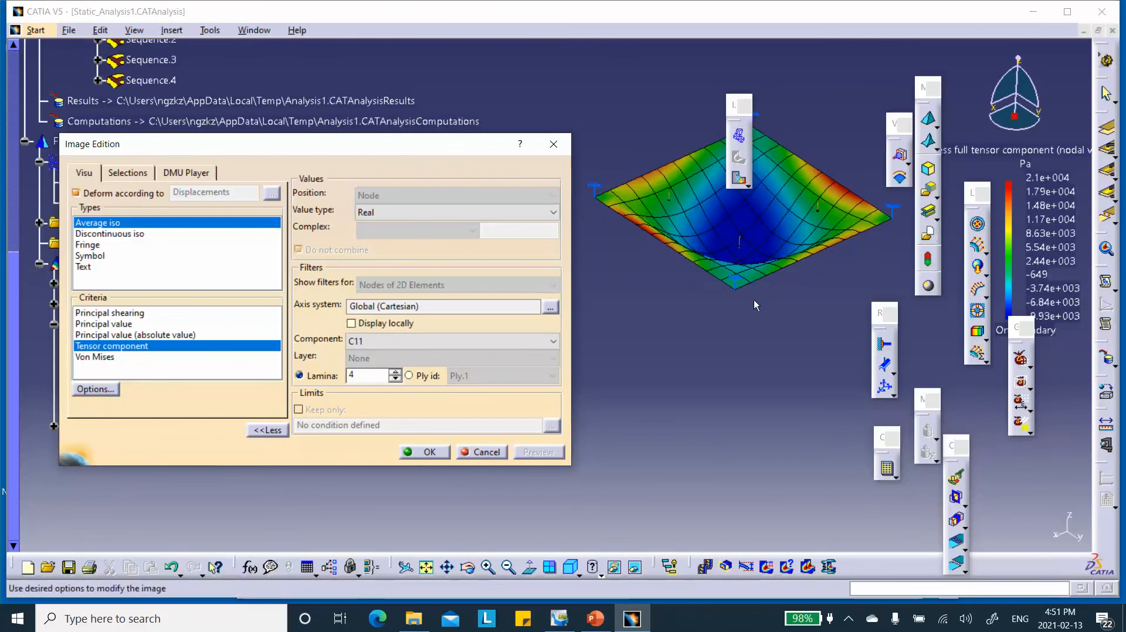
{"action": "left_click_drag", "start_coordinate": [1021, 325], "coordinate": [942, 378]}
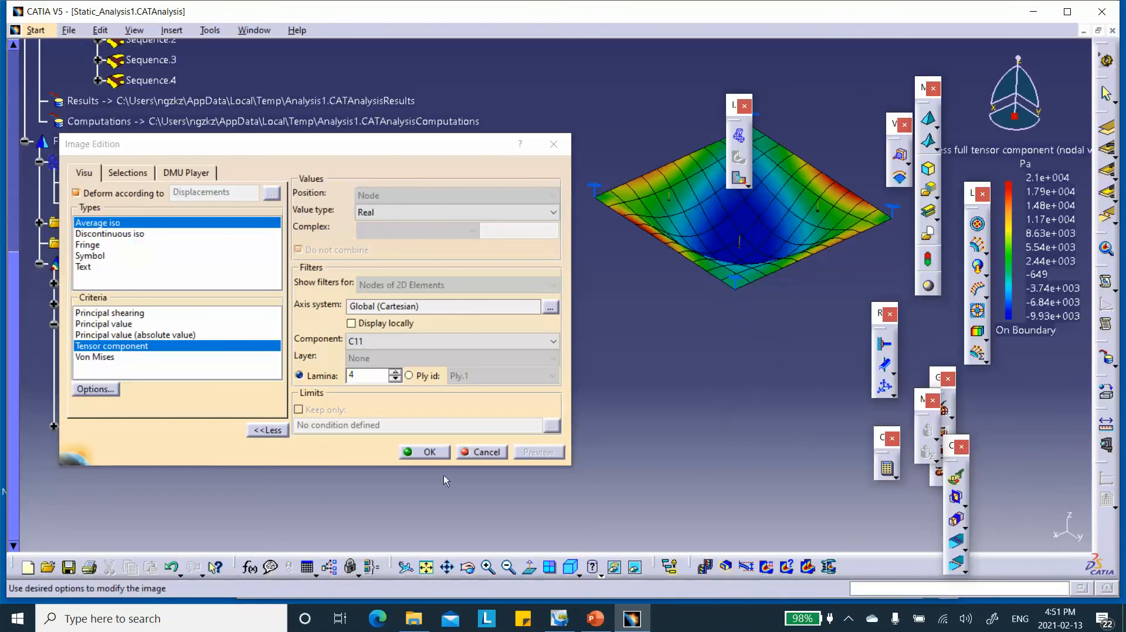
Change the stress image criterion to Von Mises and compare the laminas from 4 down to 1
{"action": "left_click", "coordinate": [103, 357]}
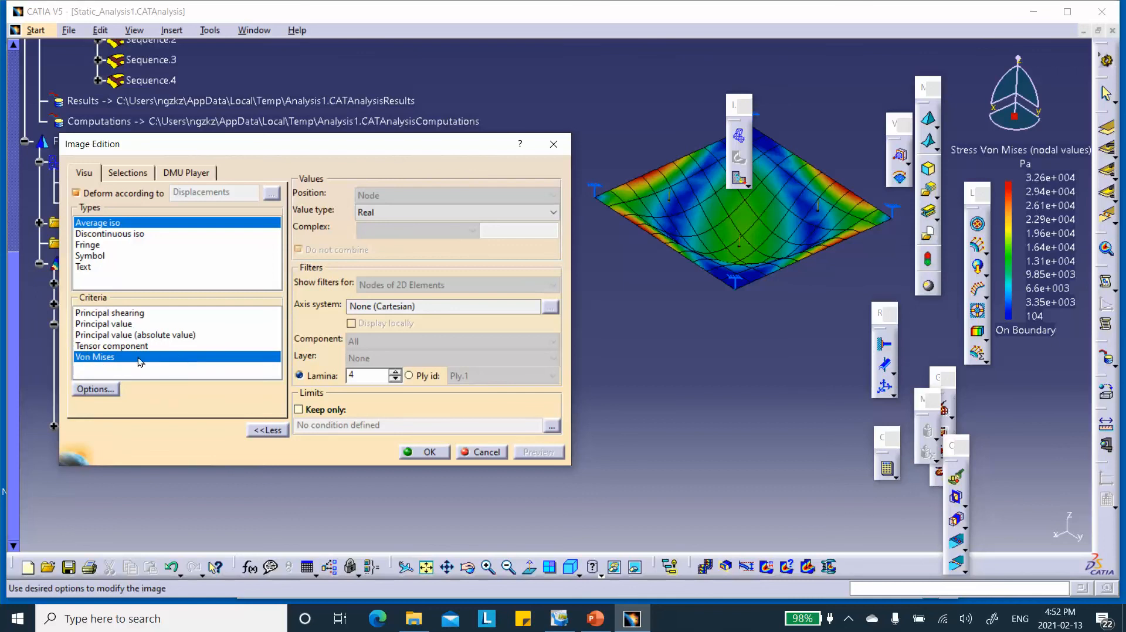
{"action": "left_click", "coordinate": [395, 380]}
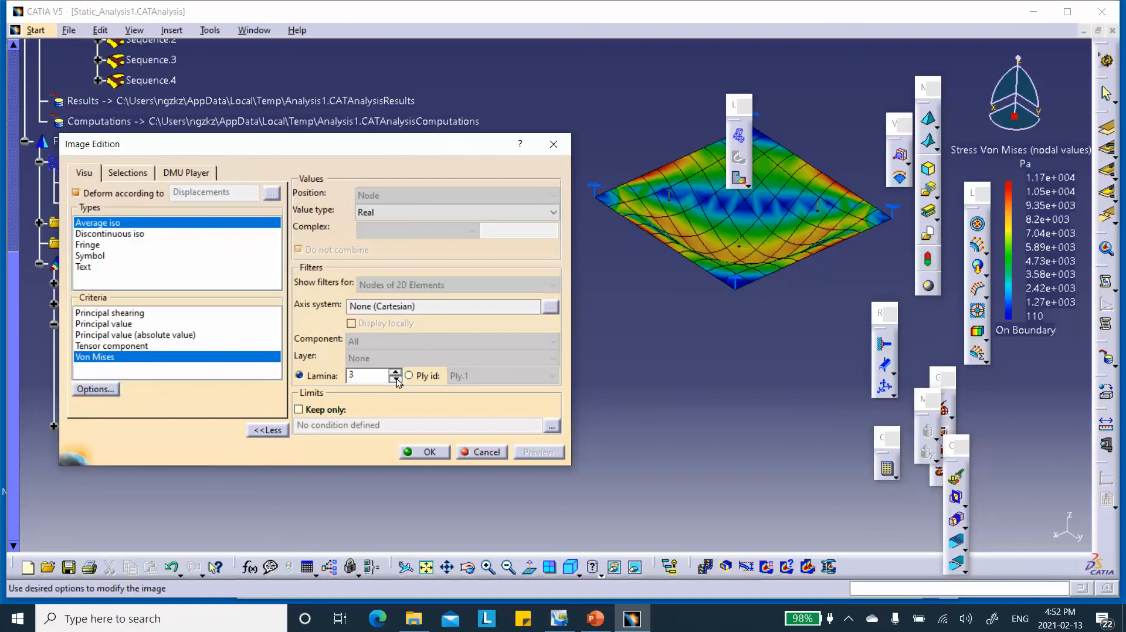
{"action": "left_click", "coordinate": [396, 372]}
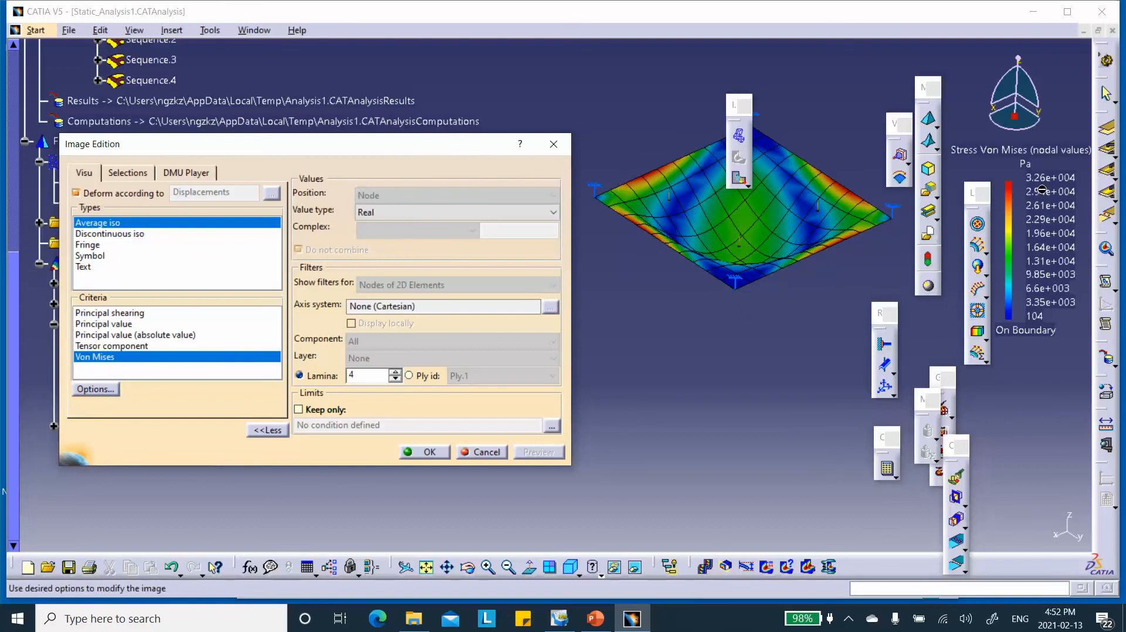
{"action": "left_click", "coordinate": [396, 380]}
{"action": "left_click", "coordinate": [396, 380]}
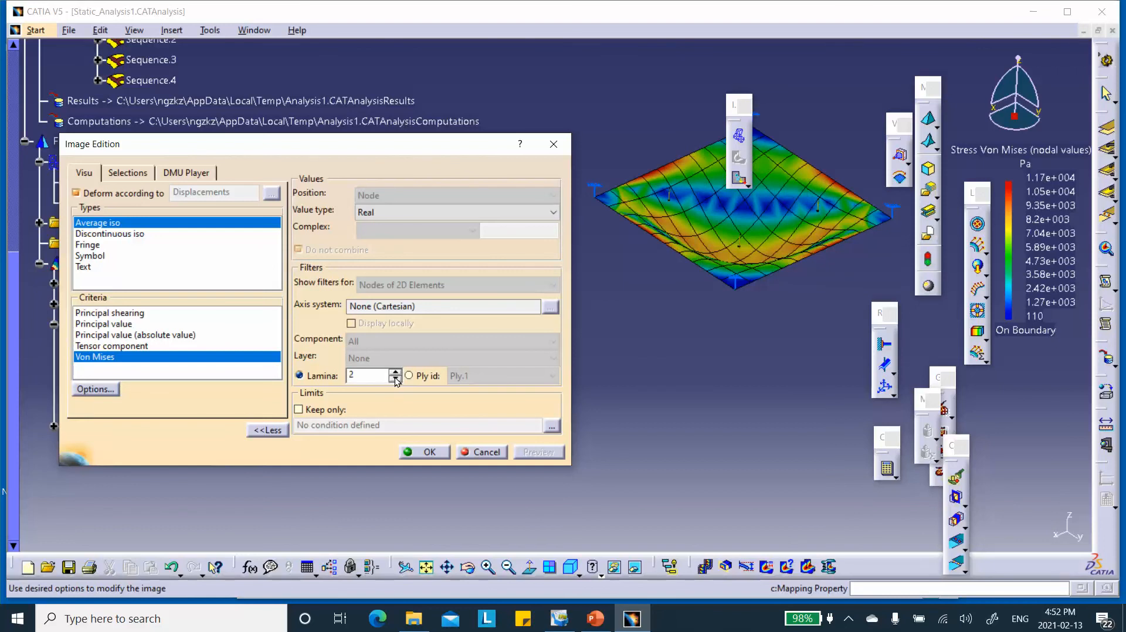
{"action": "left_click", "coordinate": [396, 379]}
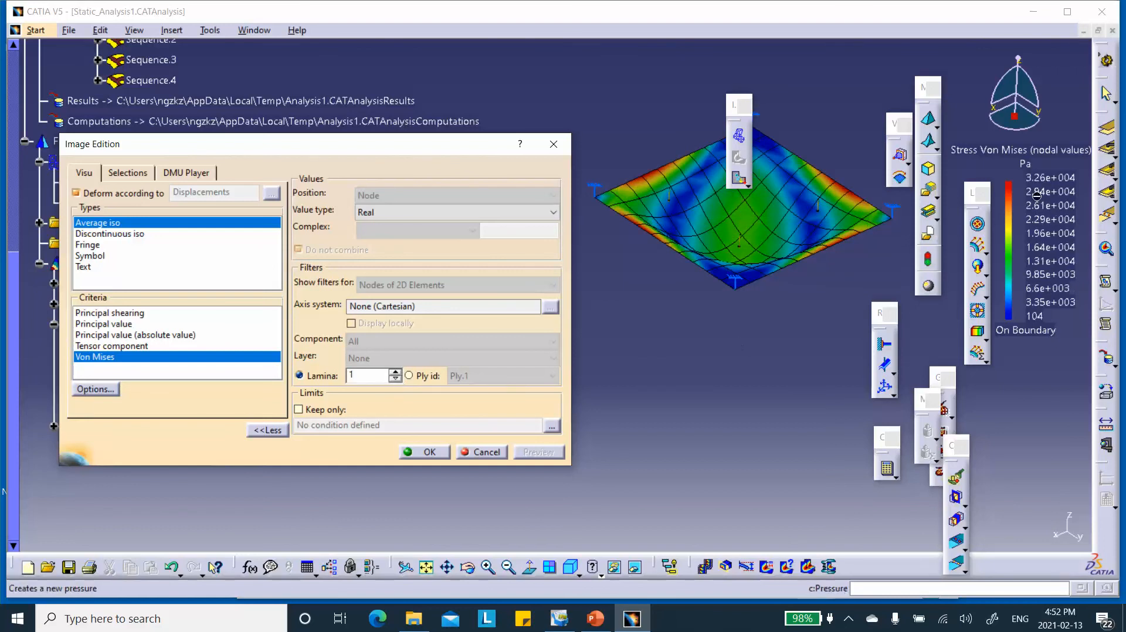
Set the Von Mises stress image back to lamina 4 and accept the image settings
{"action": "left_click", "coordinate": [396, 375]}
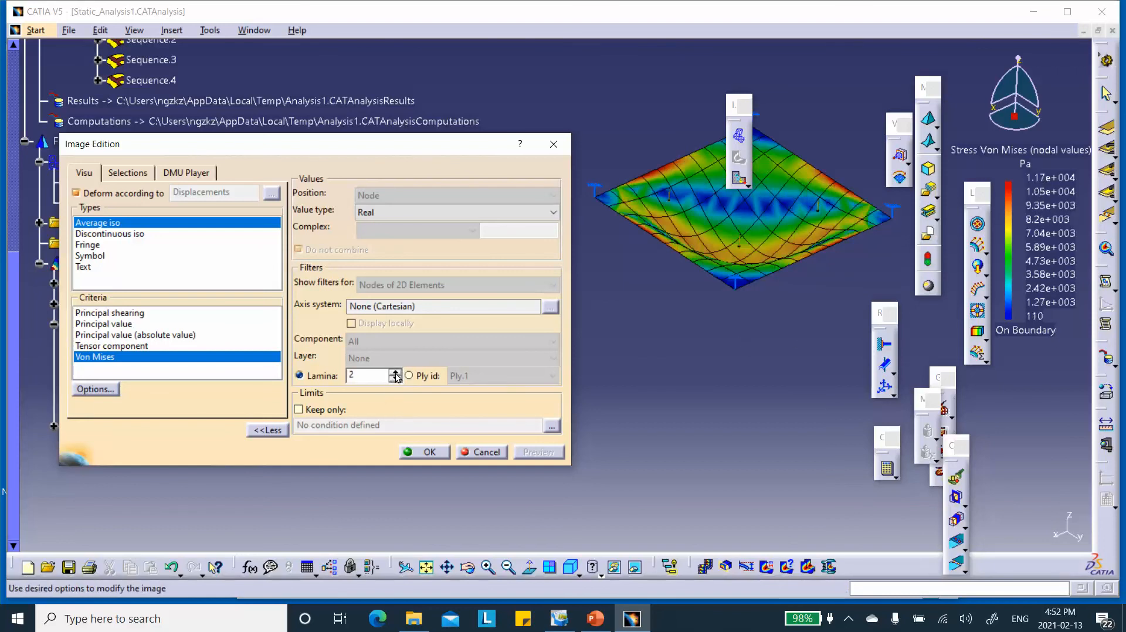
{"action": "left_click", "coordinate": [396, 375]}
{"action": "left_click", "coordinate": [396, 373]}
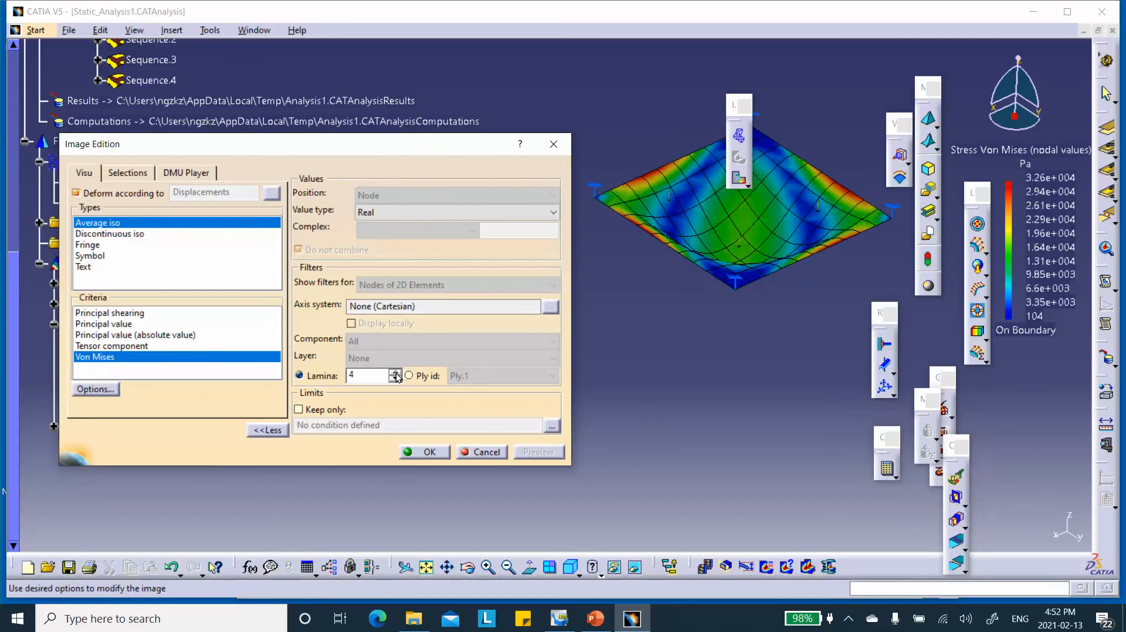
{"action": "left_click", "coordinate": [617, 446]}
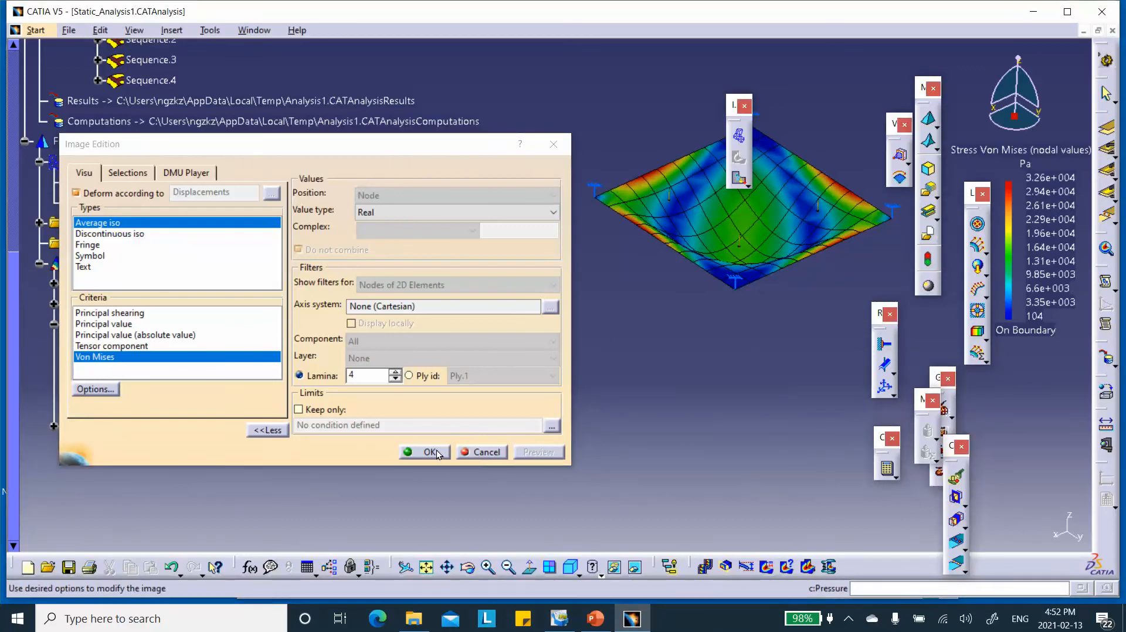
{"action": "left_click", "coordinate": [430, 452]}
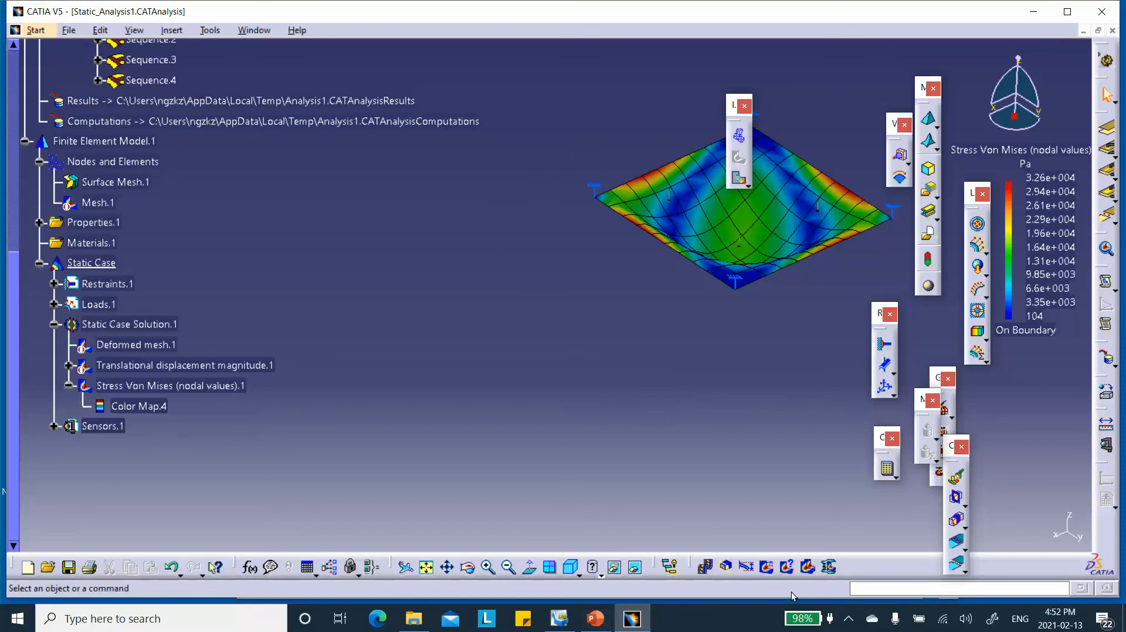
{"action": "left_click", "coordinate": [848, 619]}
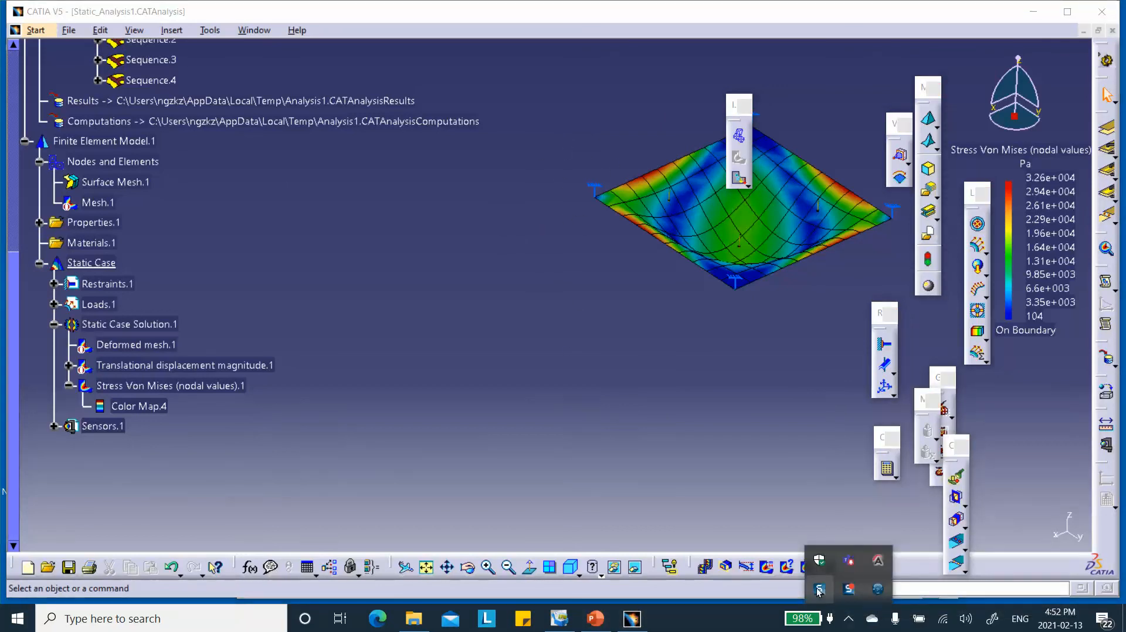